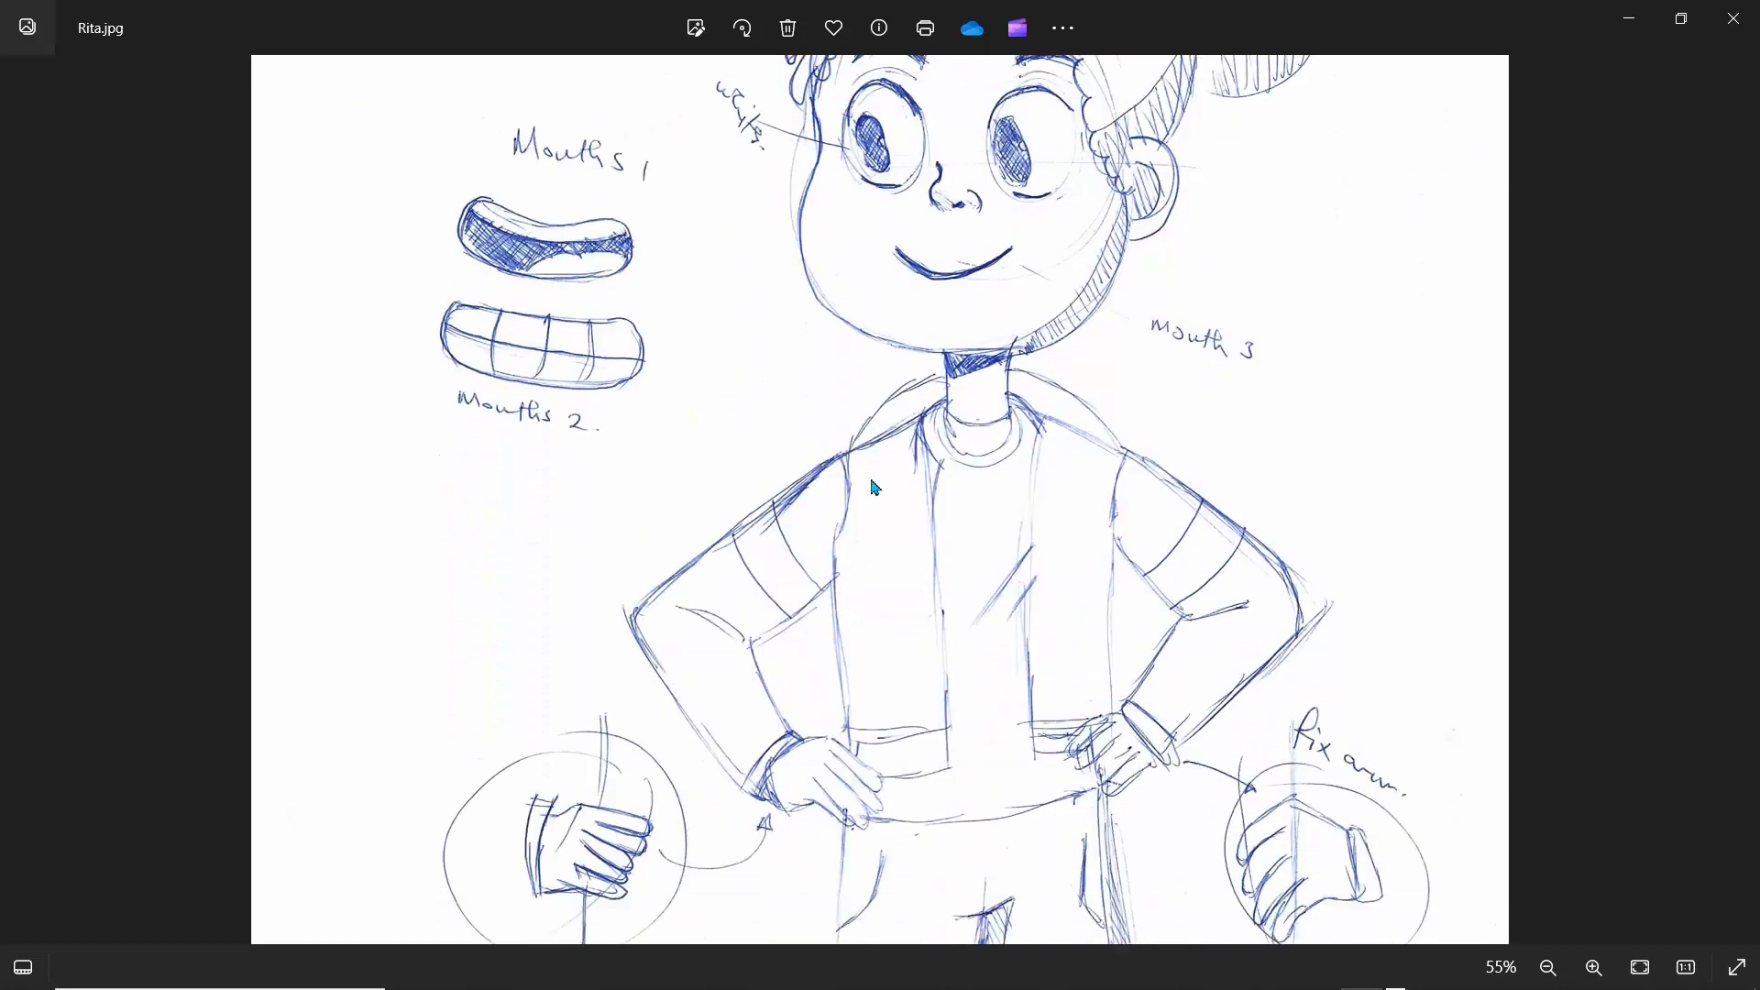
# - Examine the Rita.jpg character sketch, including the face, mouth variants, closed-eyes head, hand details, jacket, trousers and shoes
pyautogui.scroll(10, 876, 487)
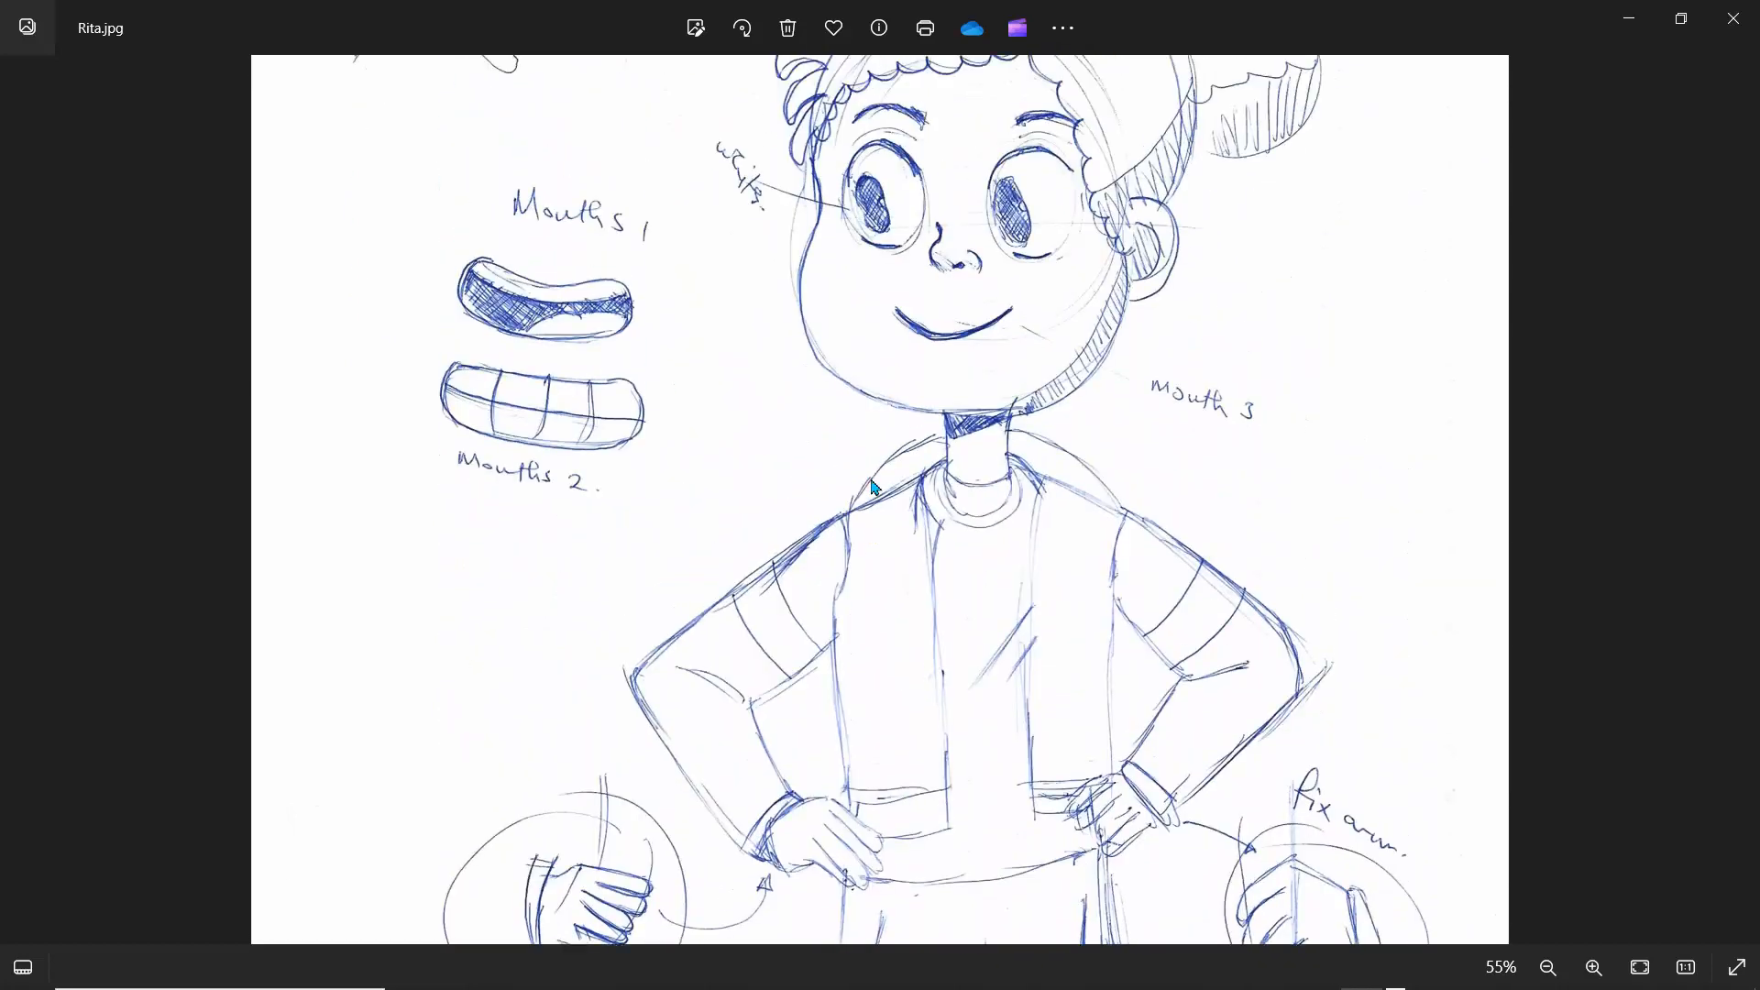
pyautogui.scroll(-3, 875, 488)
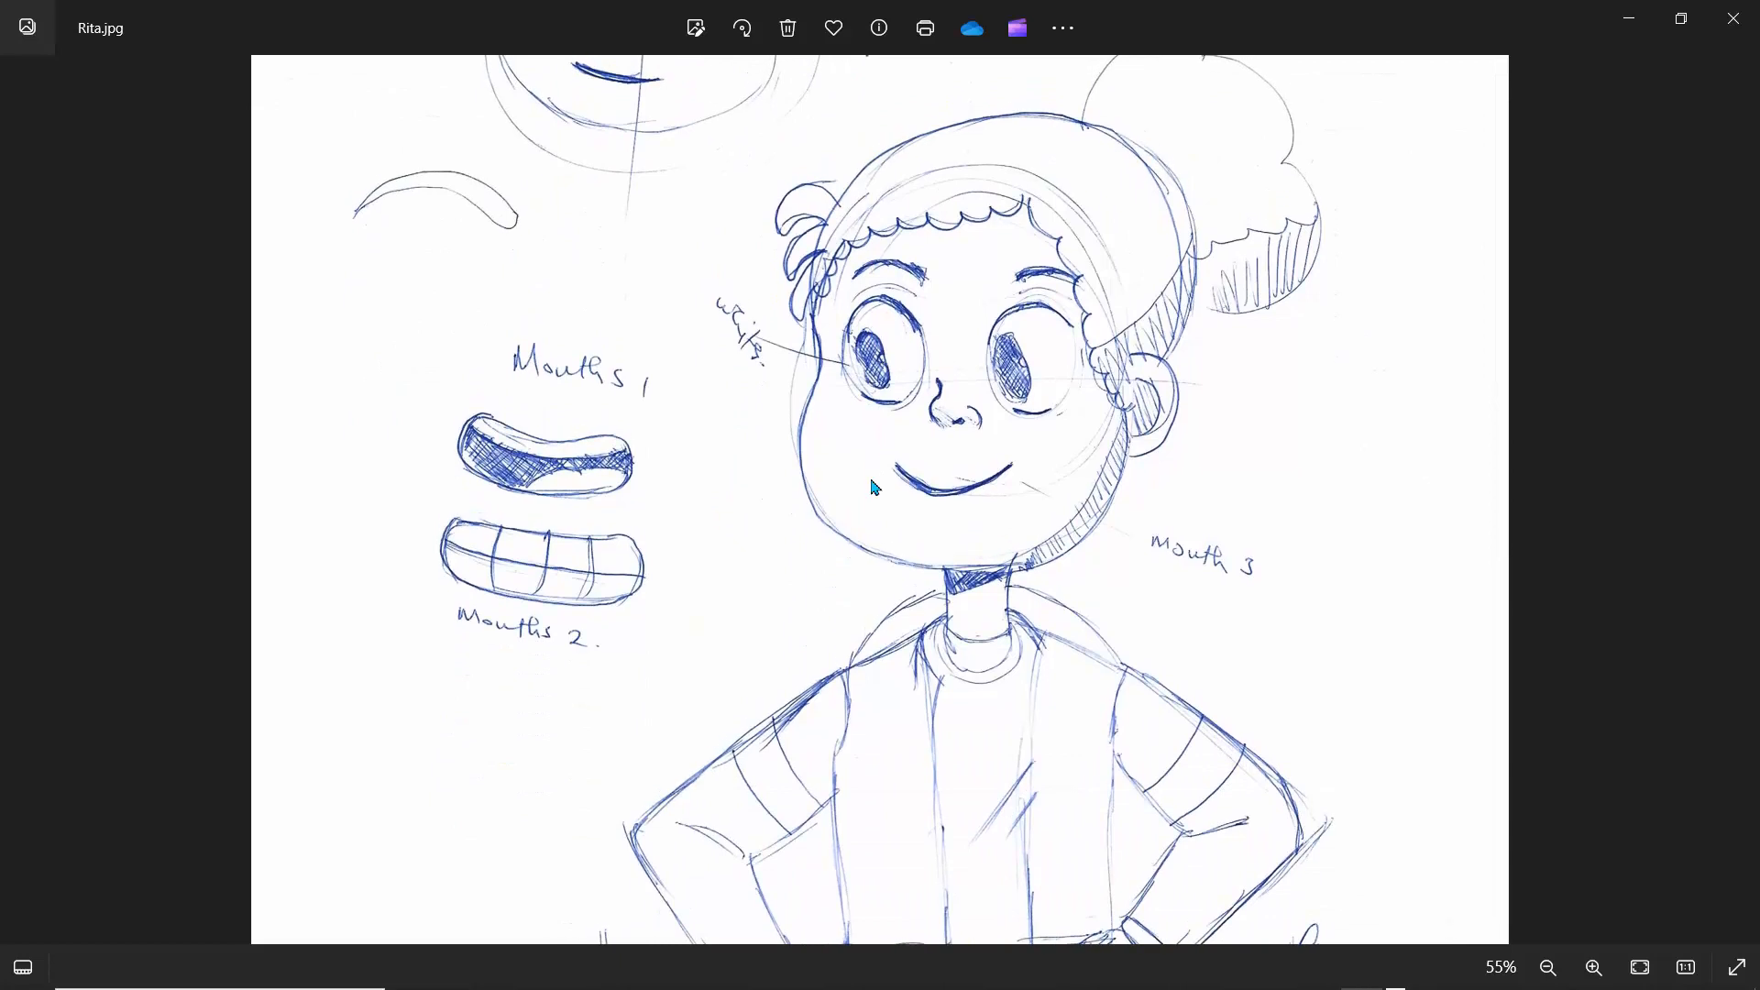
pyautogui.scroll(3, 875, 488)
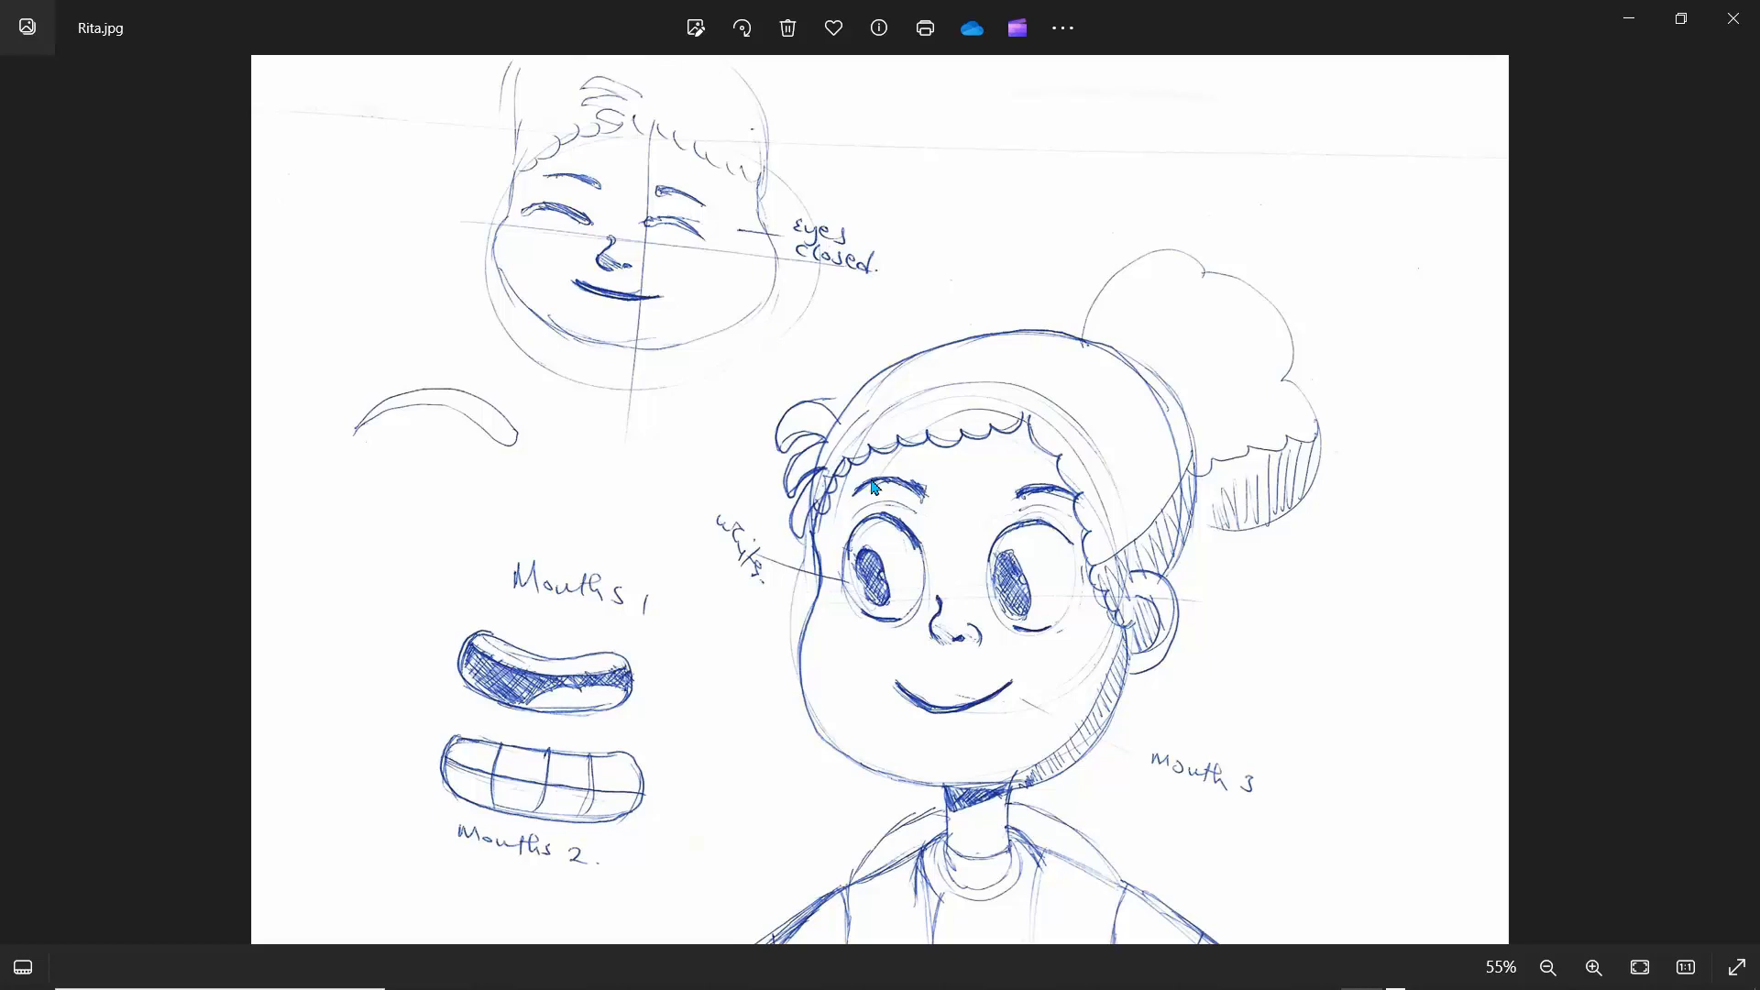
pyautogui.scroll(-2, 876, 487)
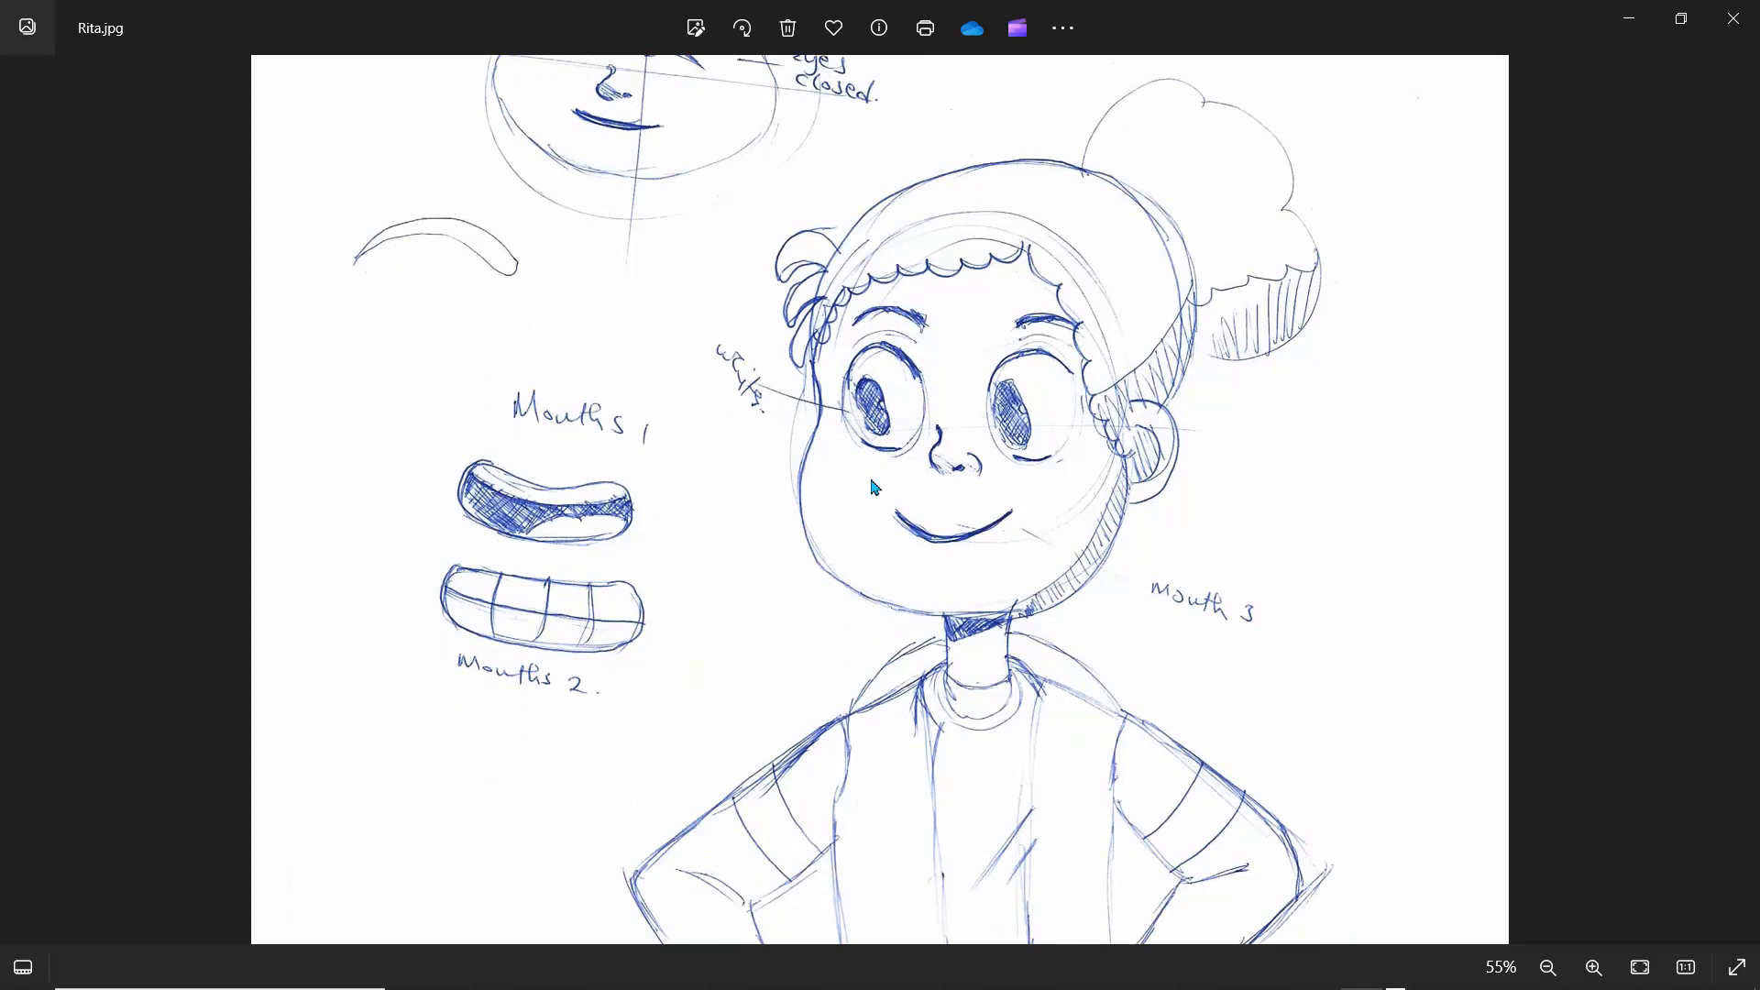
pyautogui.scroll(-3, 875, 487)
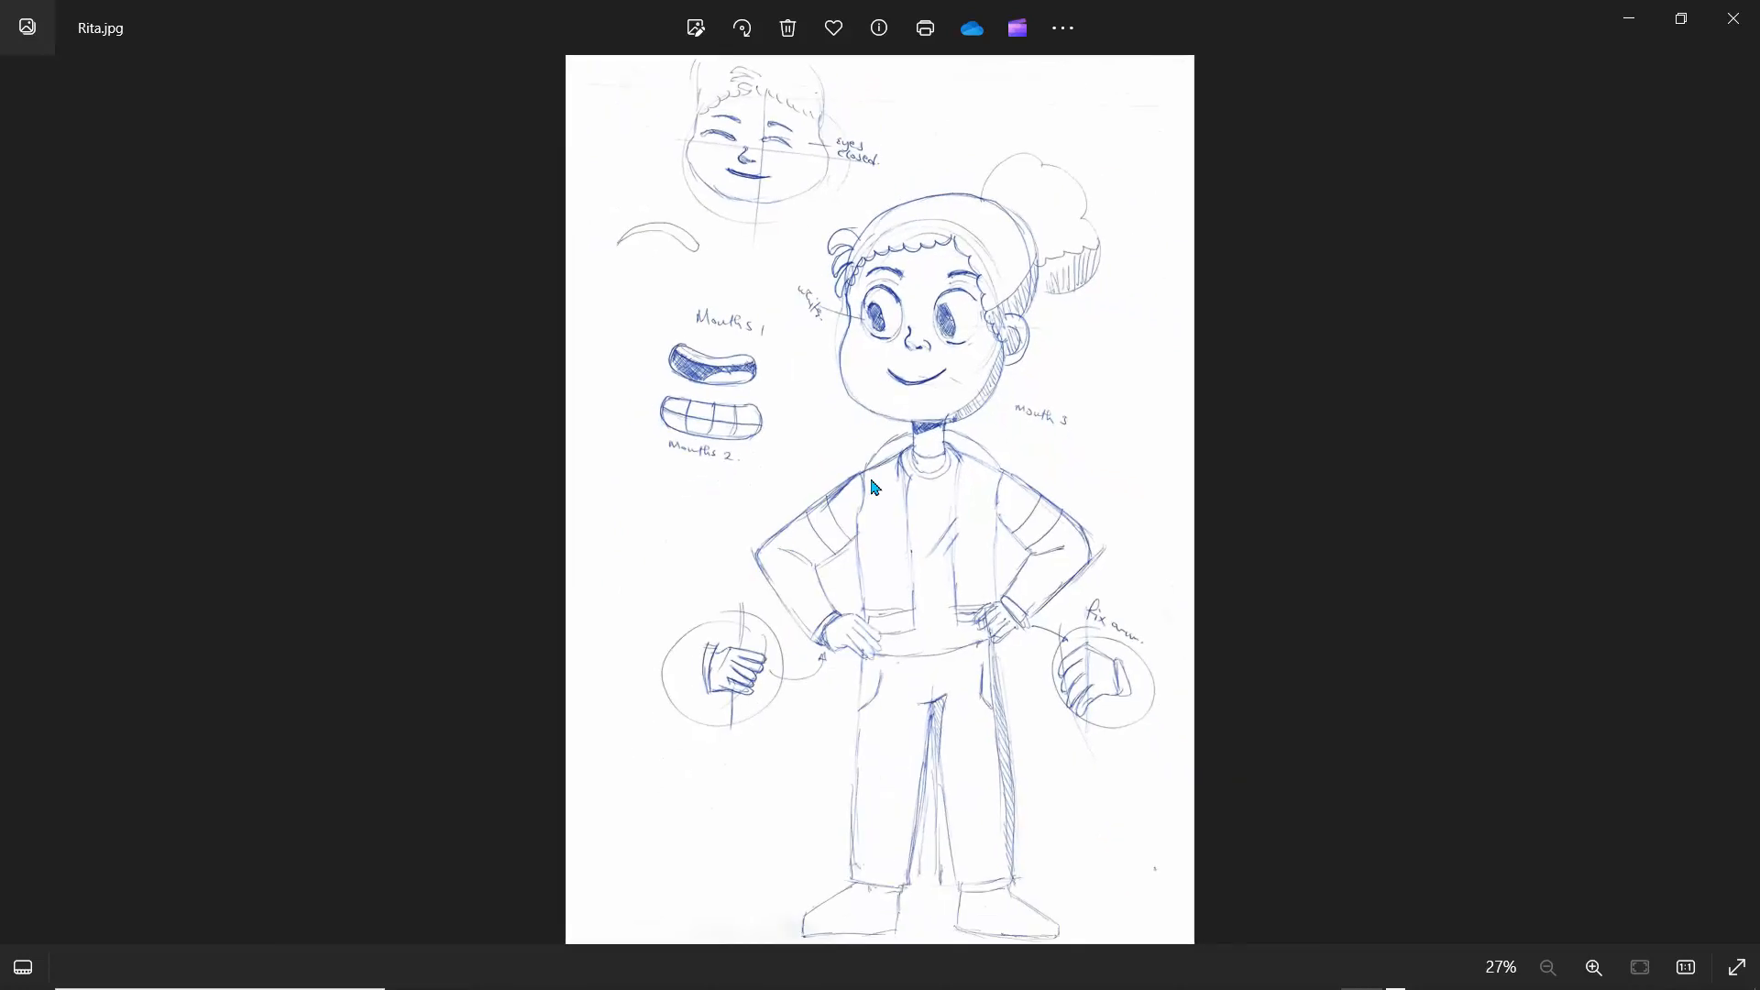
pyautogui.scroll(3, 875, 487)
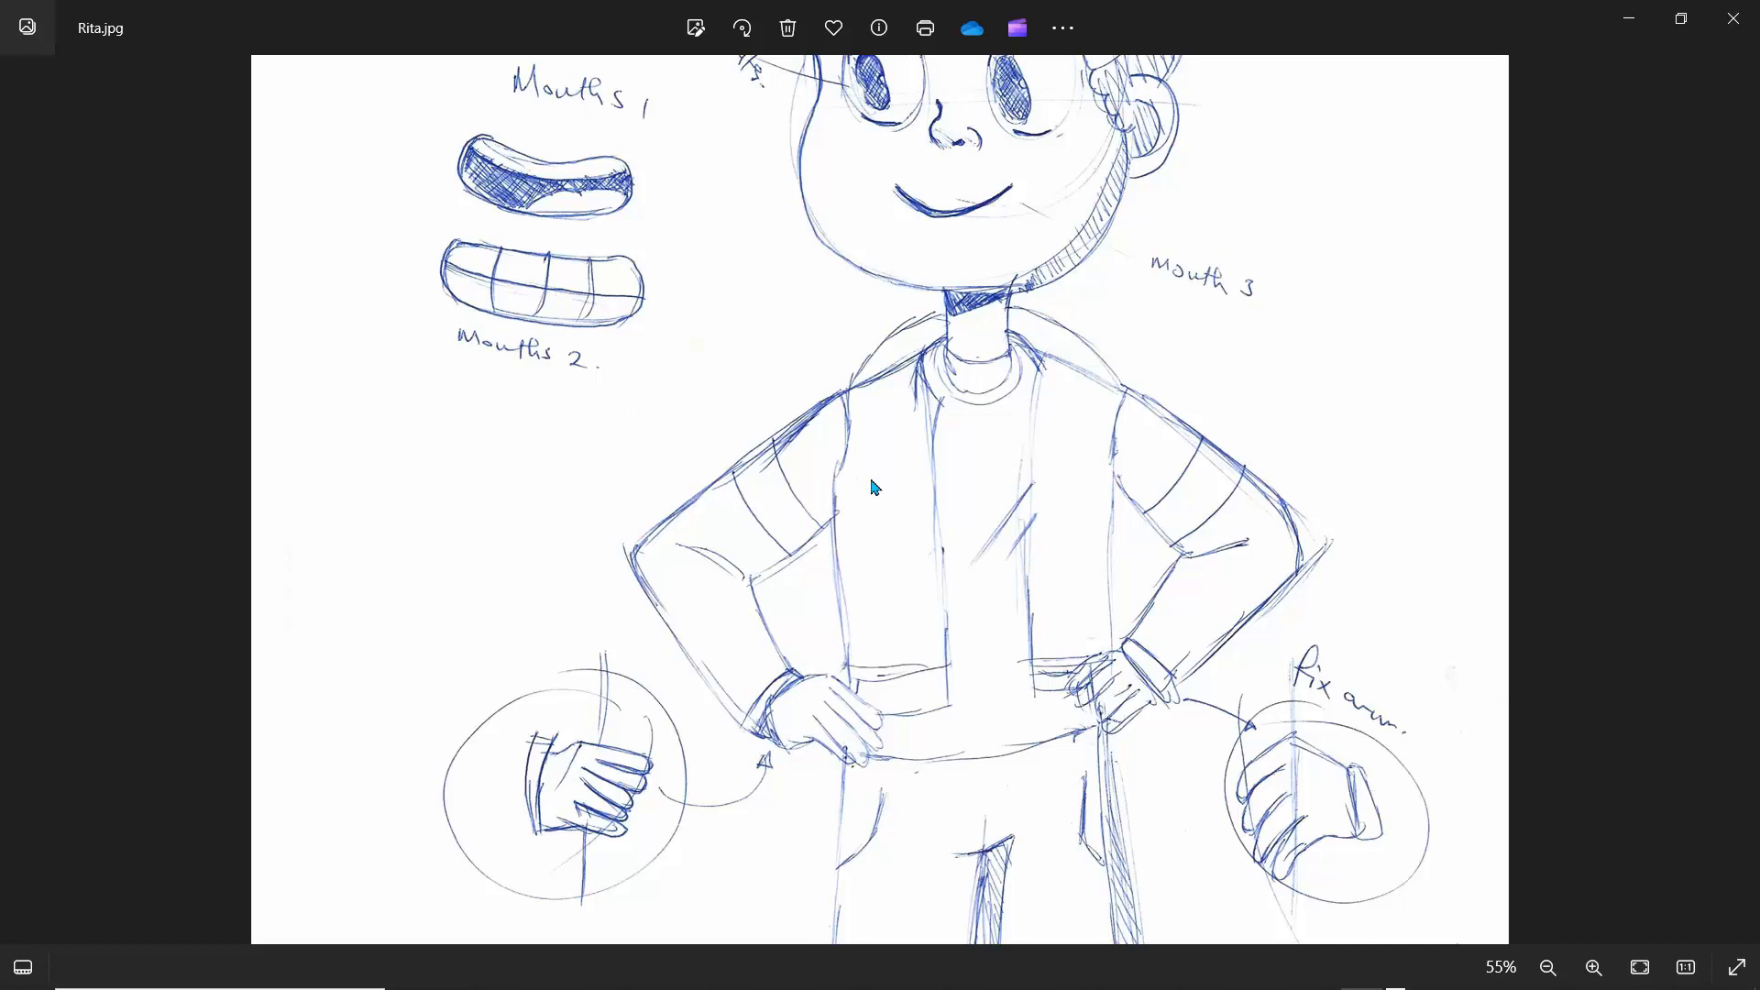
pyautogui.scroll(-3, 875, 488)
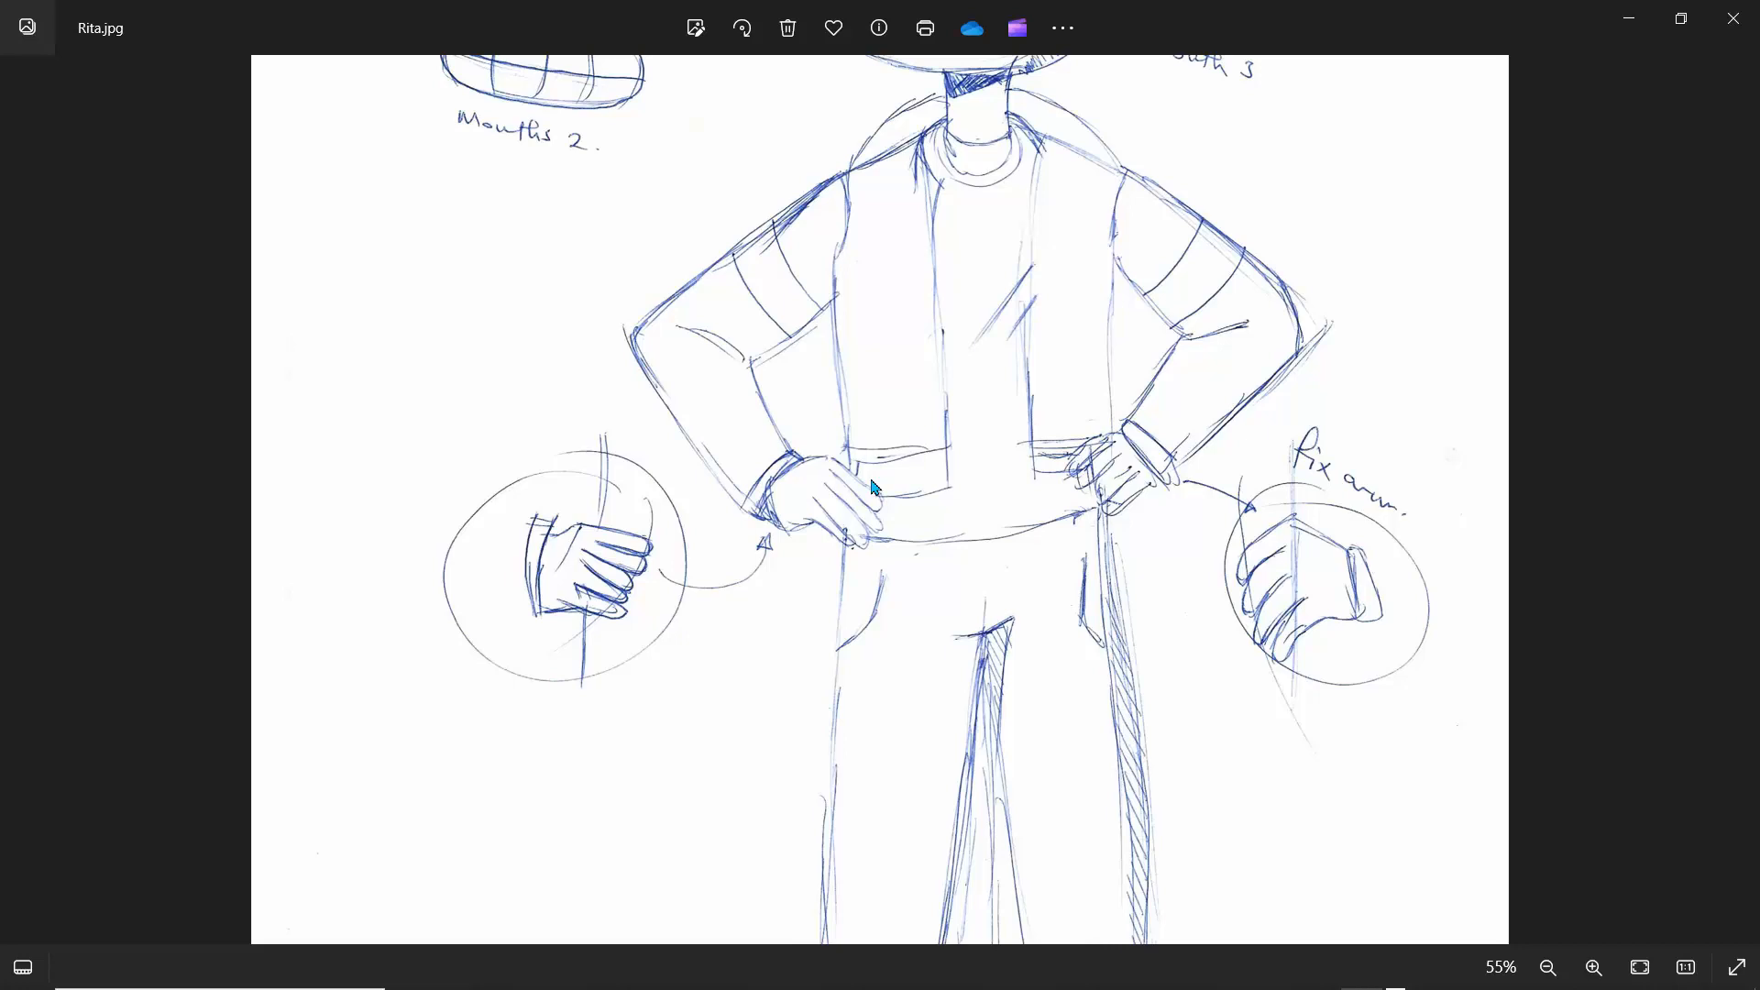
pyautogui.scroll(-3, 874, 486)
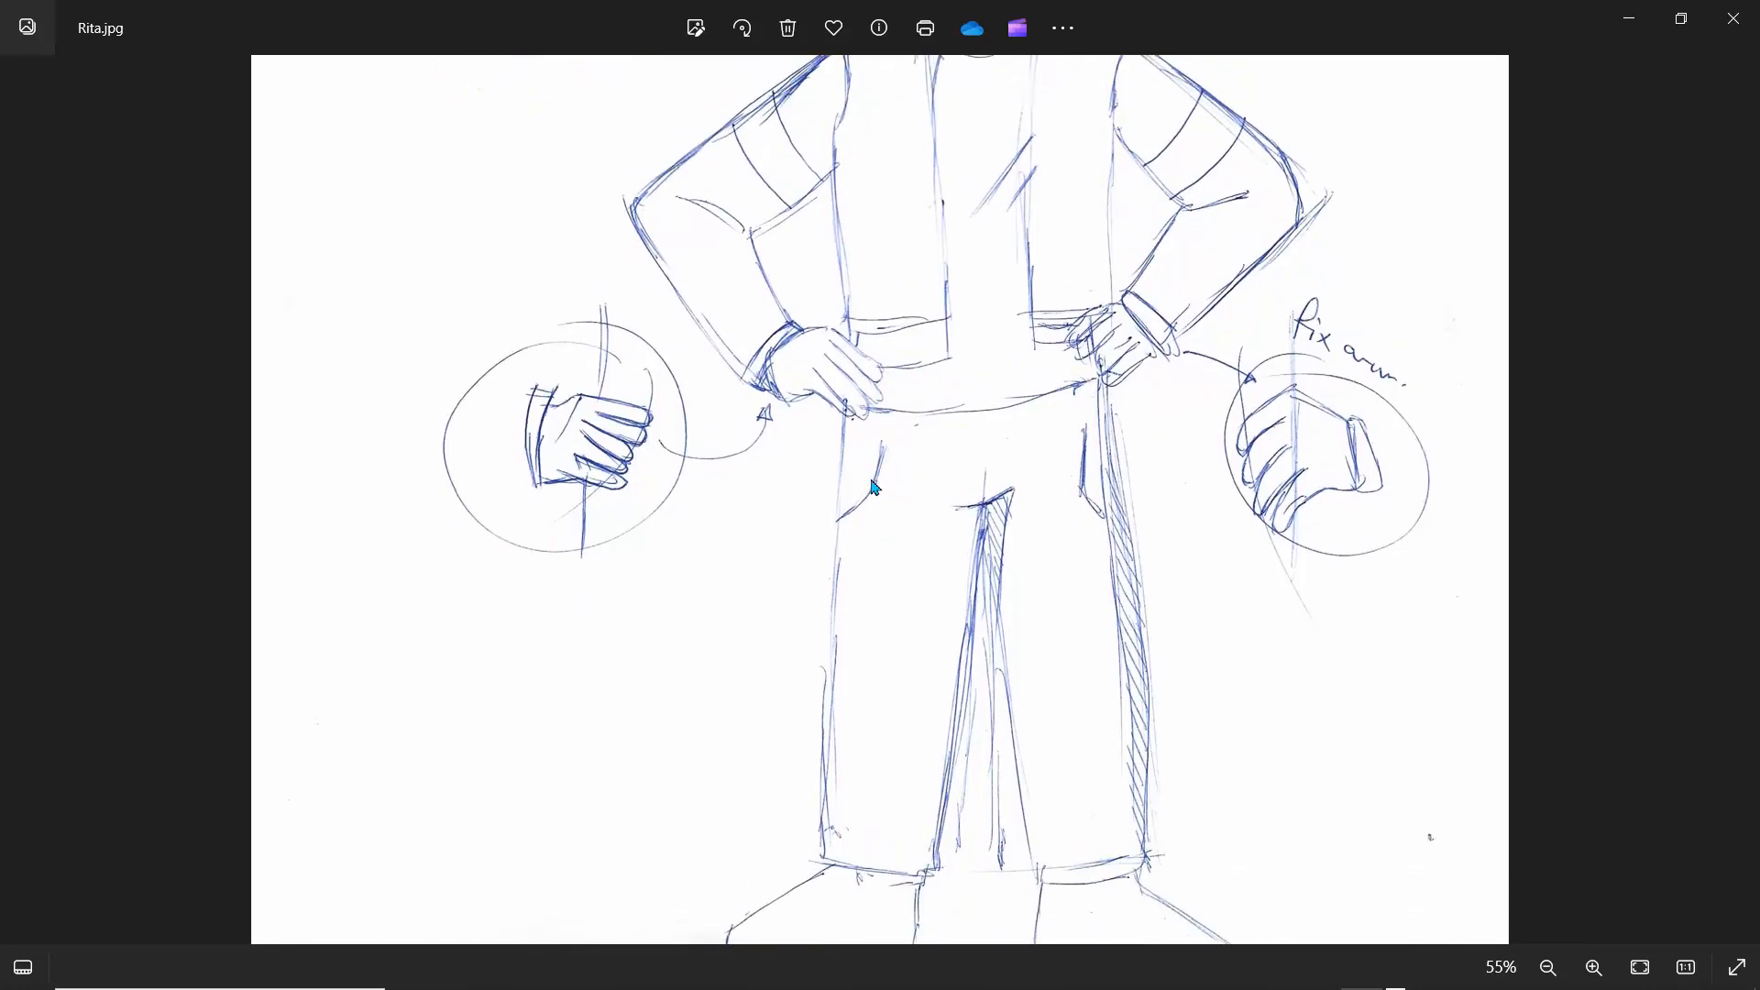
pyautogui.scroll(-1, 874, 486)
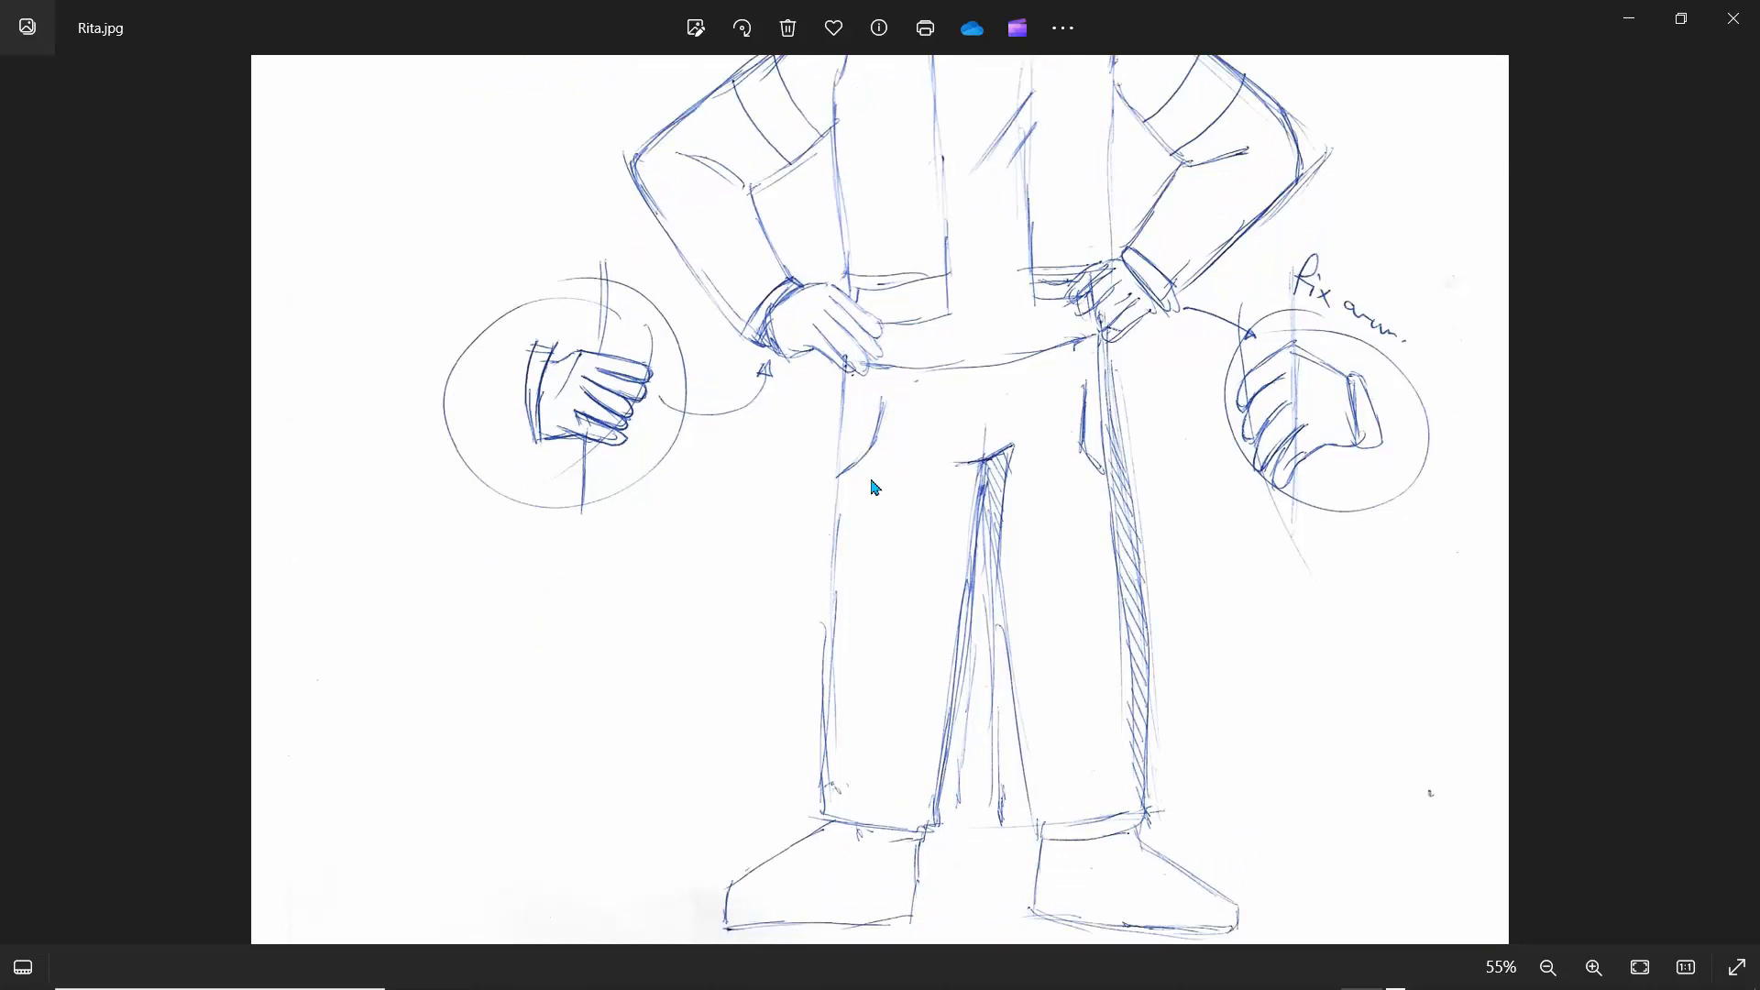
pyautogui.scroll(3, 874, 487)
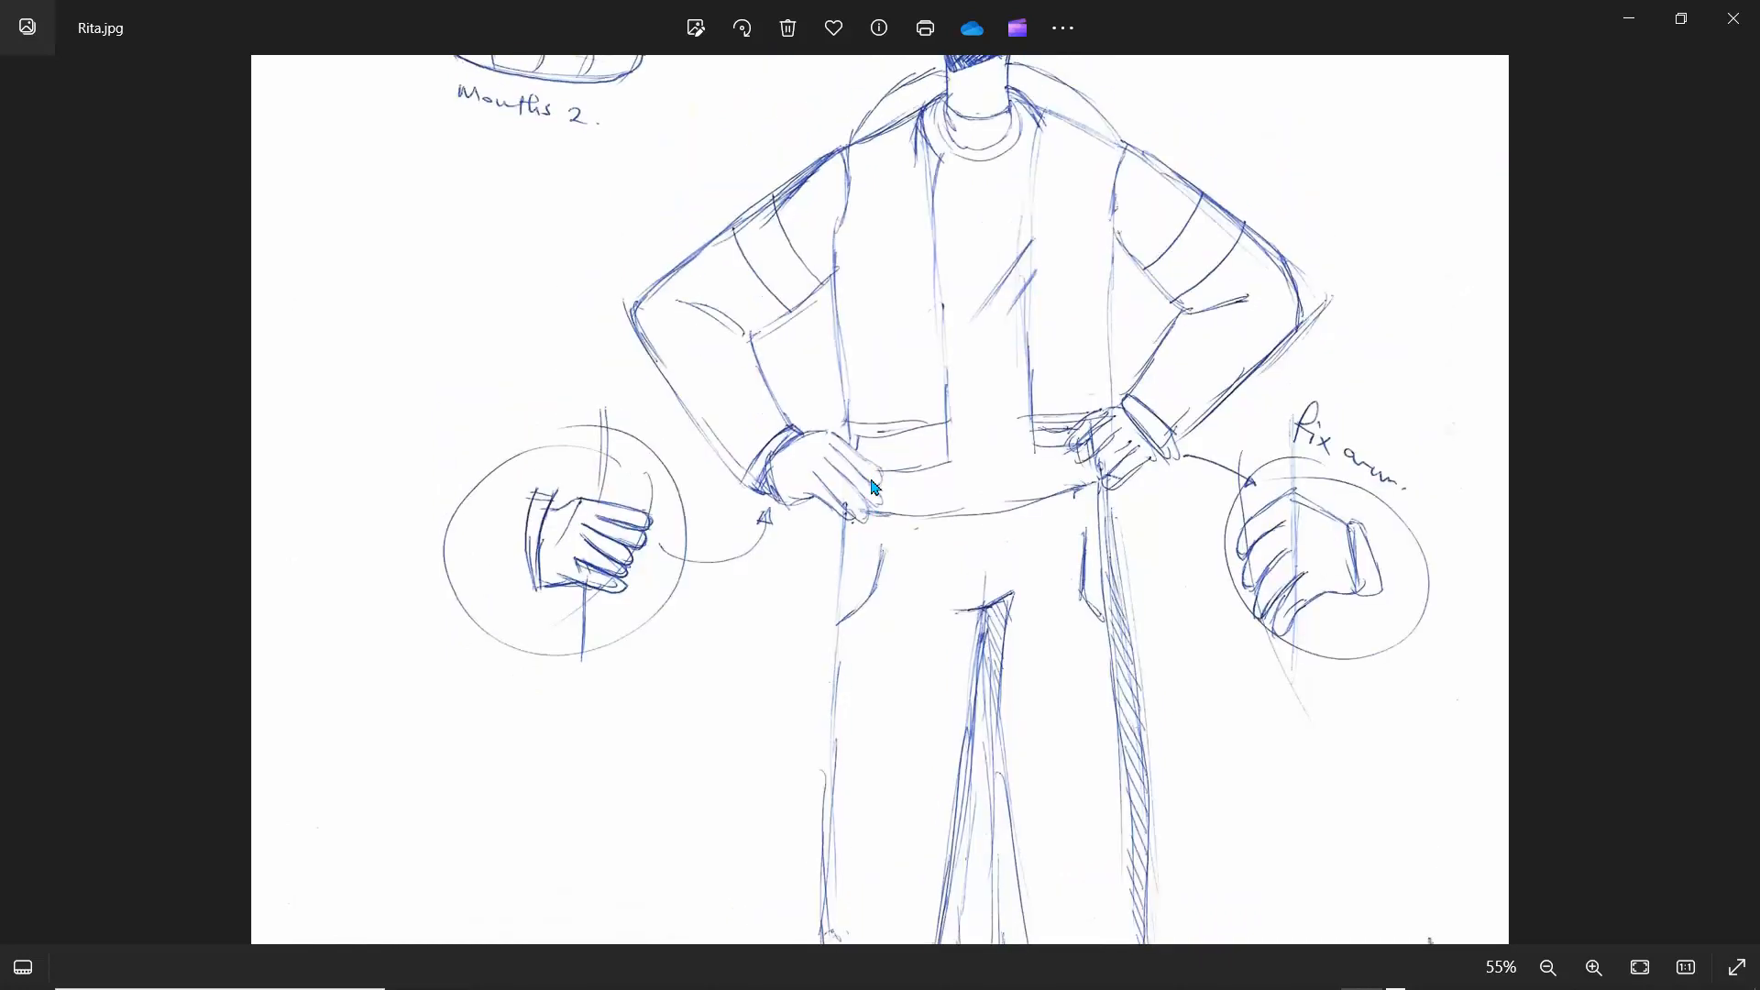
pyautogui.scroll(4, 874, 487)
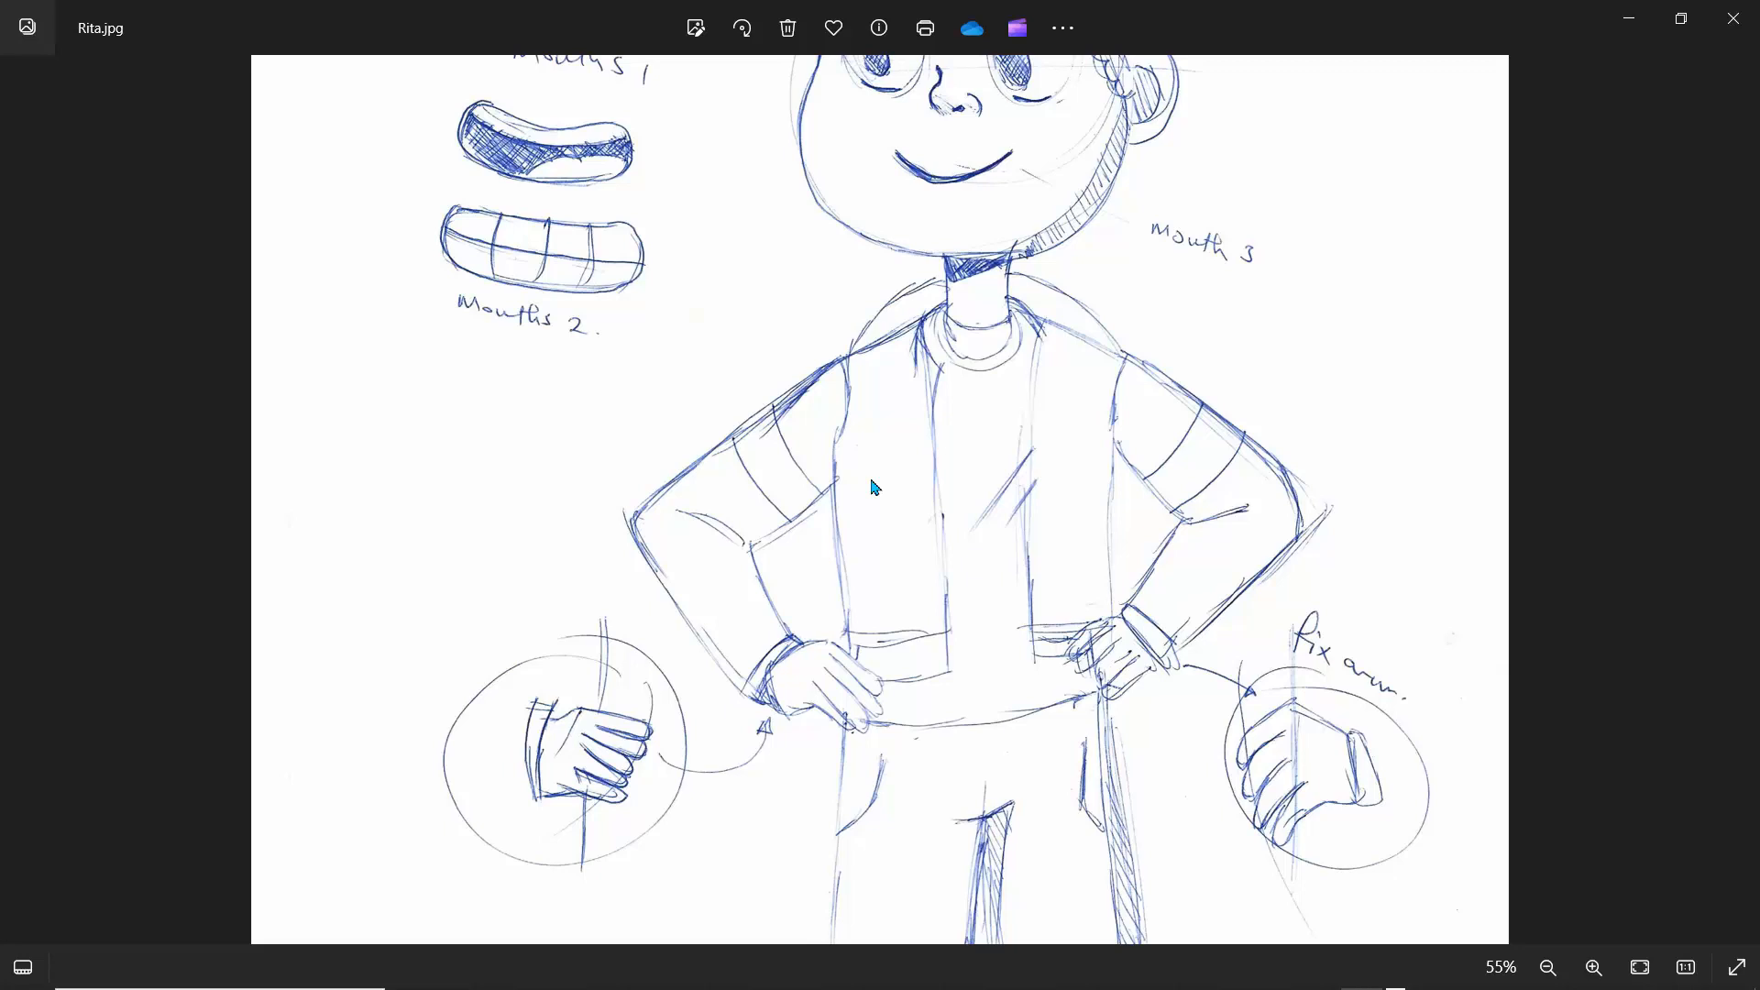
pyautogui.scroll(5, 875, 487)
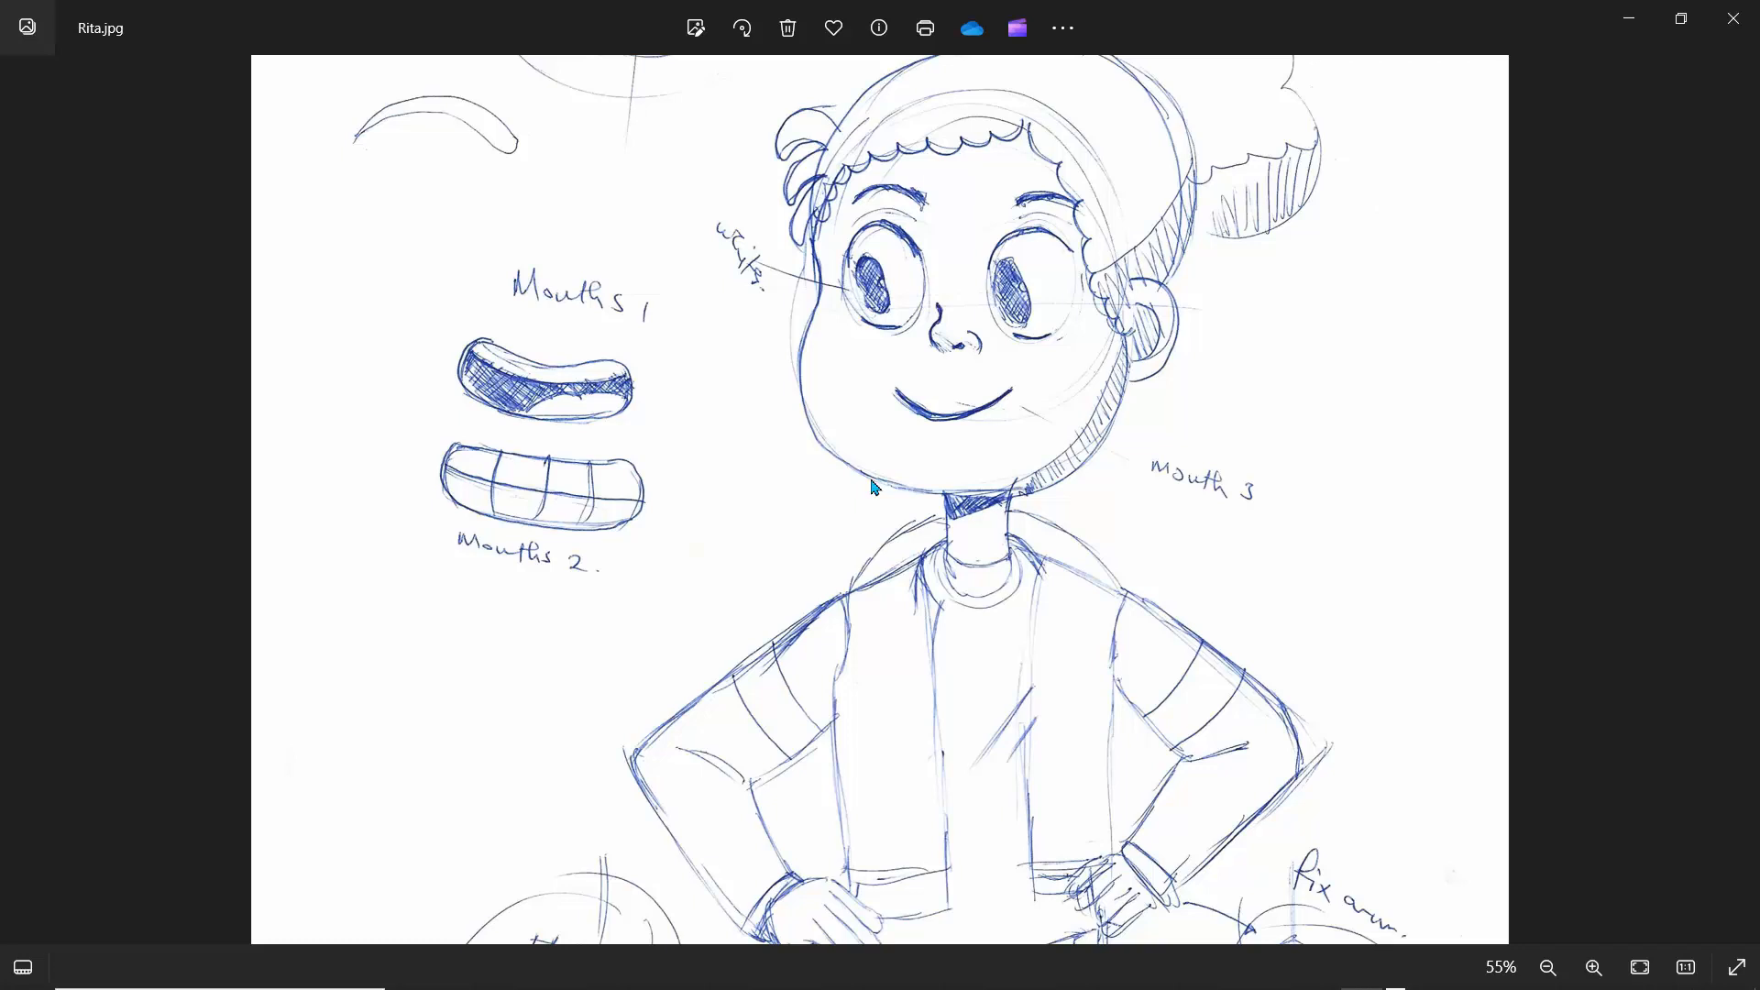
pyautogui.scroll(-1, 874, 486)
pyautogui.scroll(4, 874, 486)
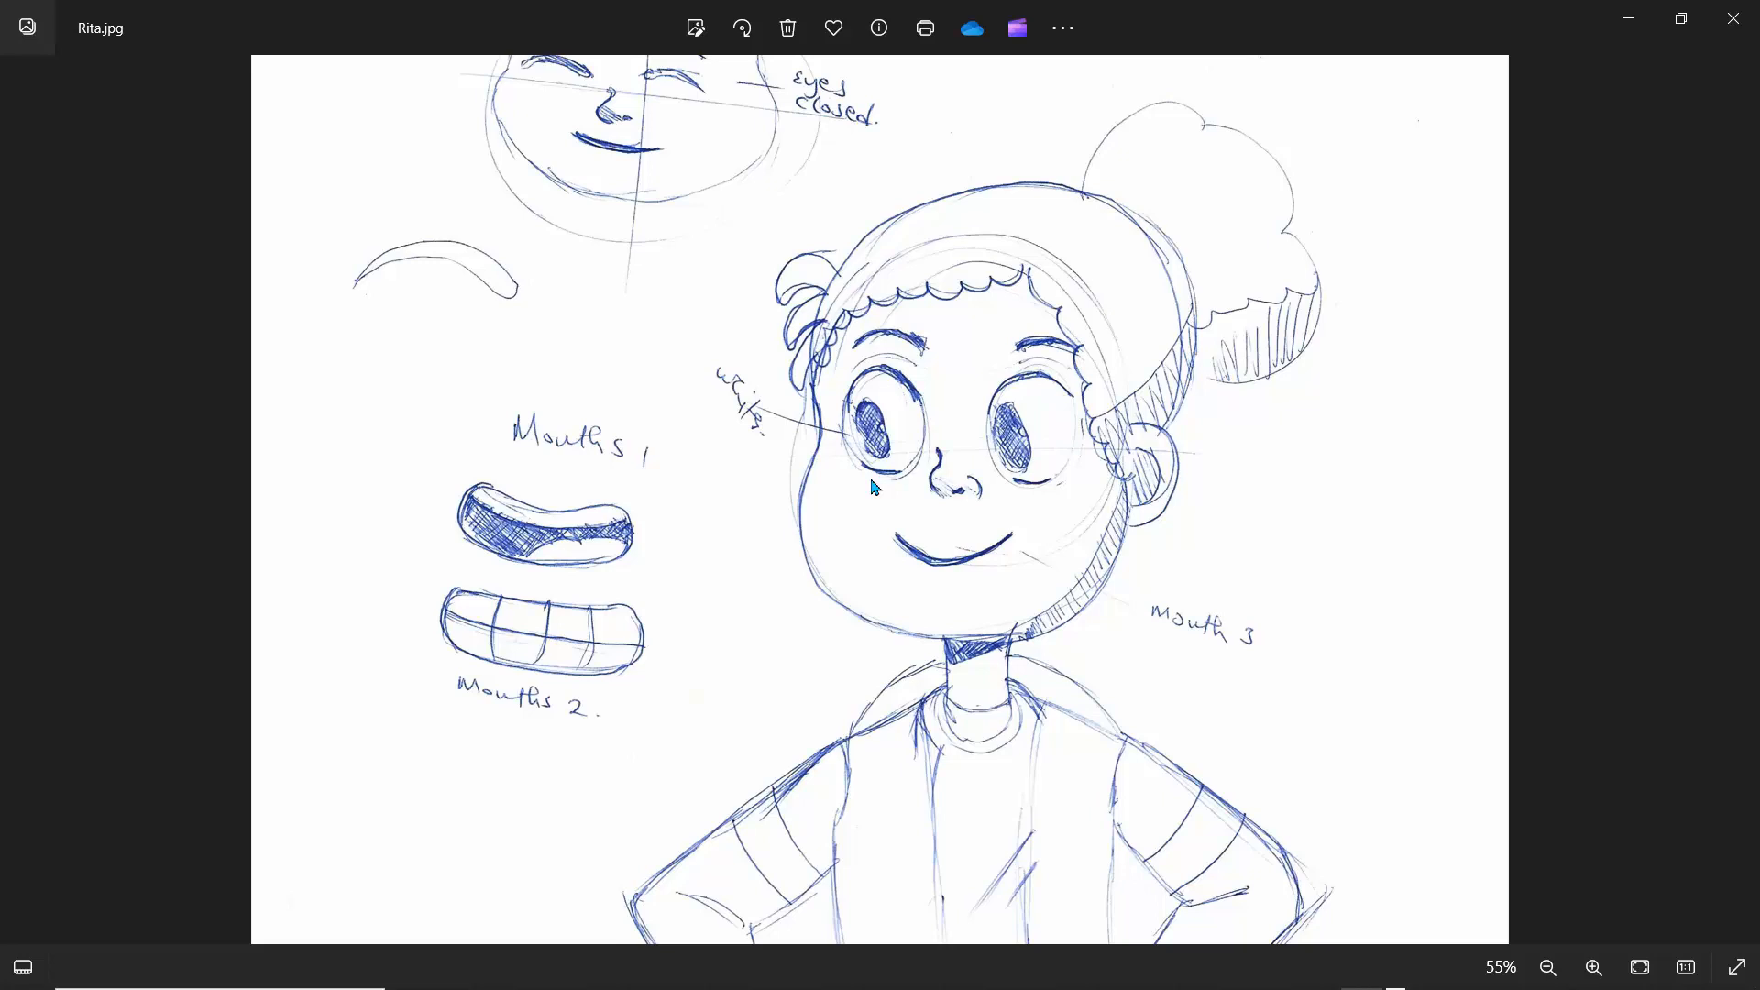
# - Switch to Affinity Designer and reset the studio to its default layout
pyautogui.moveTo(677, 972)
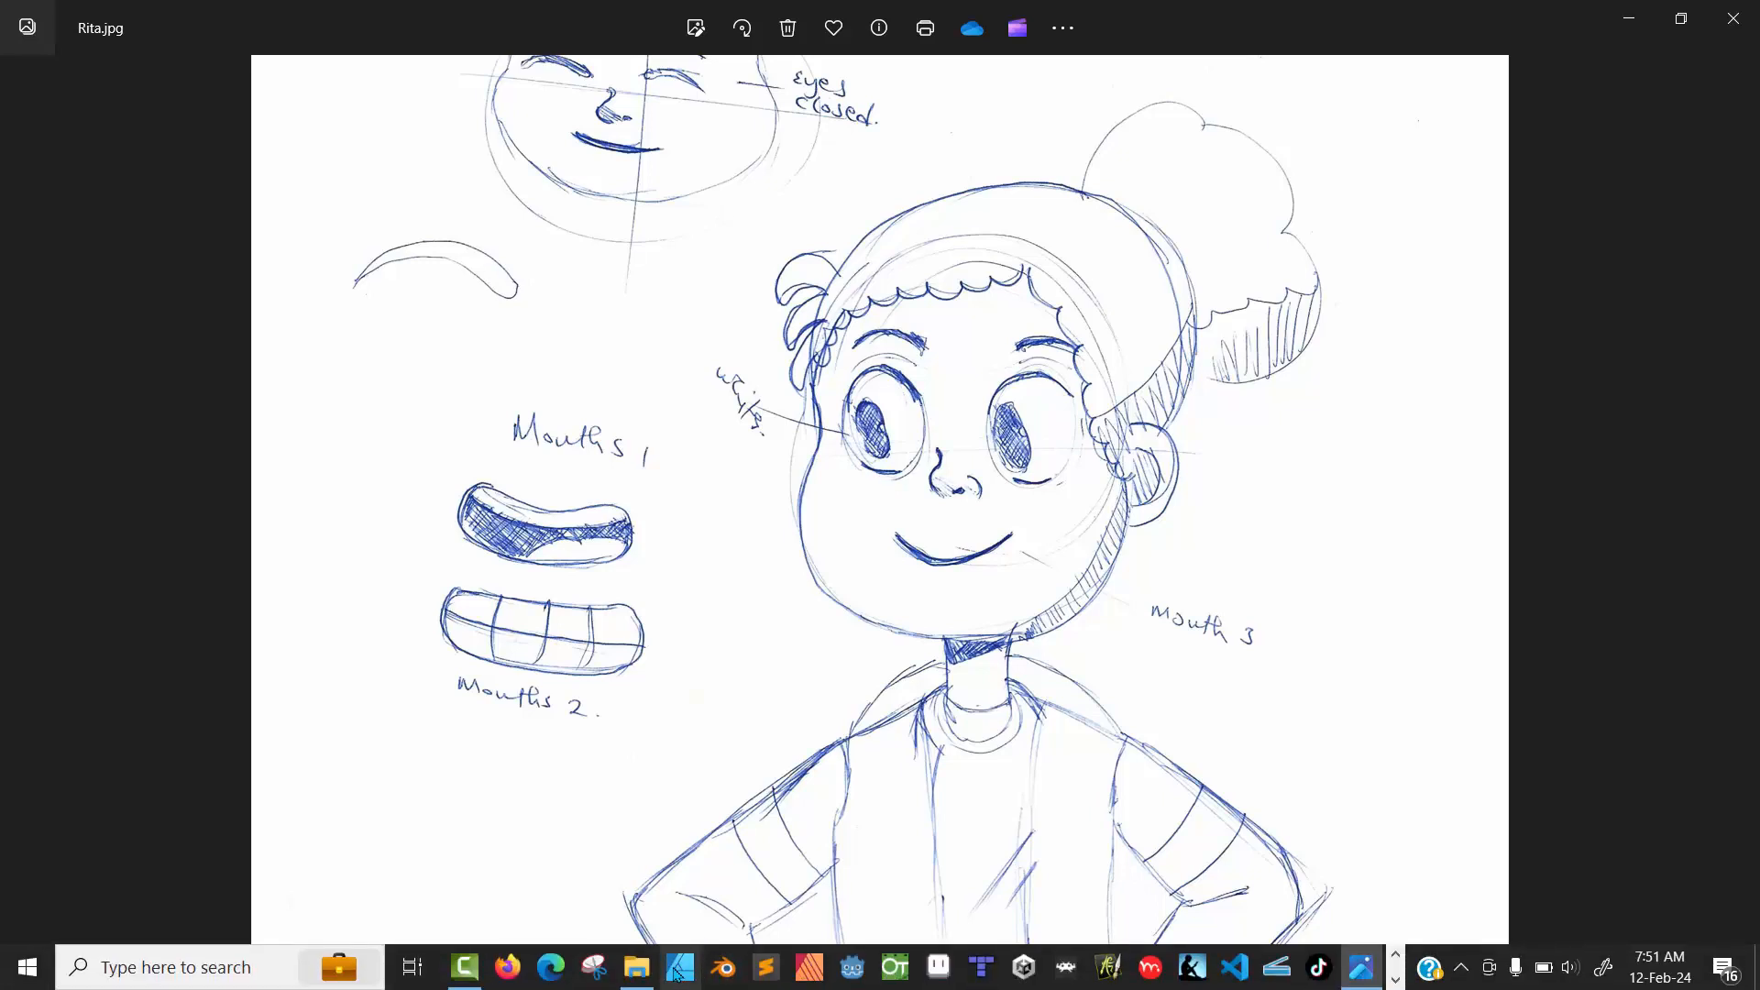
pyautogui.click(678, 968)
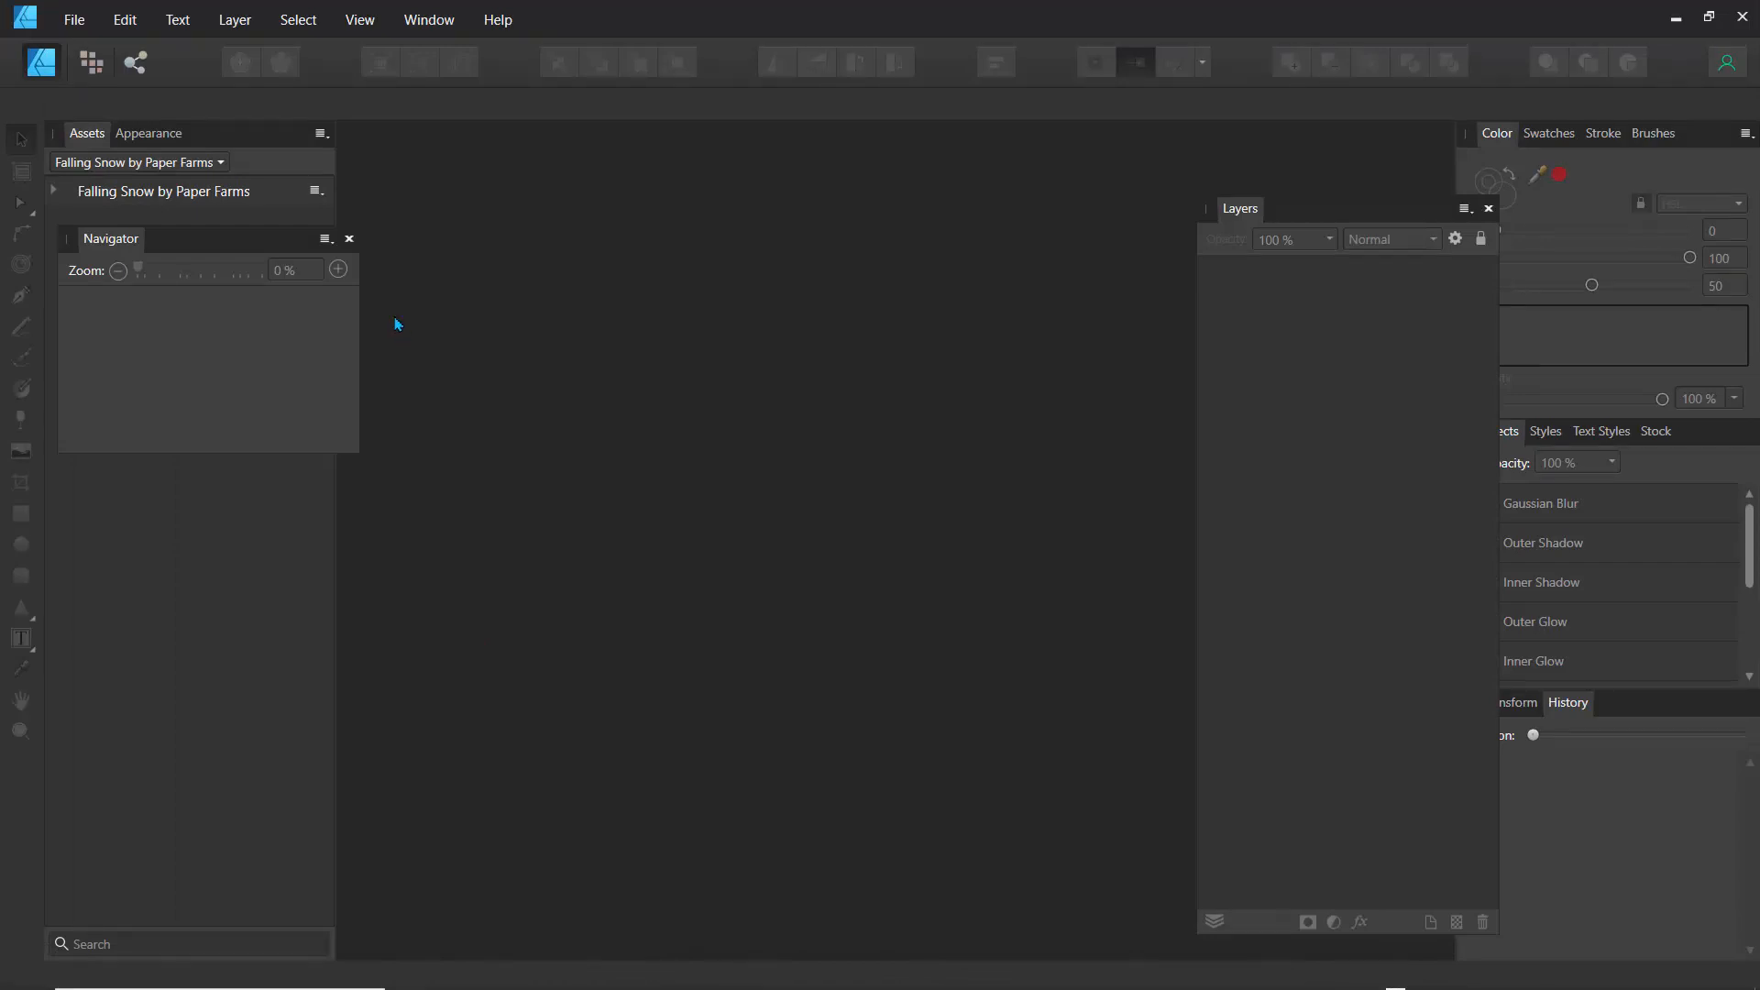
pyautogui.click(426, 26)
pyautogui.moveTo(359, 19)
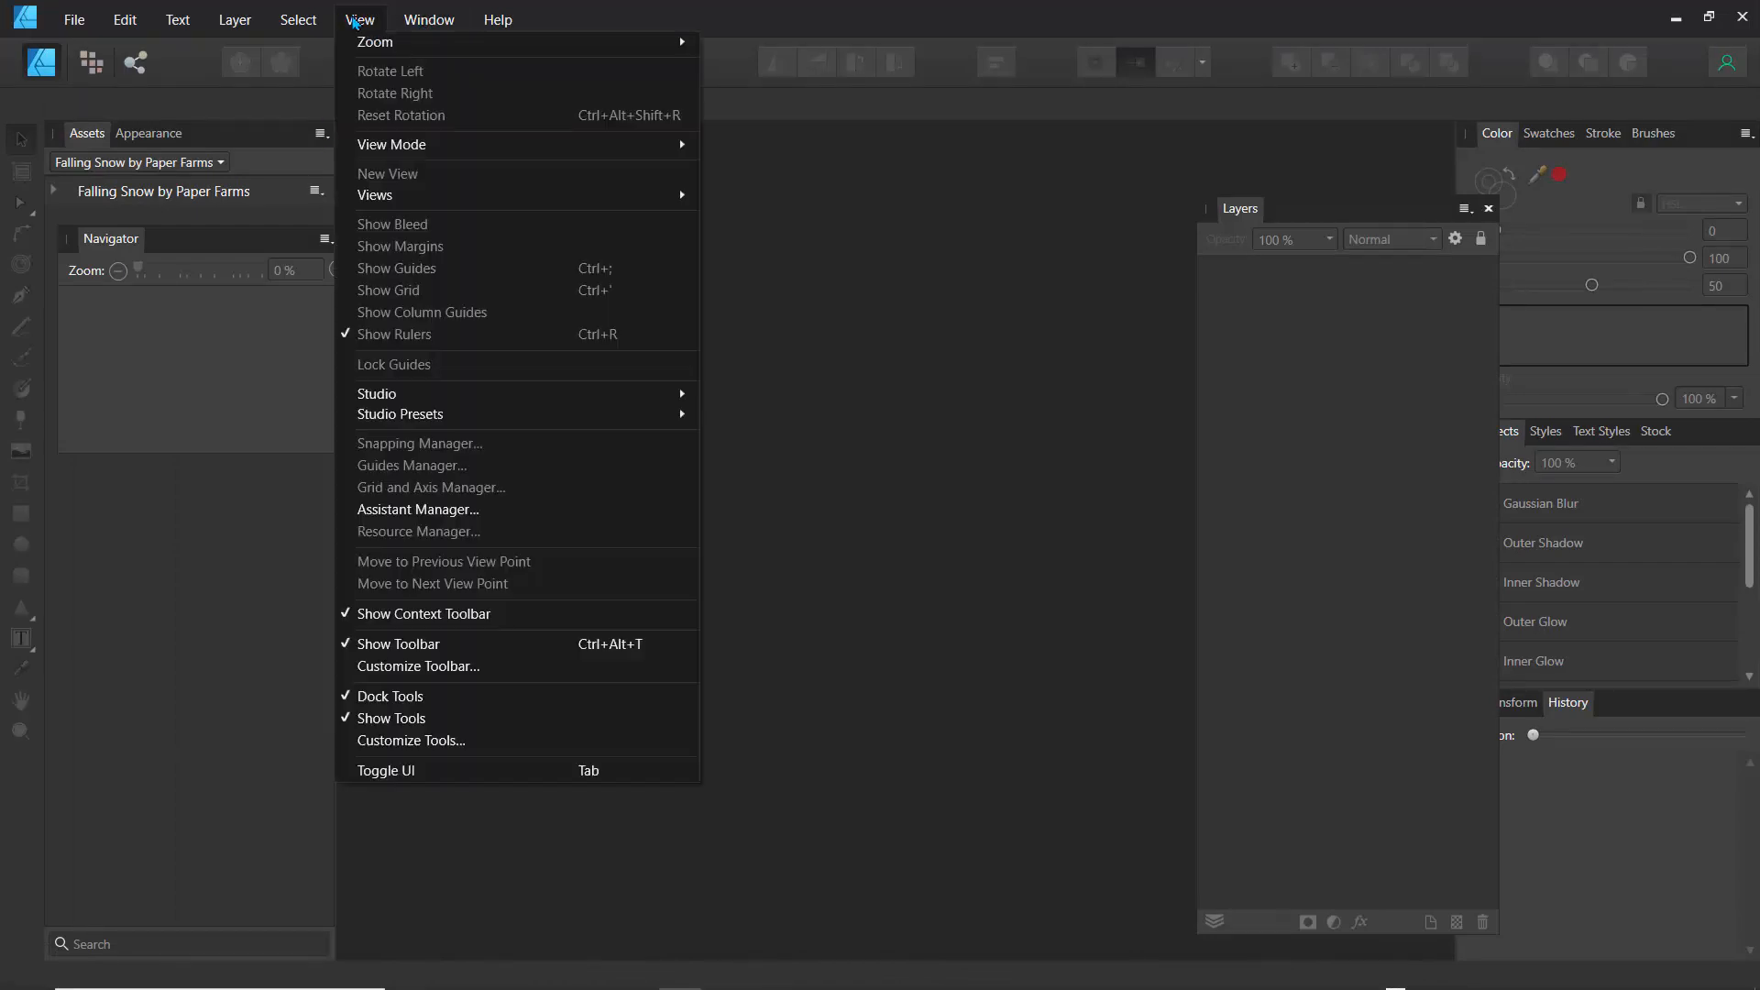
pyautogui.moveTo(403, 396)
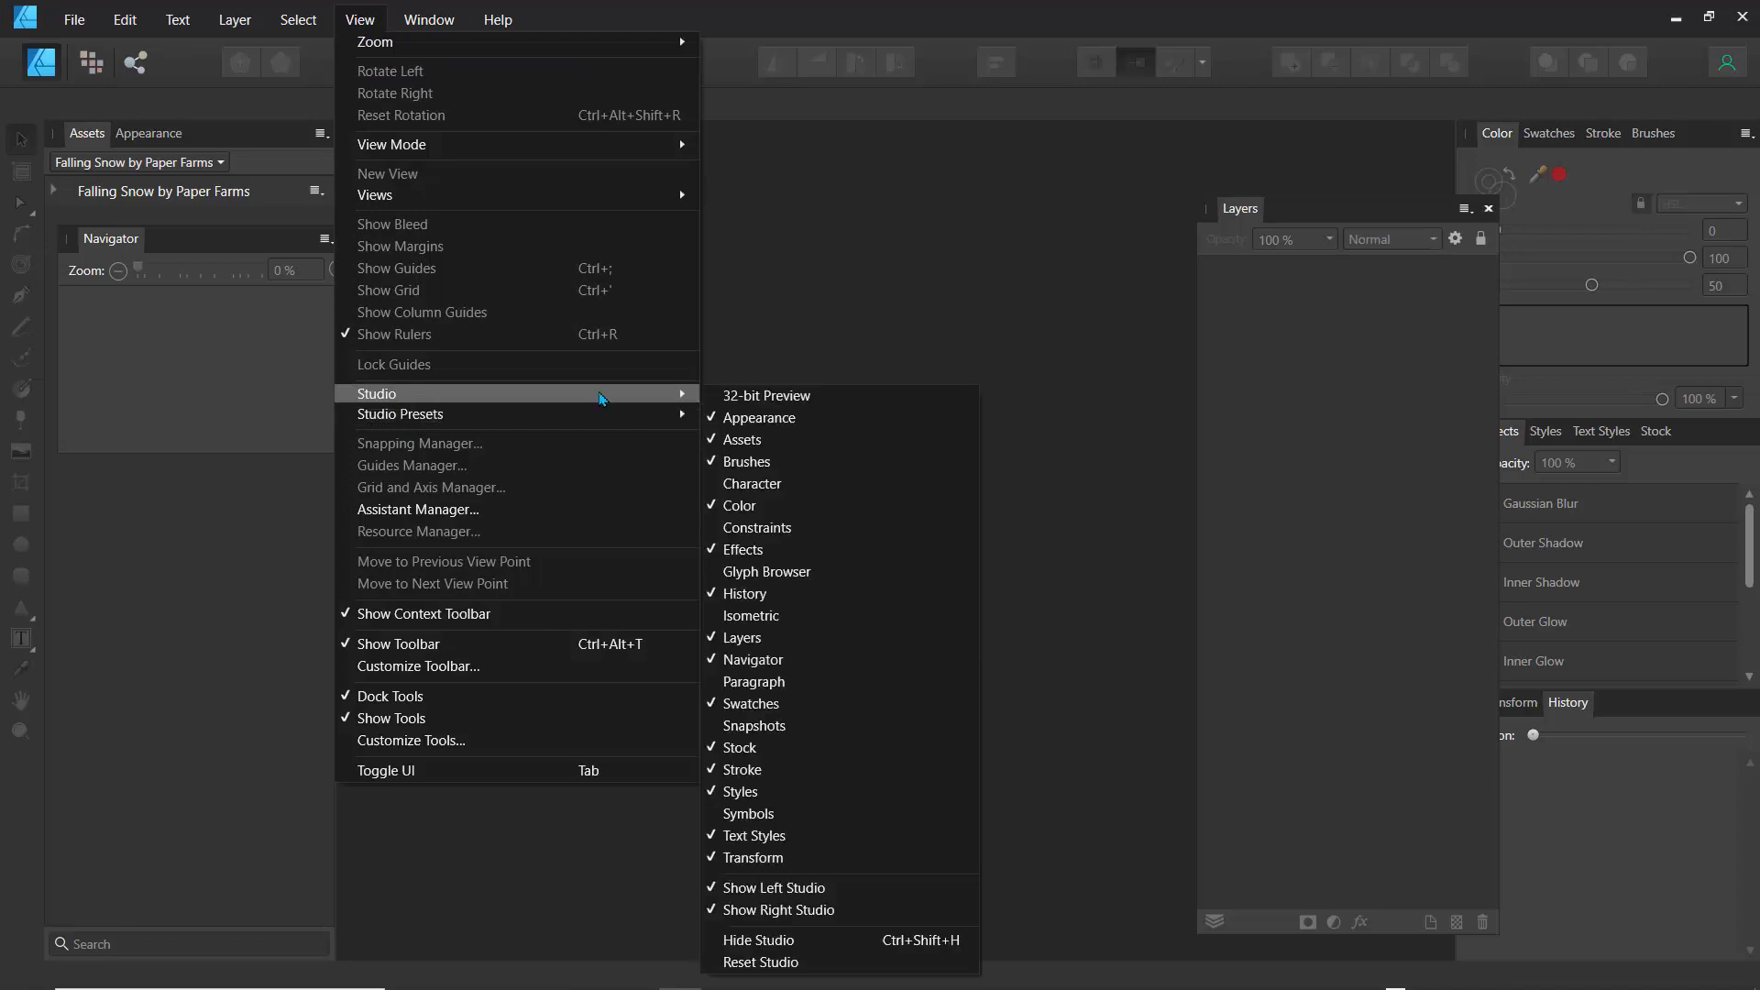
pyautogui.click(750, 964)
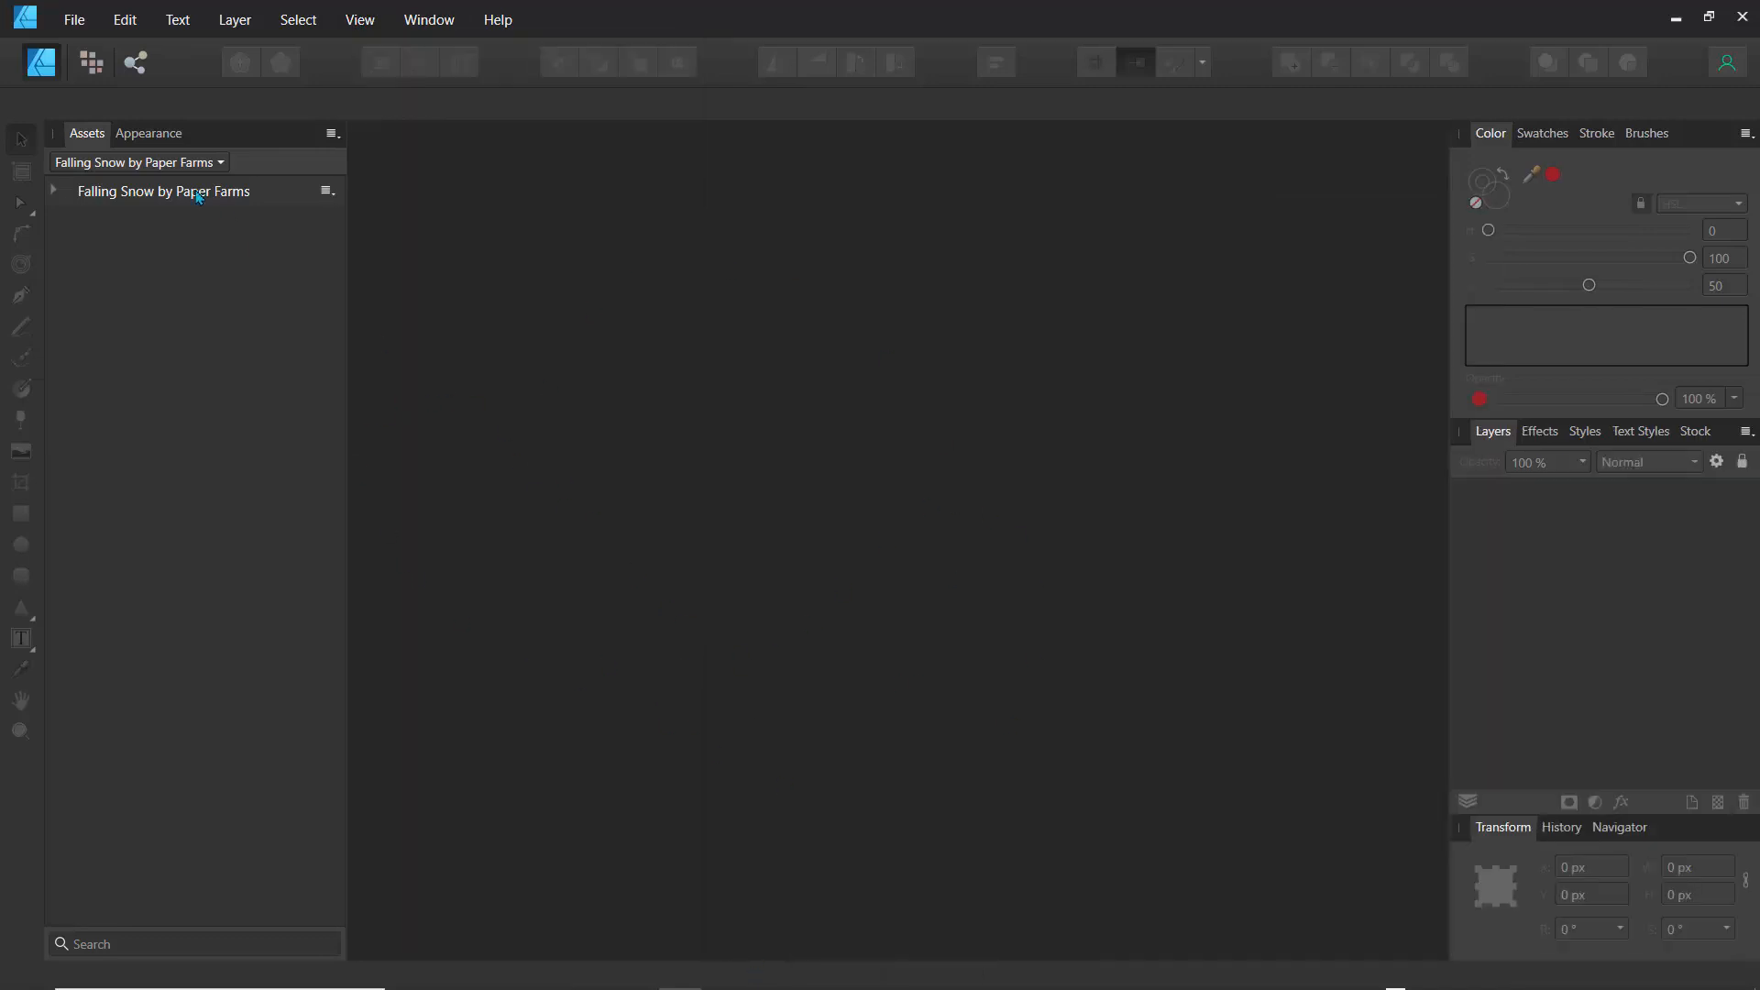
# - Detach the Appearance and Assets panels from the studio and close both
pyautogui.click(150, 134)
pyautogui.moveTo(151, 134); pyautogui.dragTo(504, 354)
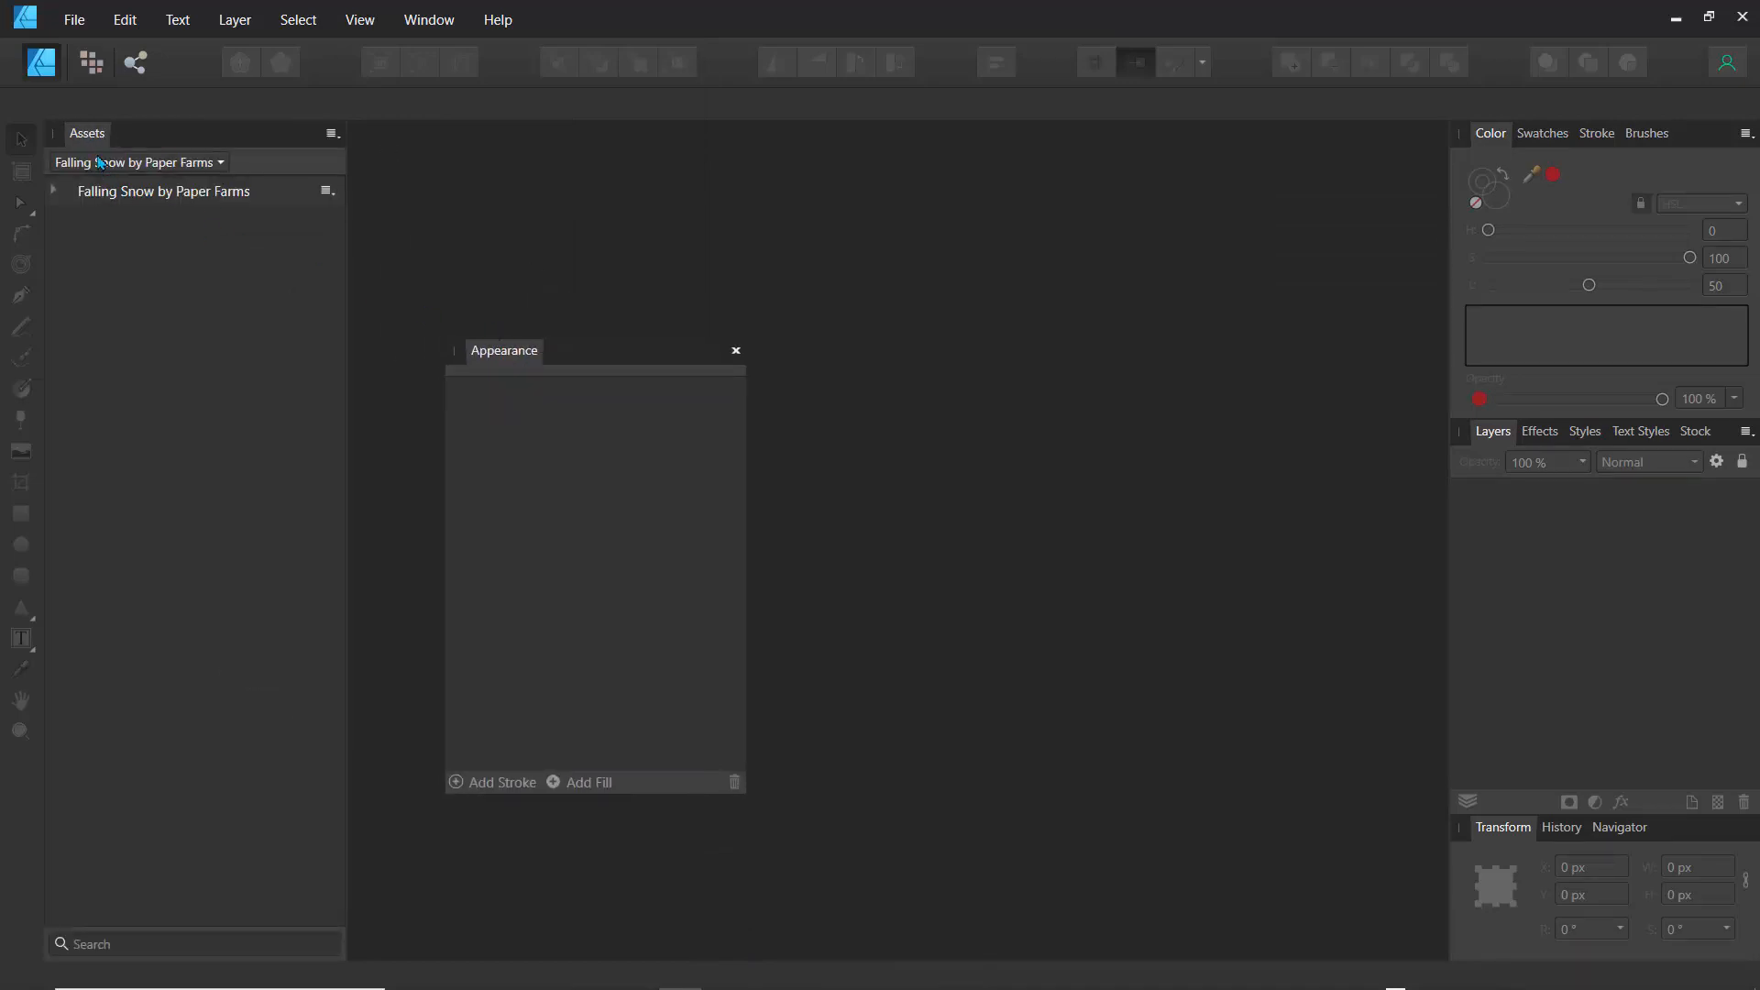
pyautogui.moveTo(73, 133); pyautogui.dragTo(172, 326)
pyautogui.click(403, 321)
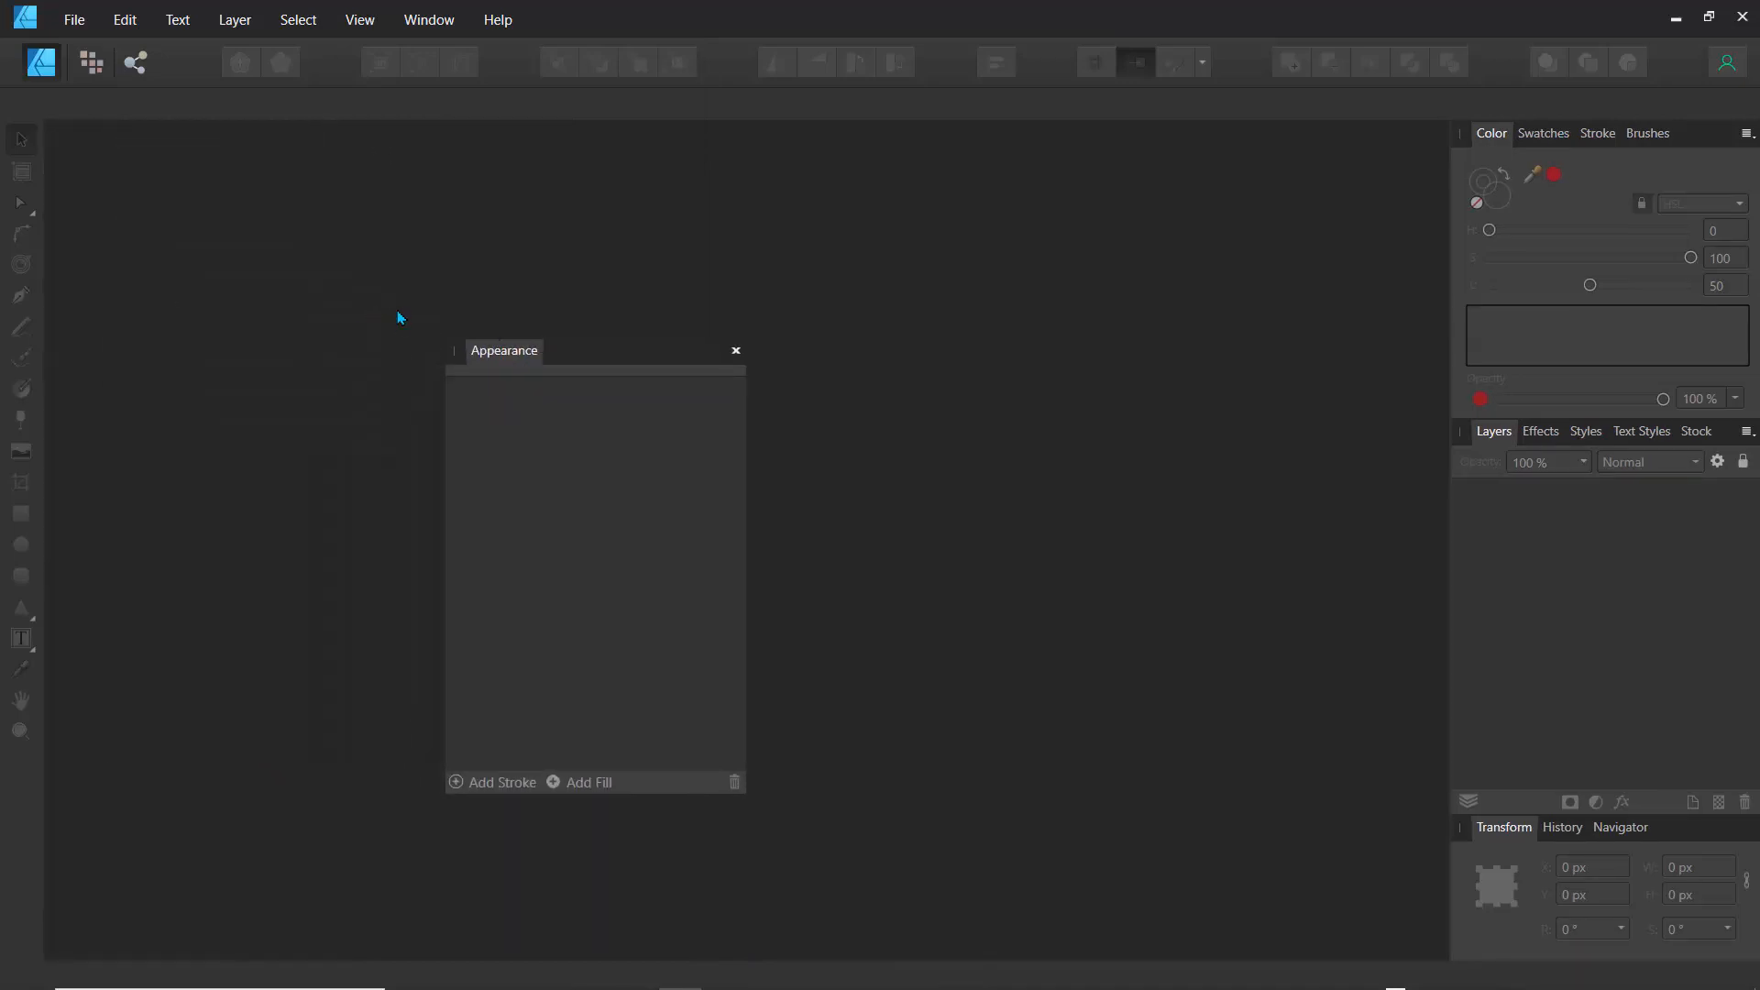
pyautogui.click(735, 352)
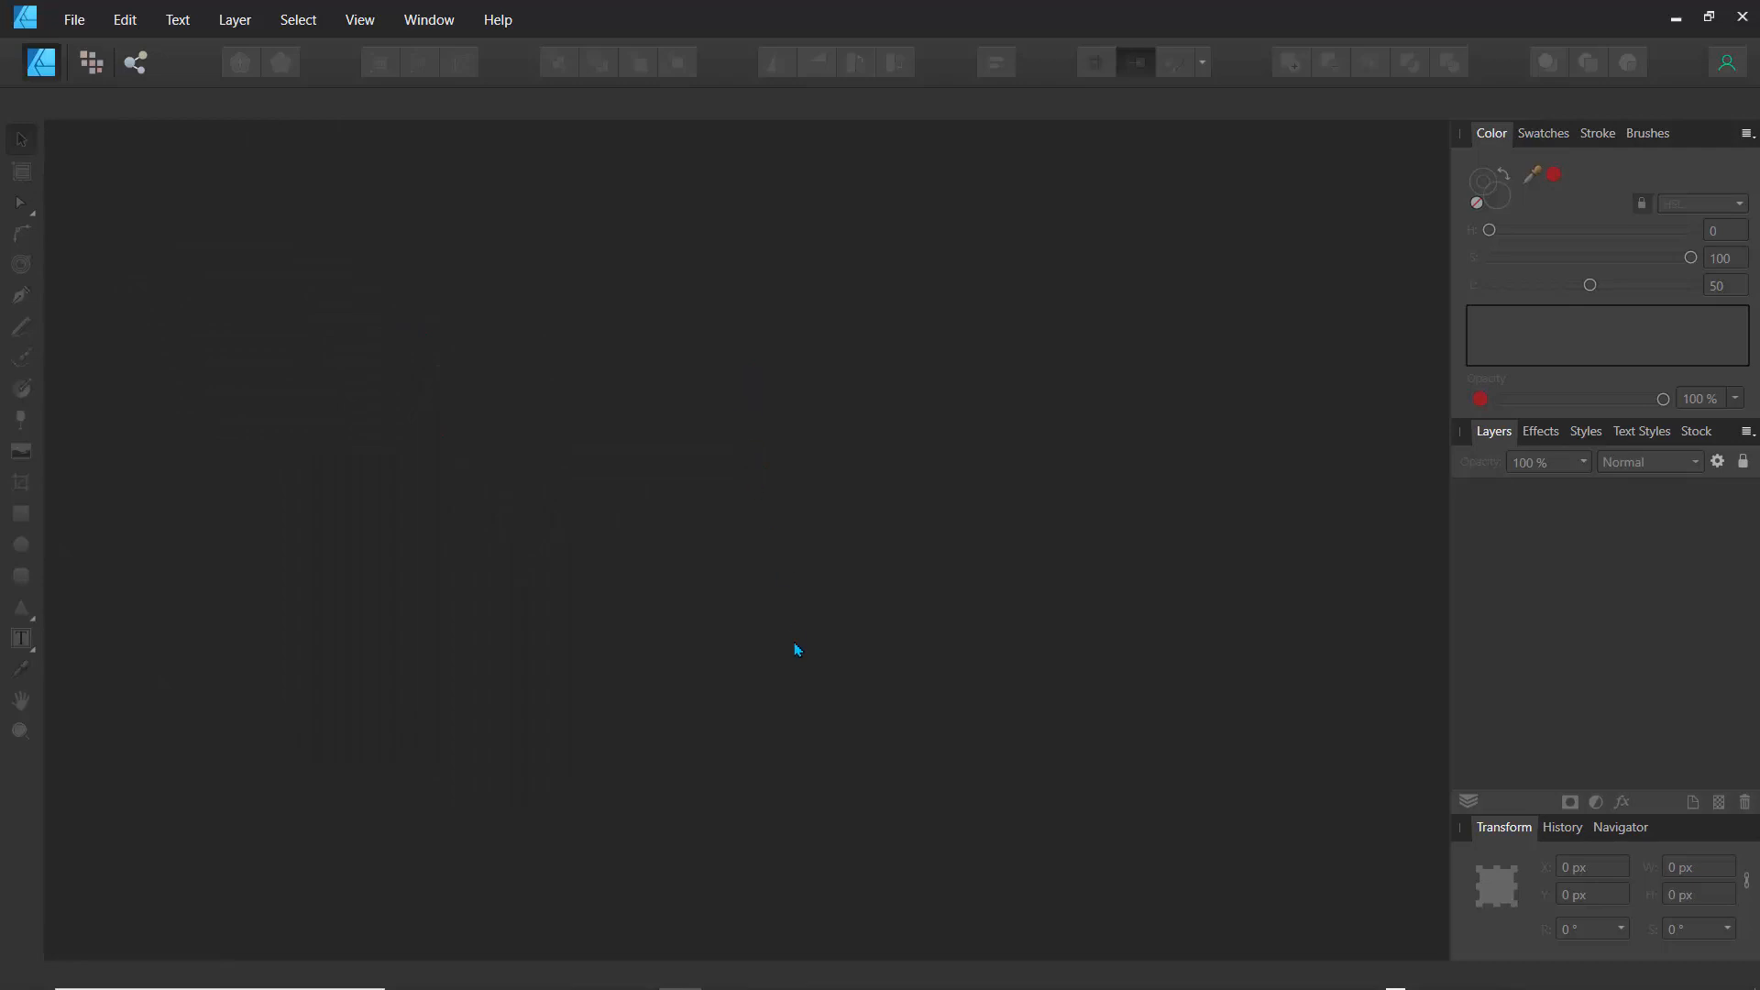
# - Create a new A4 portrait document, 210 × 297 mm at 300 DPI, with the CMYK/8 color format
pyautogui.click(74, 19)
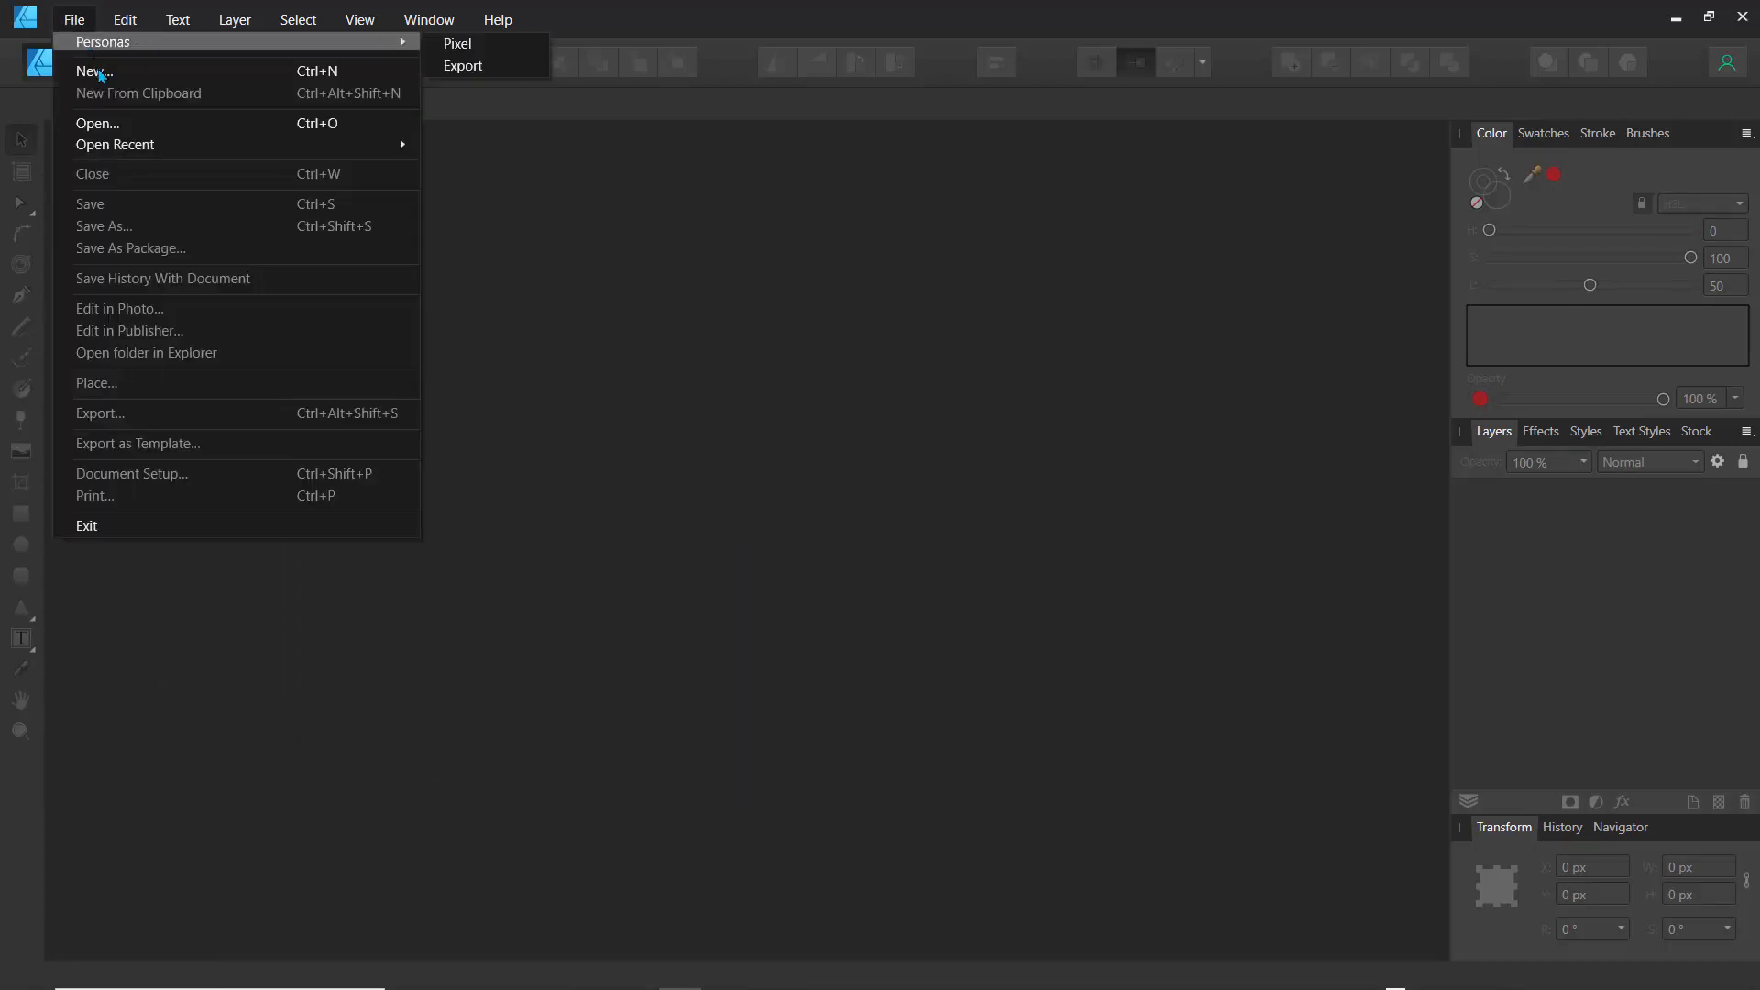
pyautogui.click(97, 71)
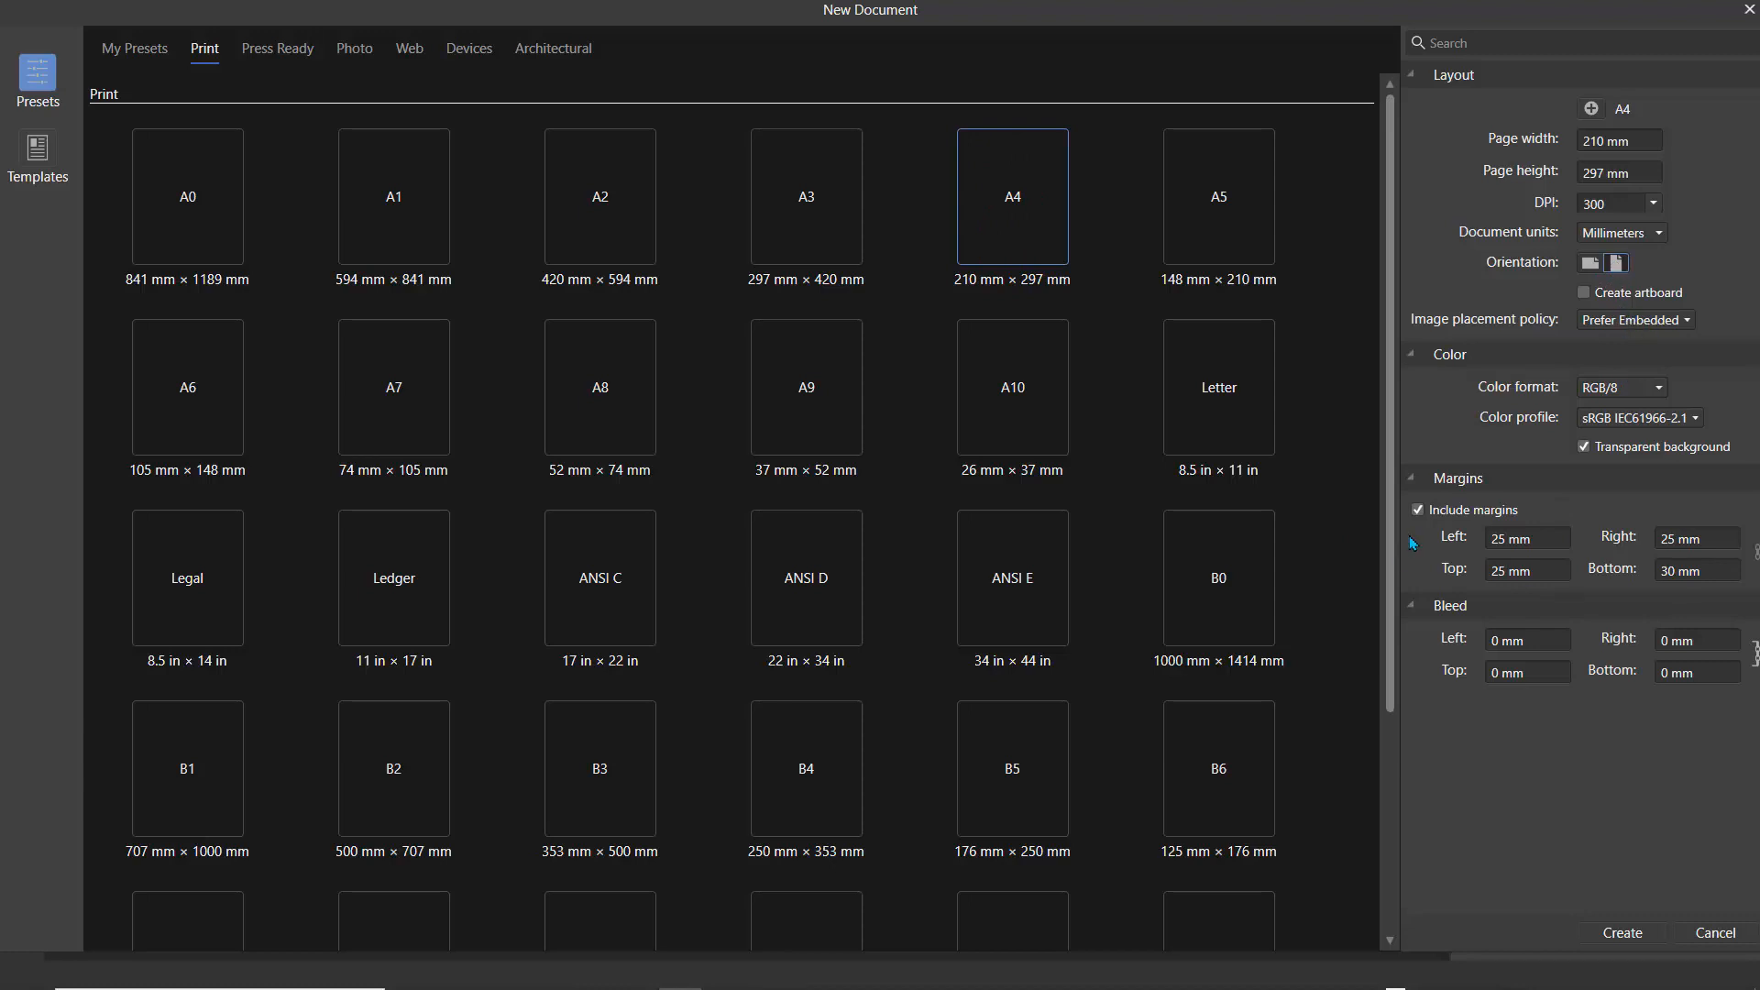
pyautogui.click(1619, 393)
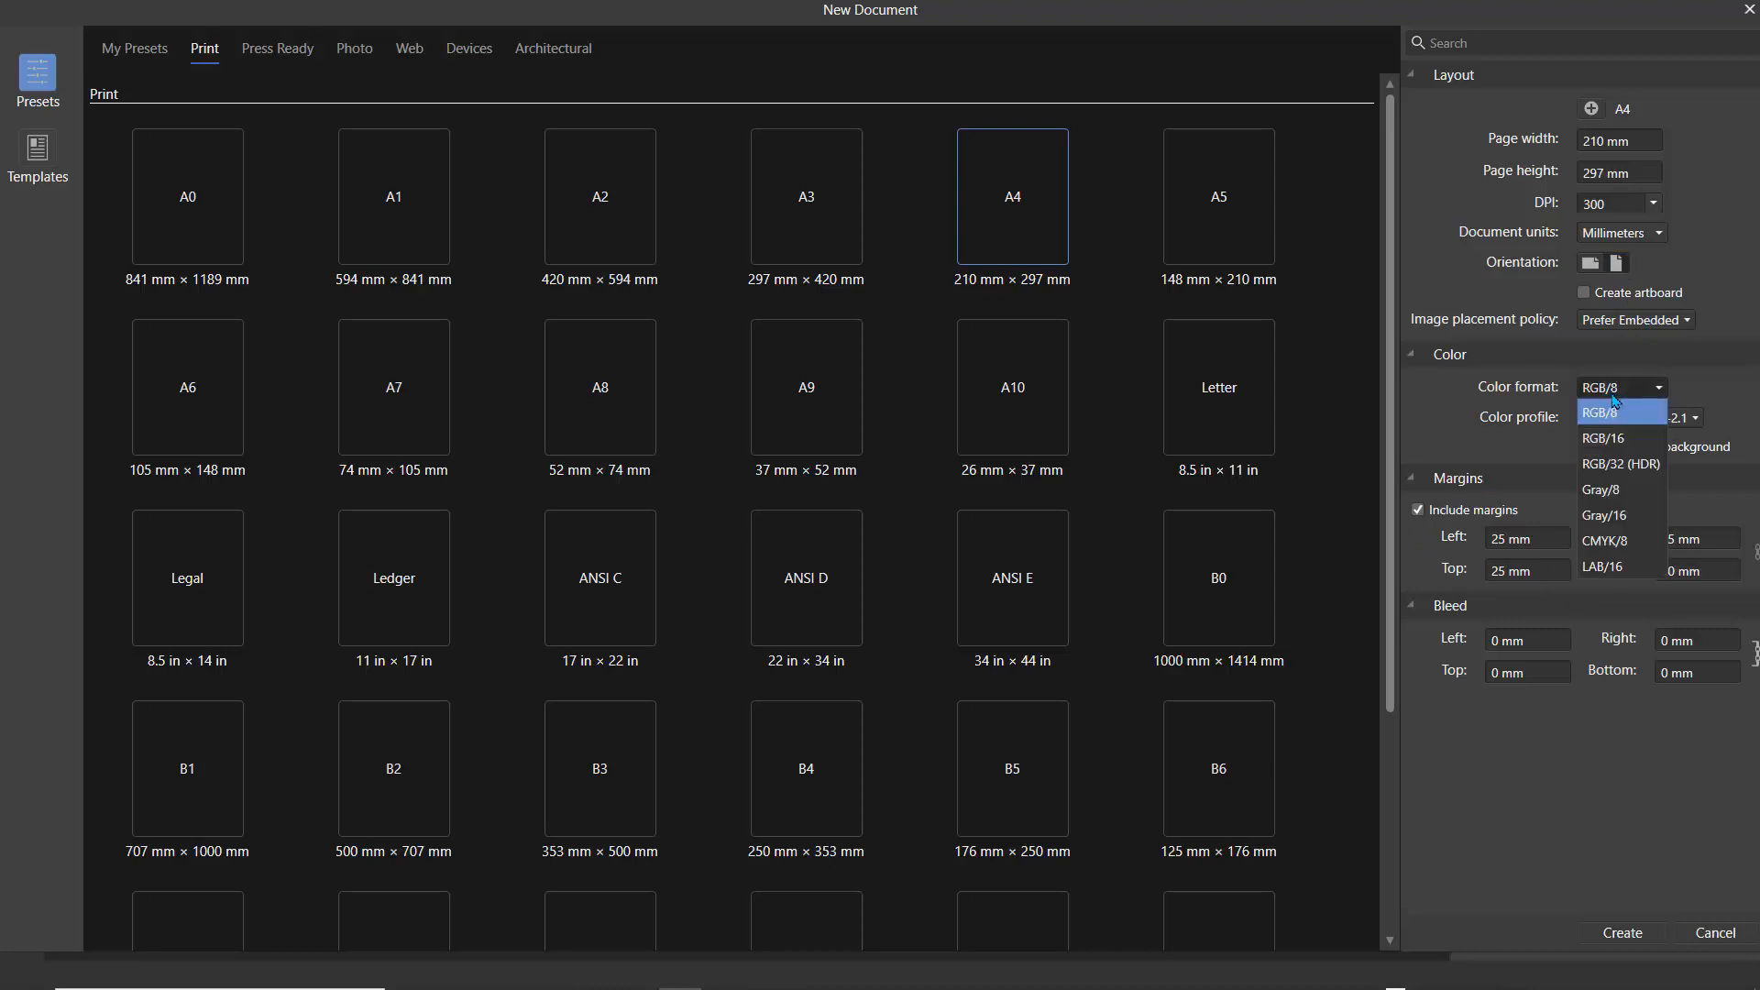
pyautogui.click(1607, 546)
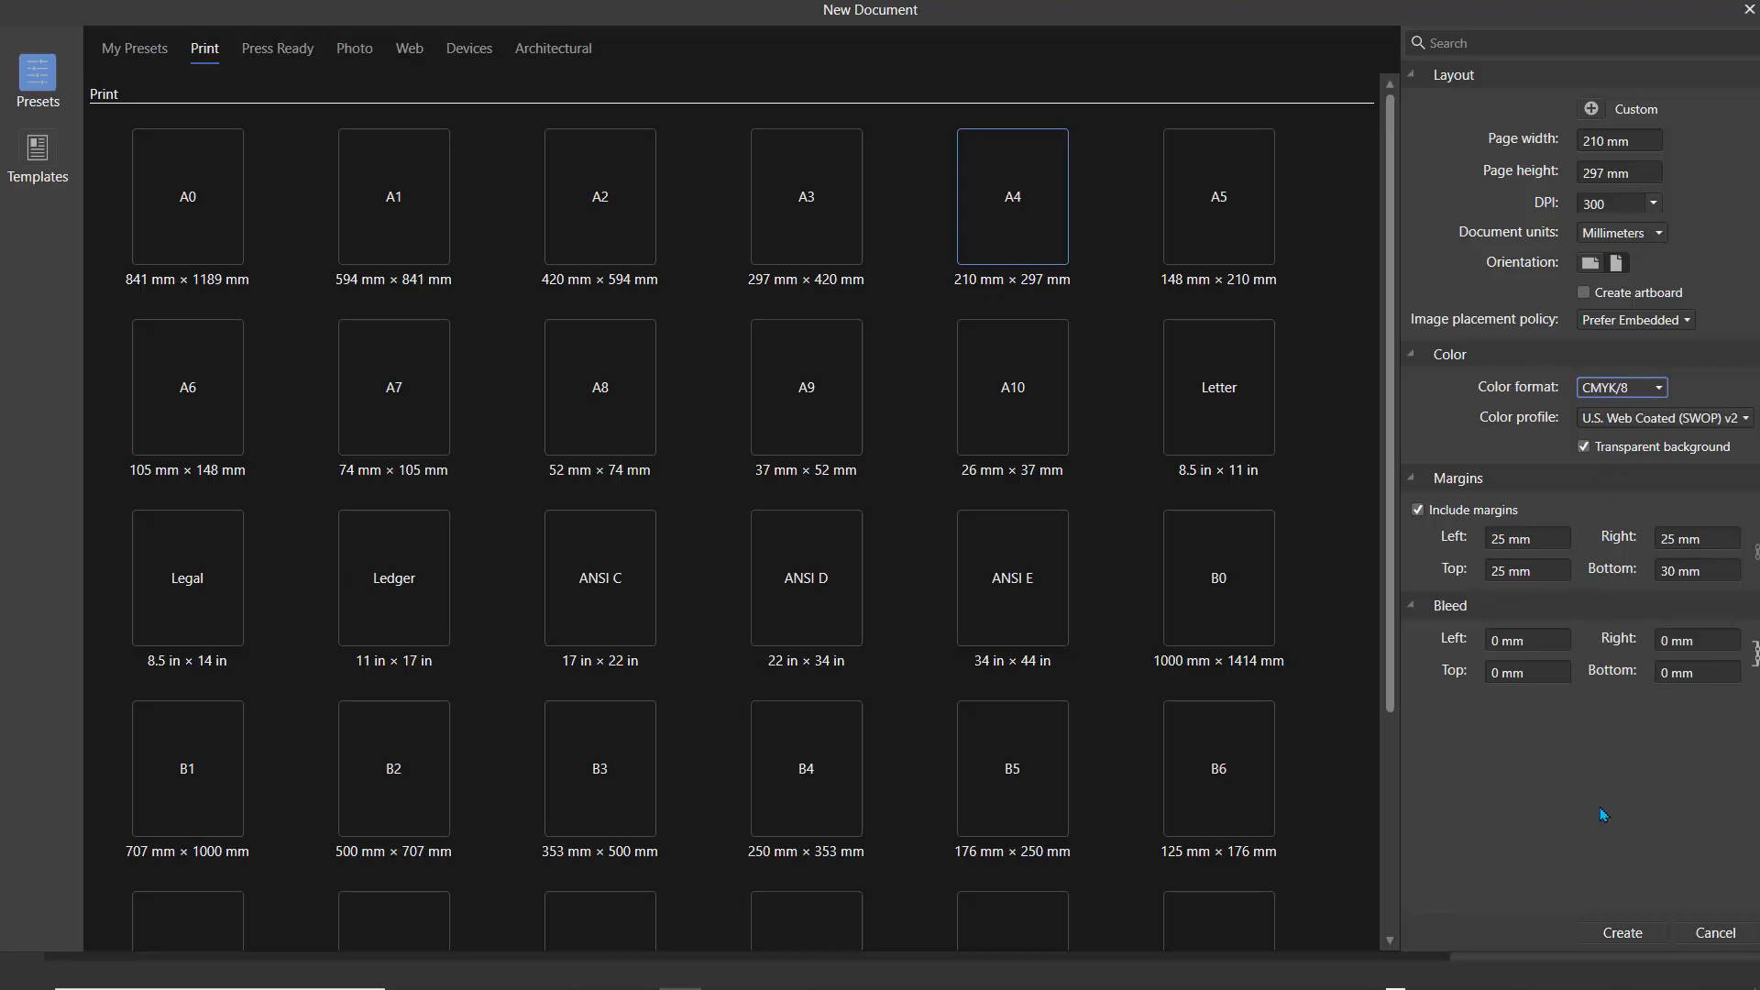
pyautogui.click(1622, 933)
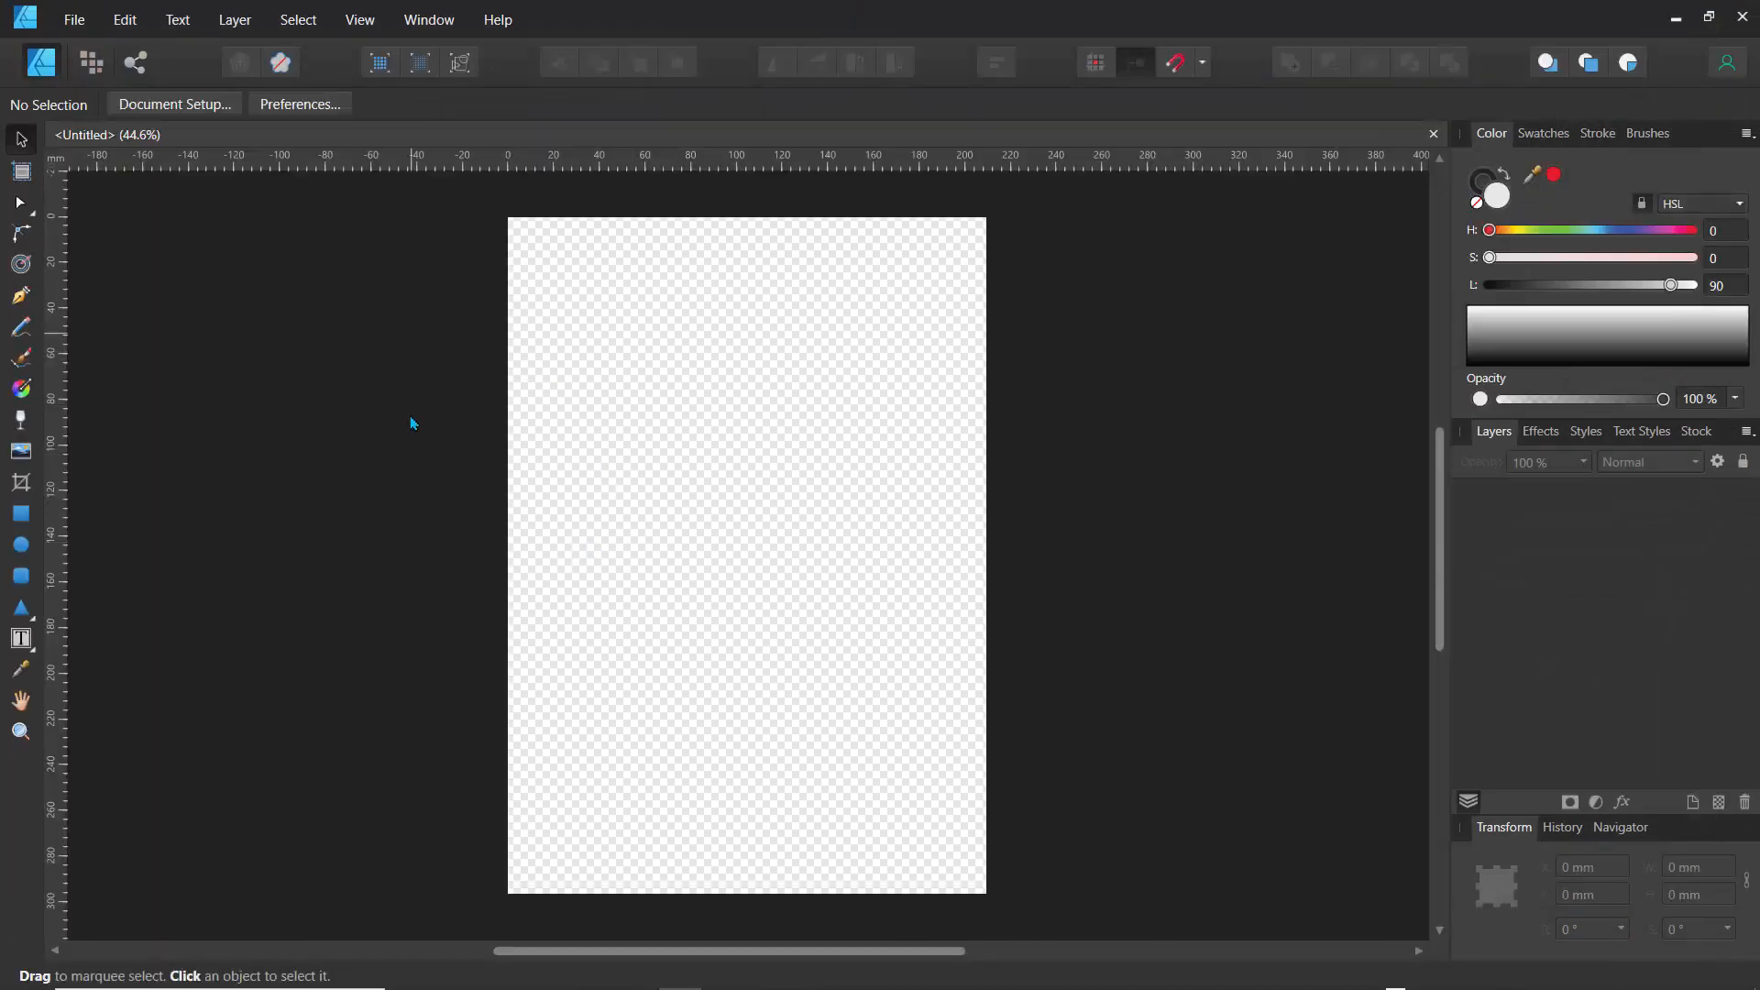
# - Save the document as rita in the Rita folder inside scans on drive D
pyautogui.click(74, 19)
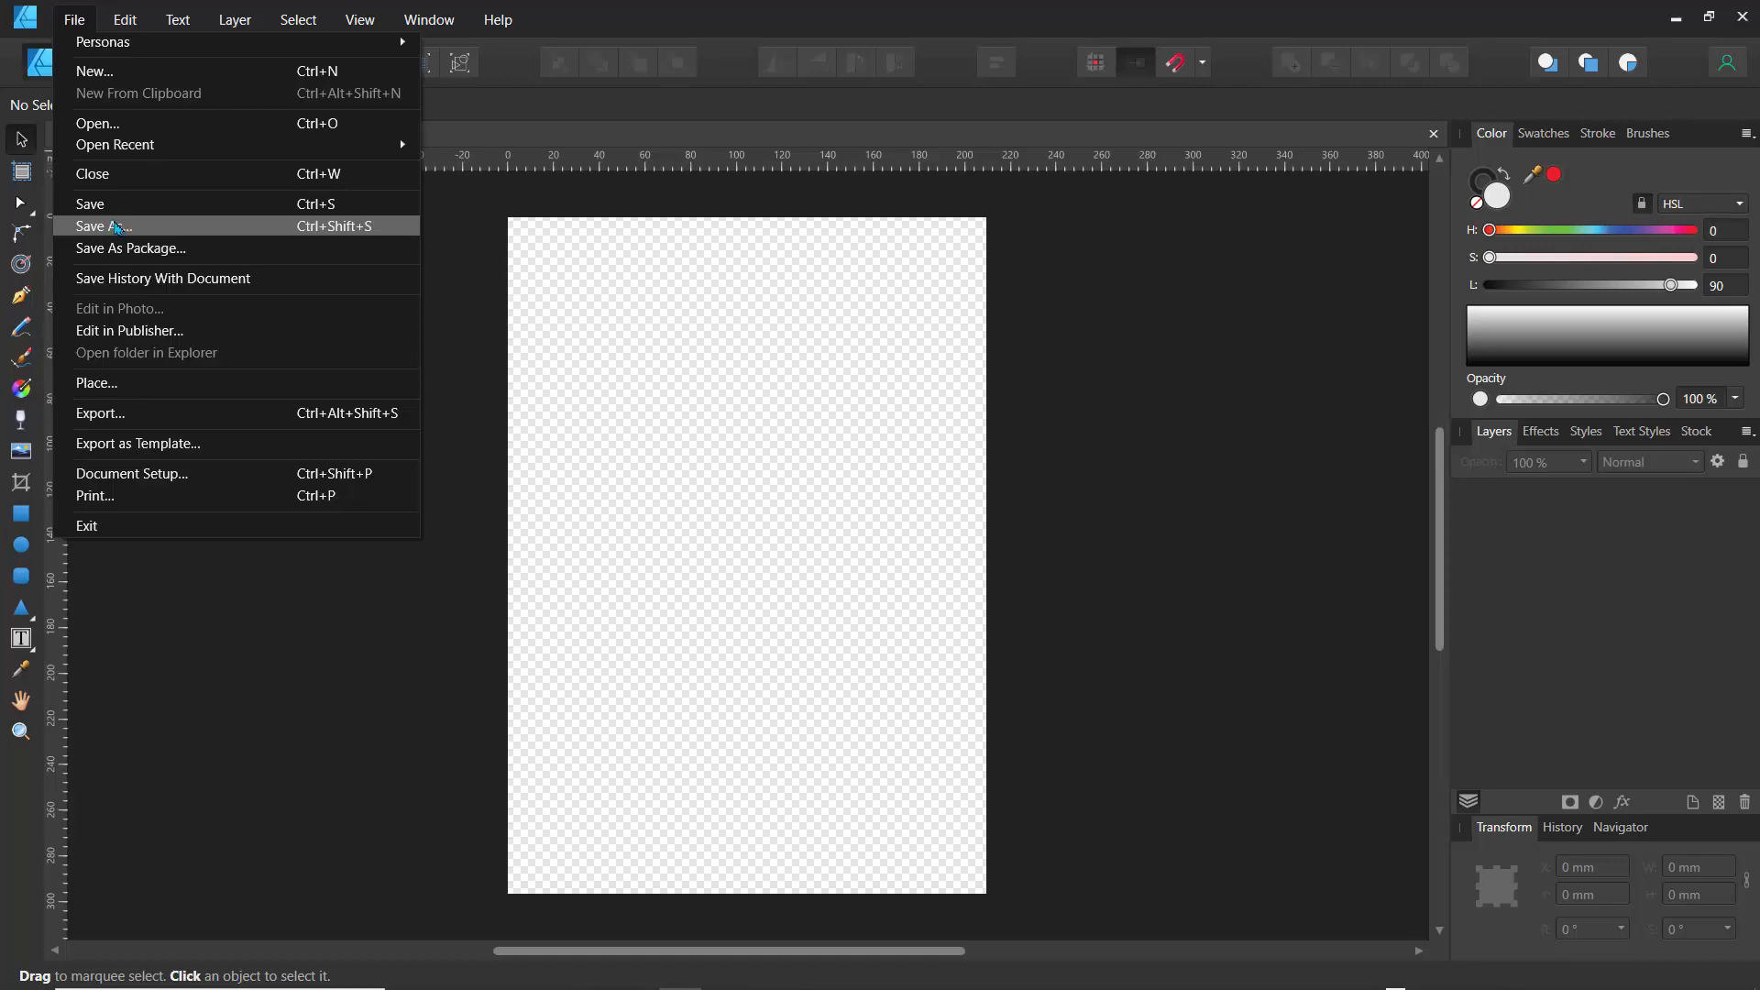
pyautogui.click(116, 212)
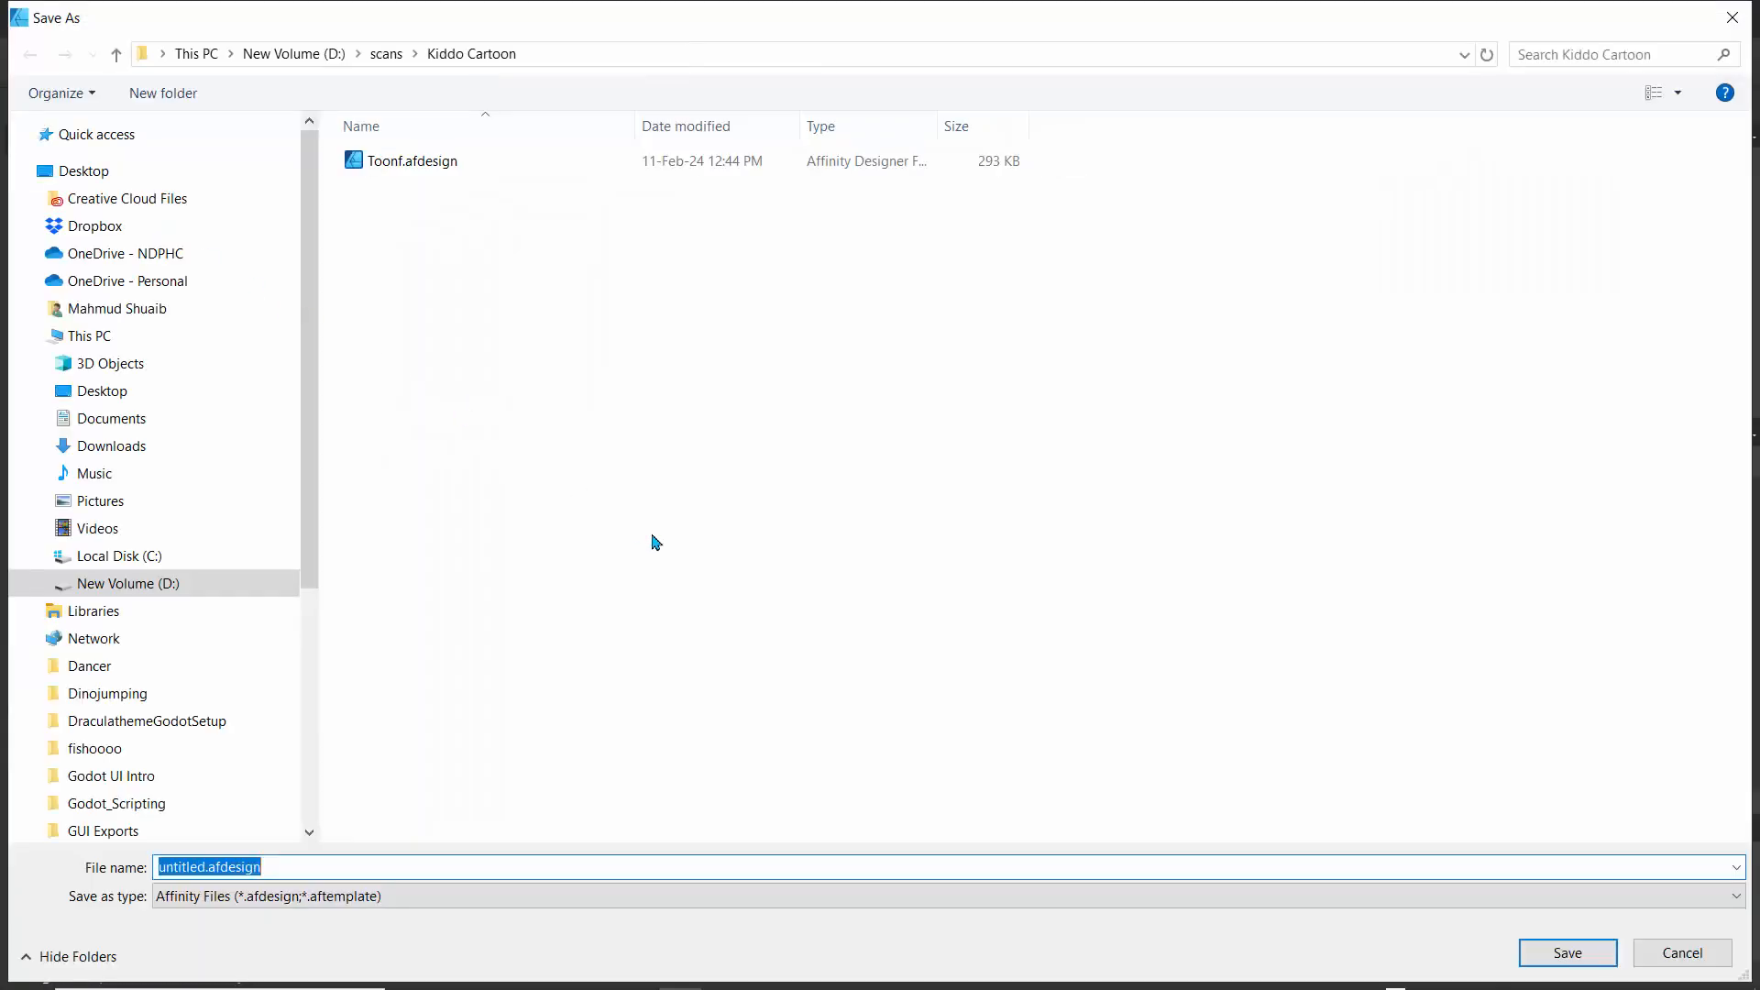
pyautogui.click(387, 55)
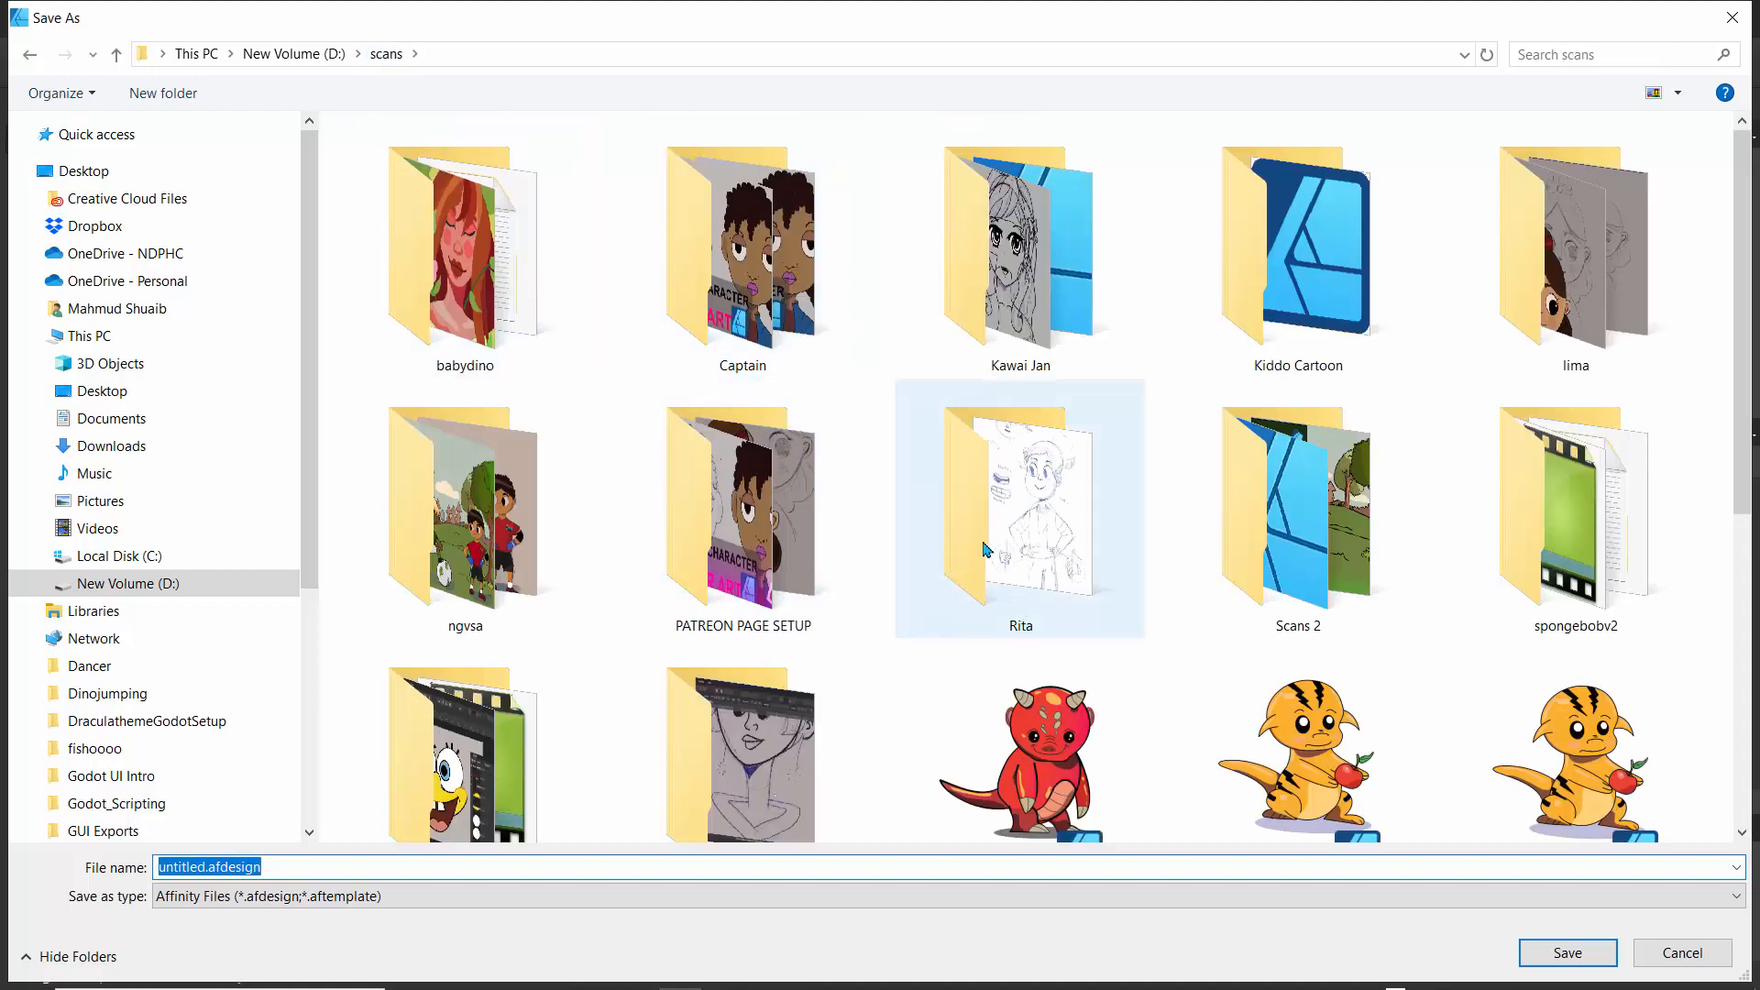
pyautogui.click(1035, 541)
pyautogui.doubleClick(1036, 541)
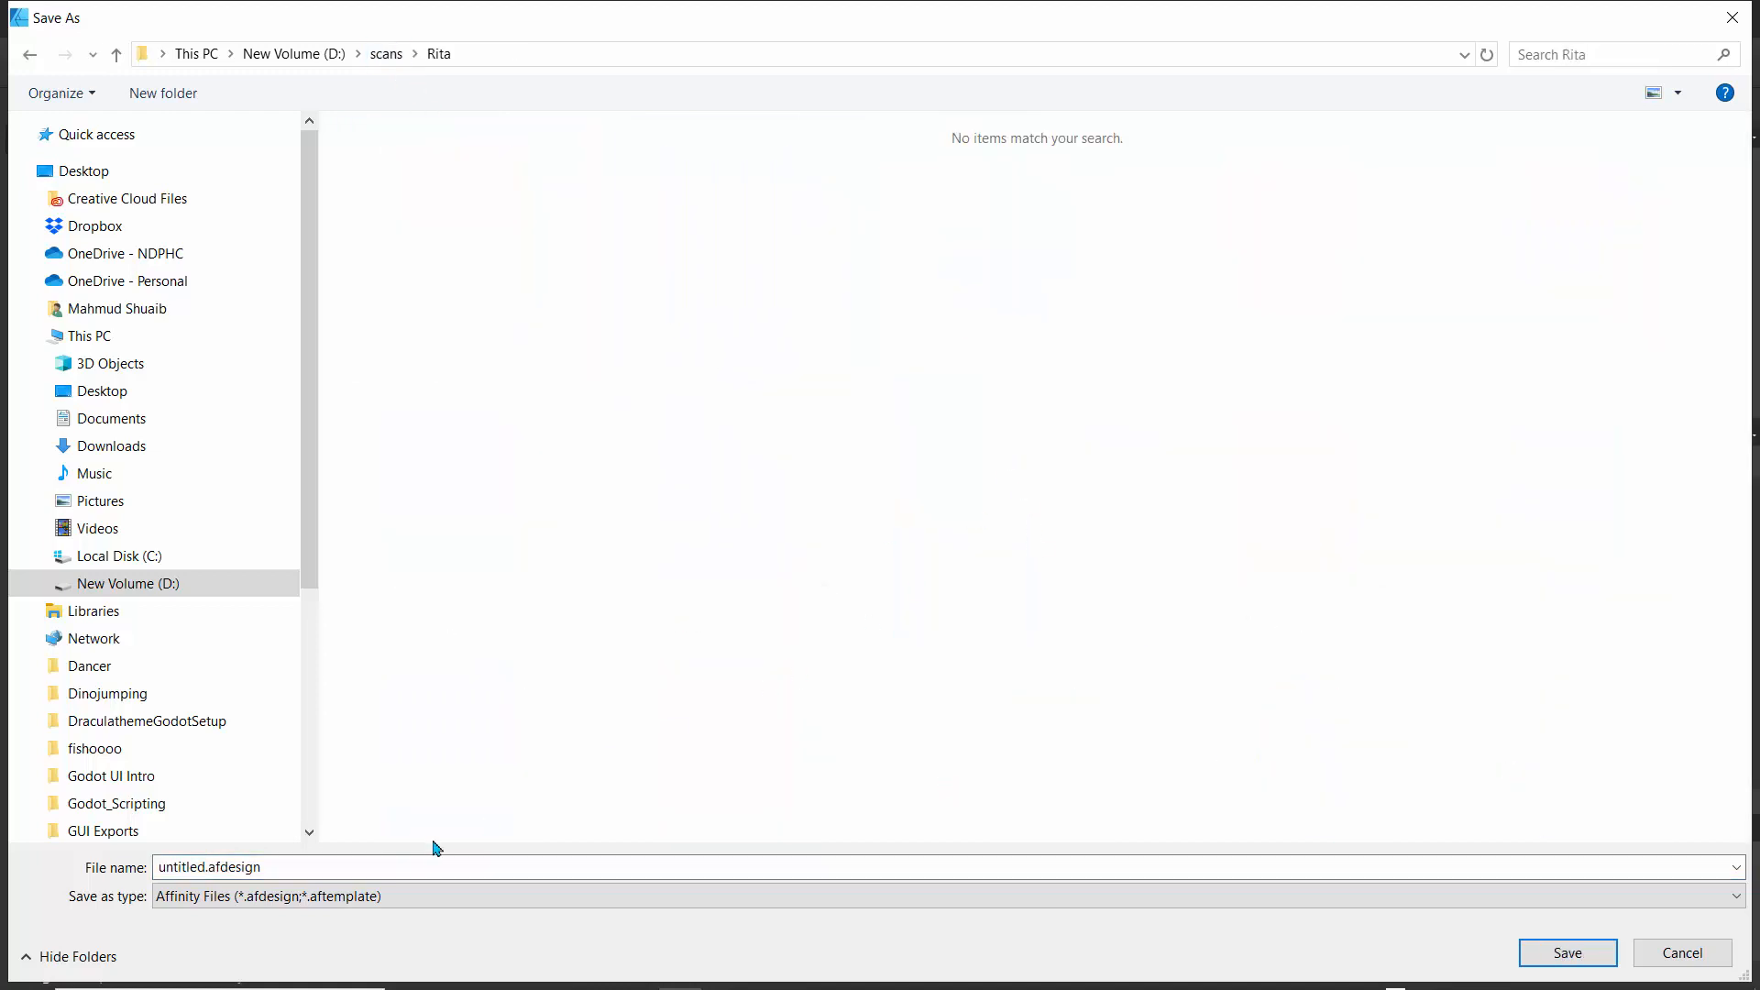
pyautogui.click(414, 864)
pyautogui.write('rita')
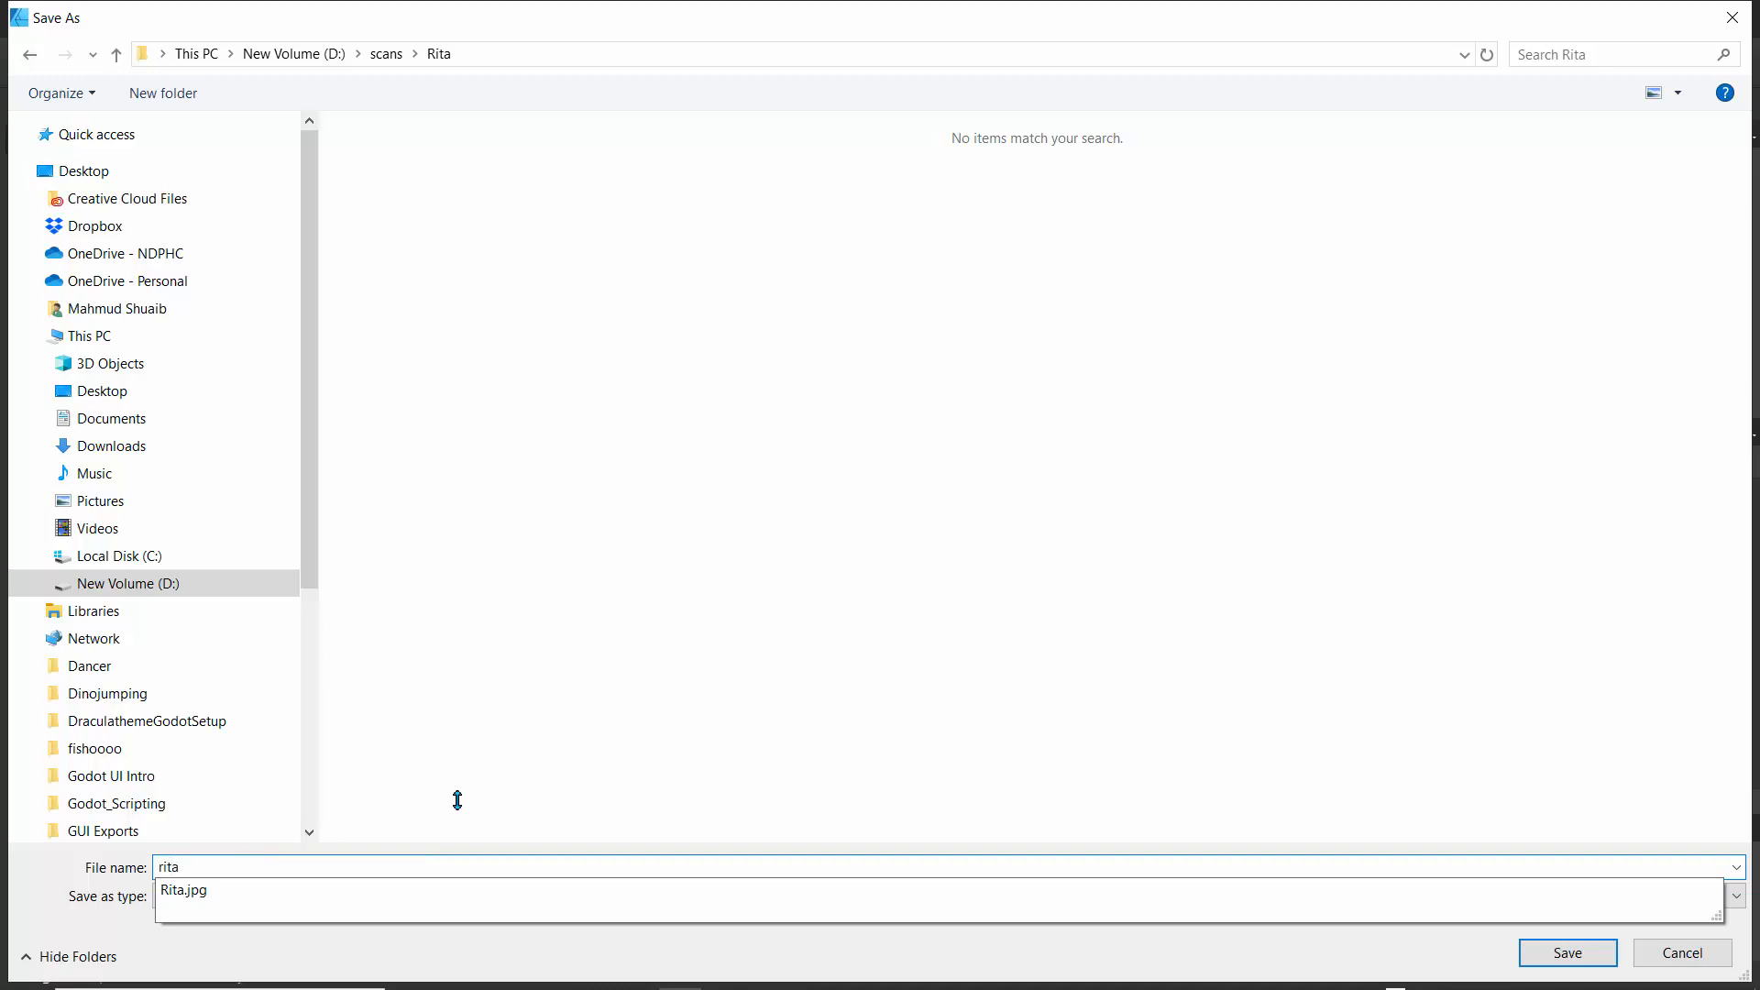
pyautogui.press('Return')
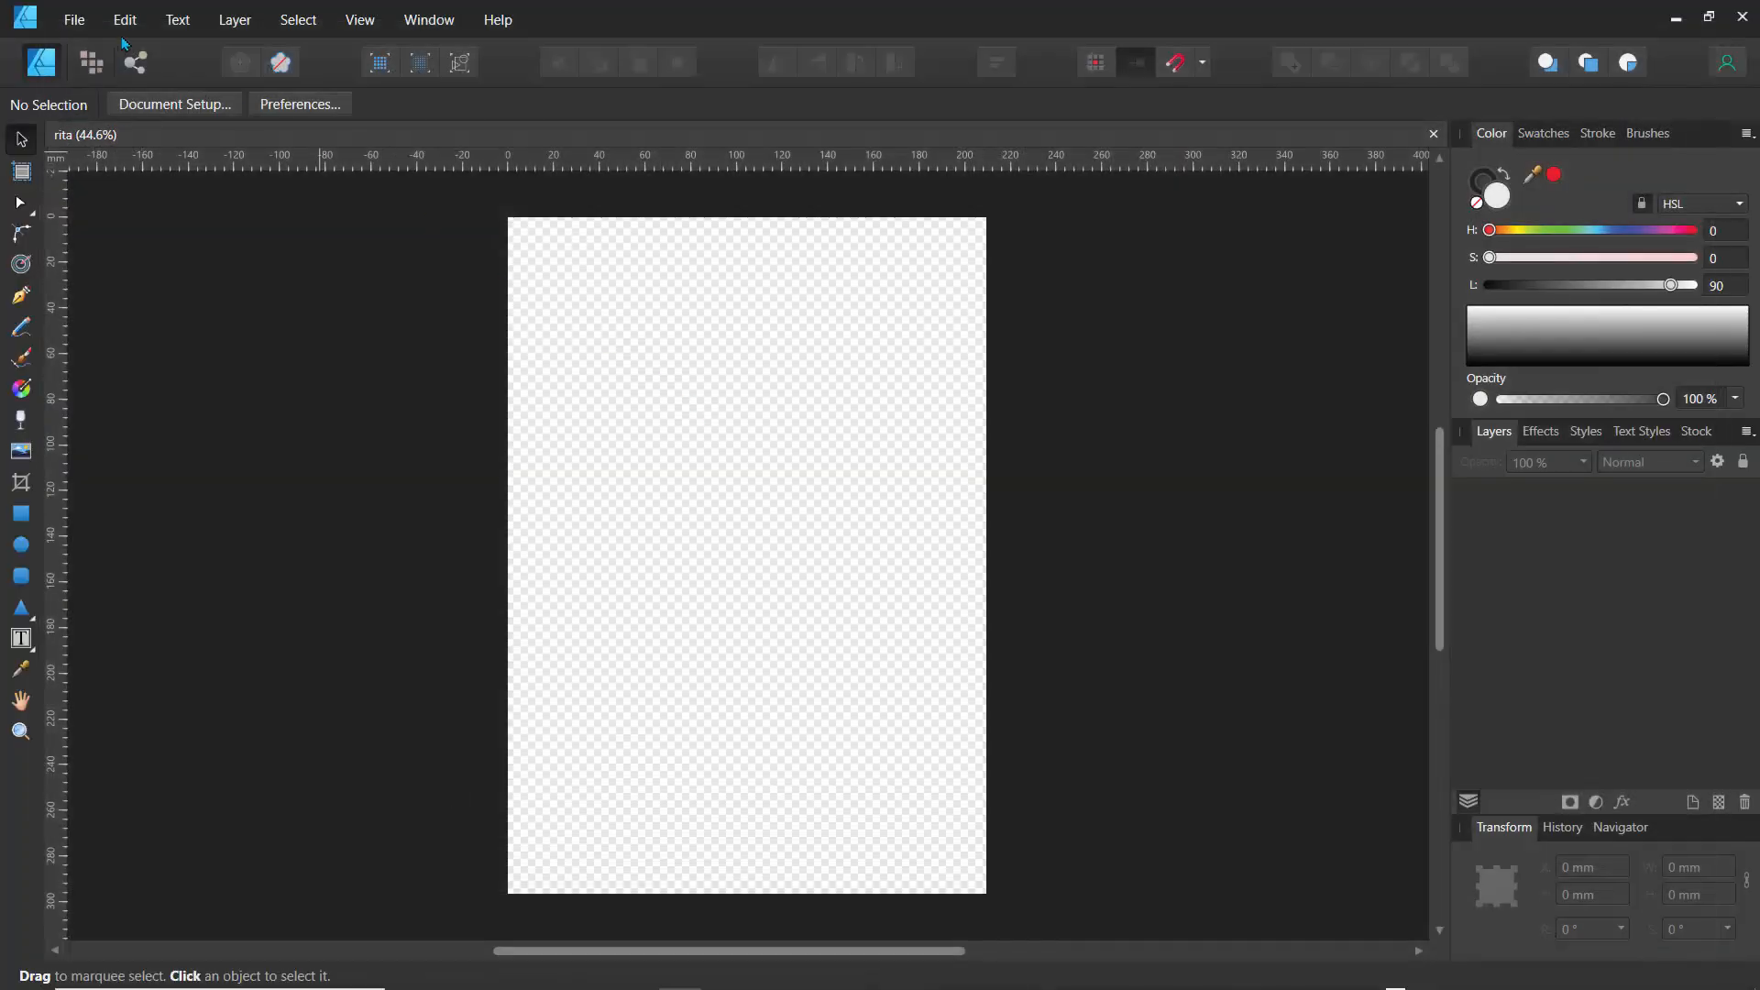
# - Save the document under the new name rita_01_begin in the Rita folder, without replacing the existing rita file
pyautogui.click(74, 20)
pyautogui.click(102, 225)
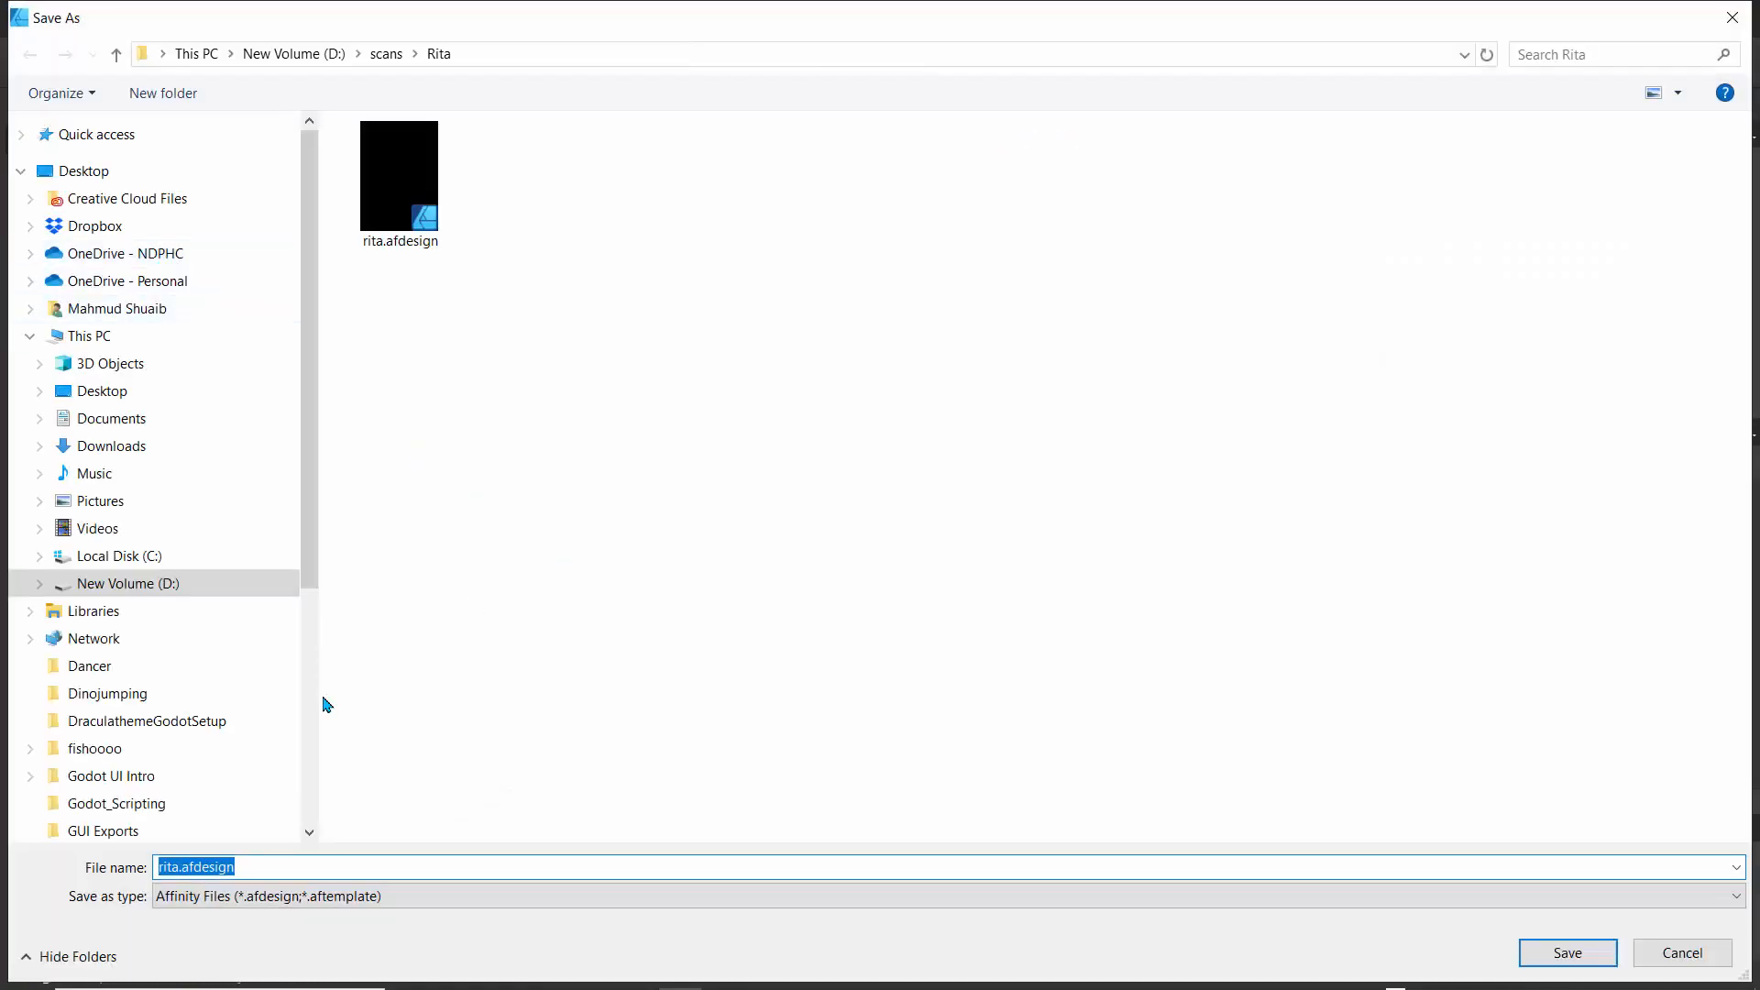
pyautogui.click(178, 868)
pyautogui.press('Return')
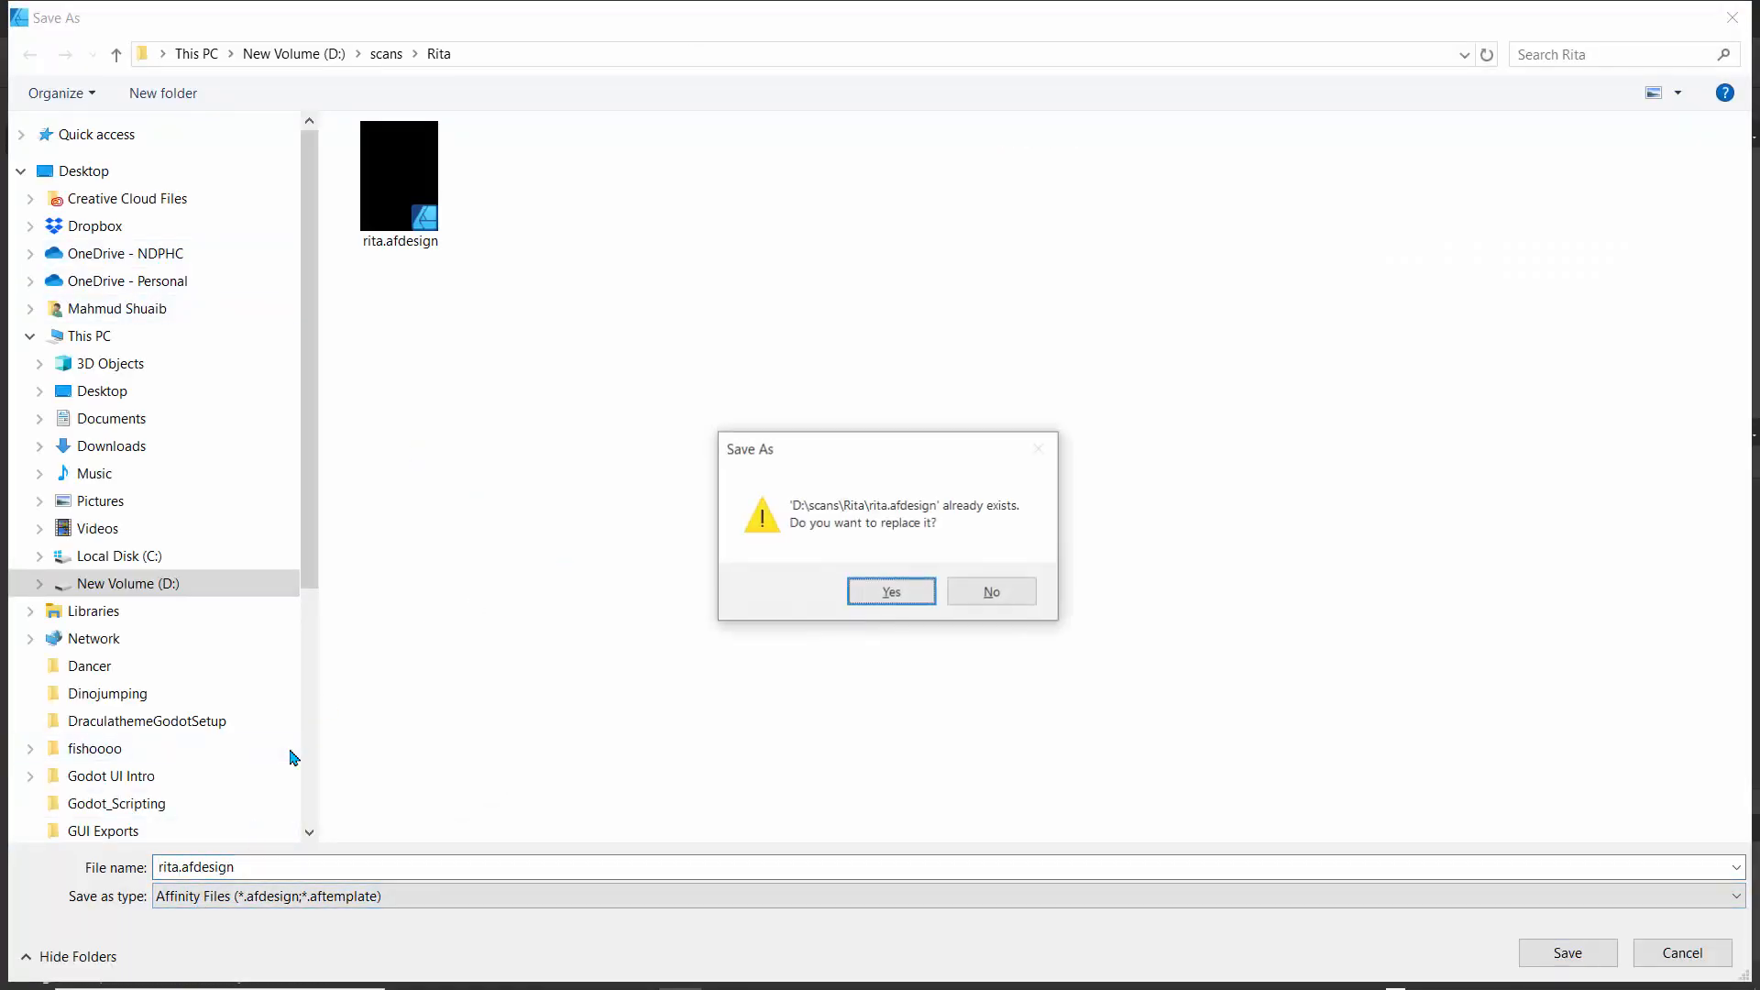
pyautogui.click(972, 595)
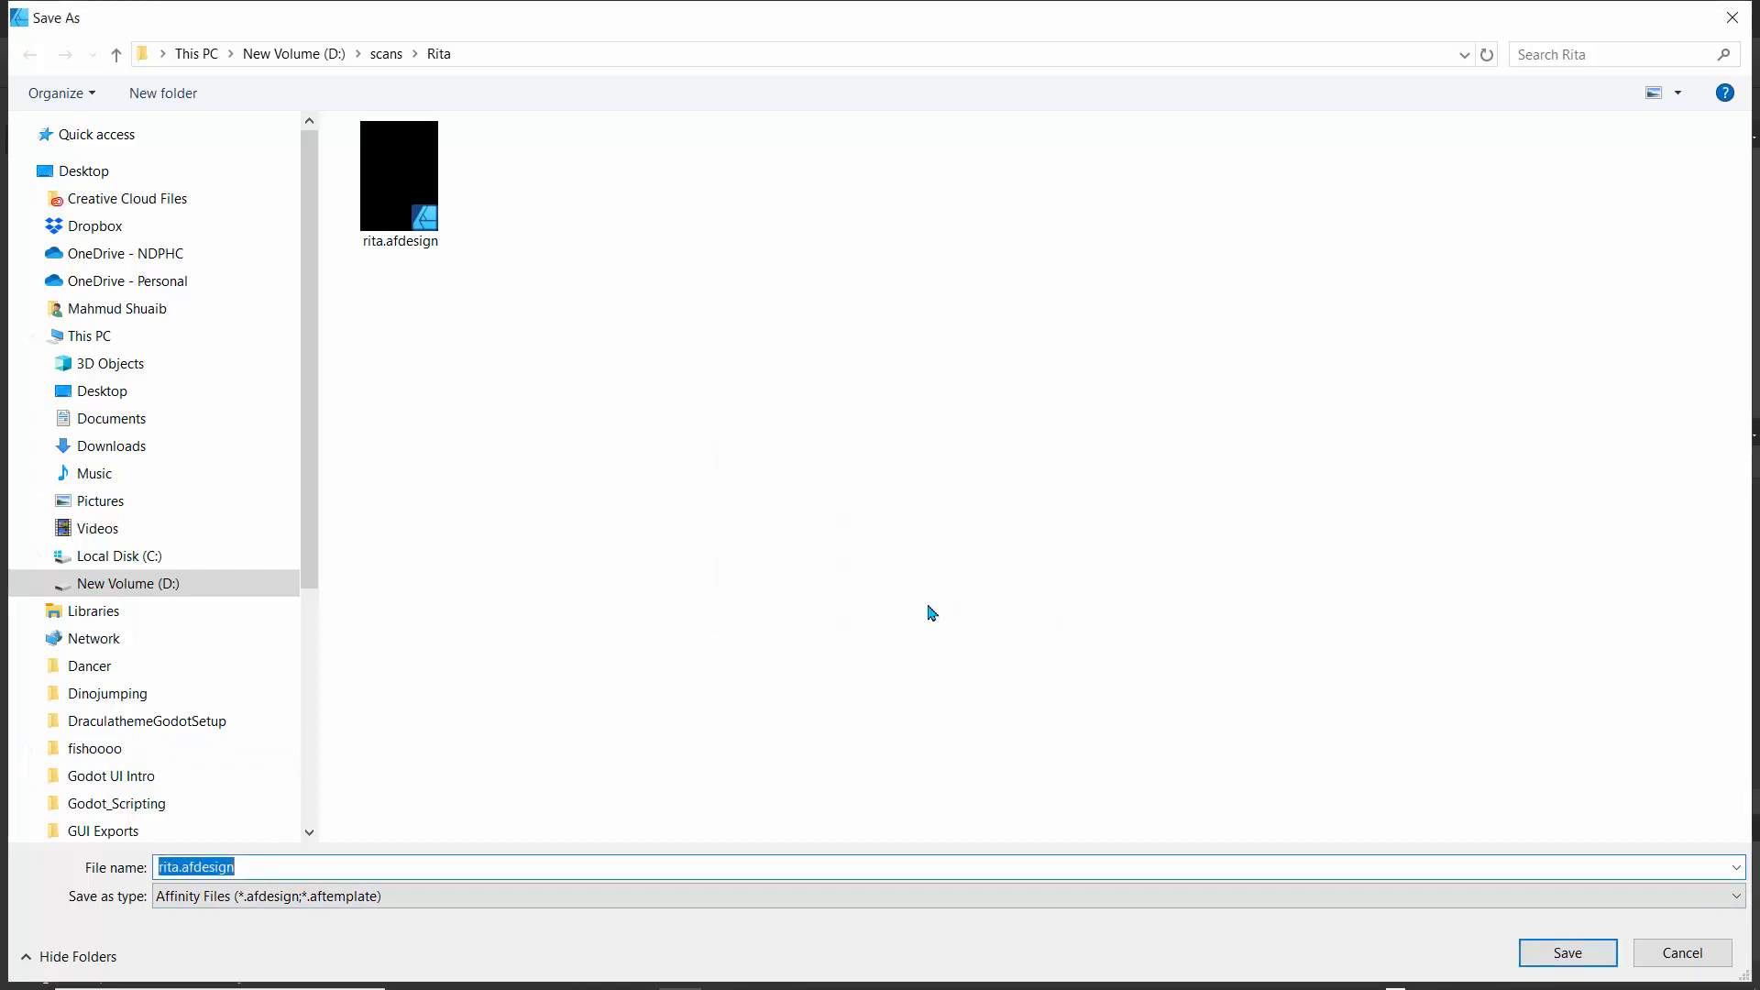
pyautogui.click(178, 867)
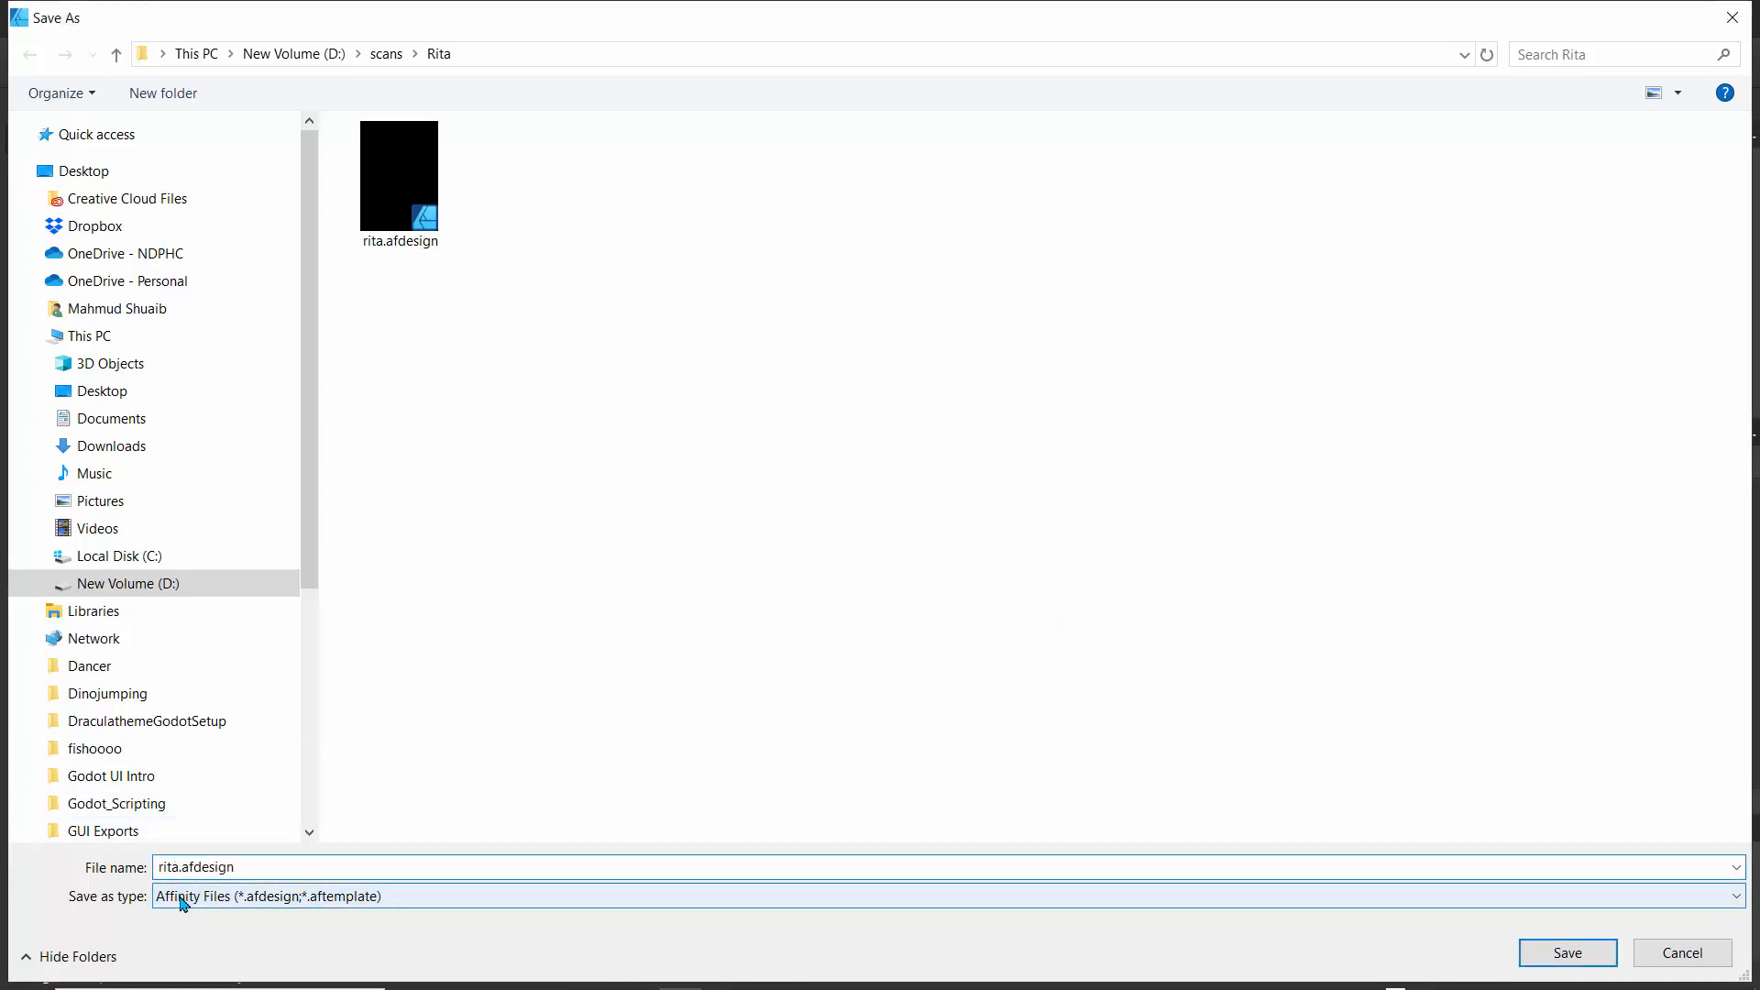
pyautogui.write('_.')
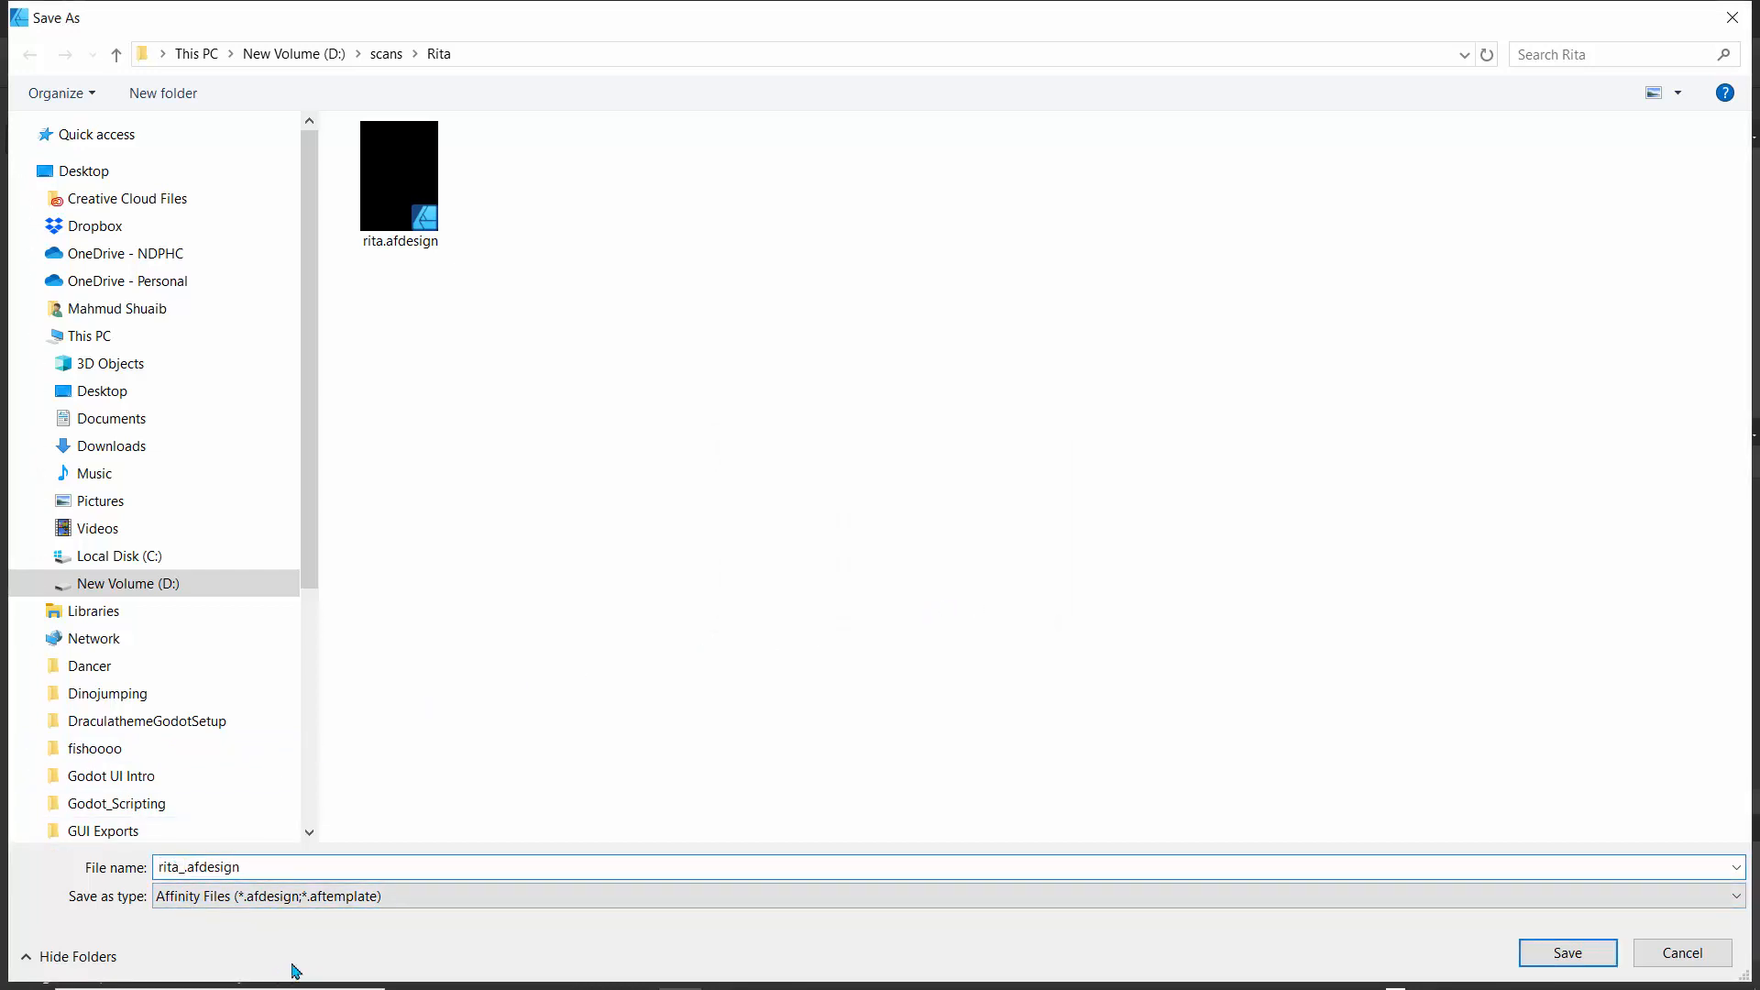
pyautogui.write('01_begin')
pyautogui.press('Return')
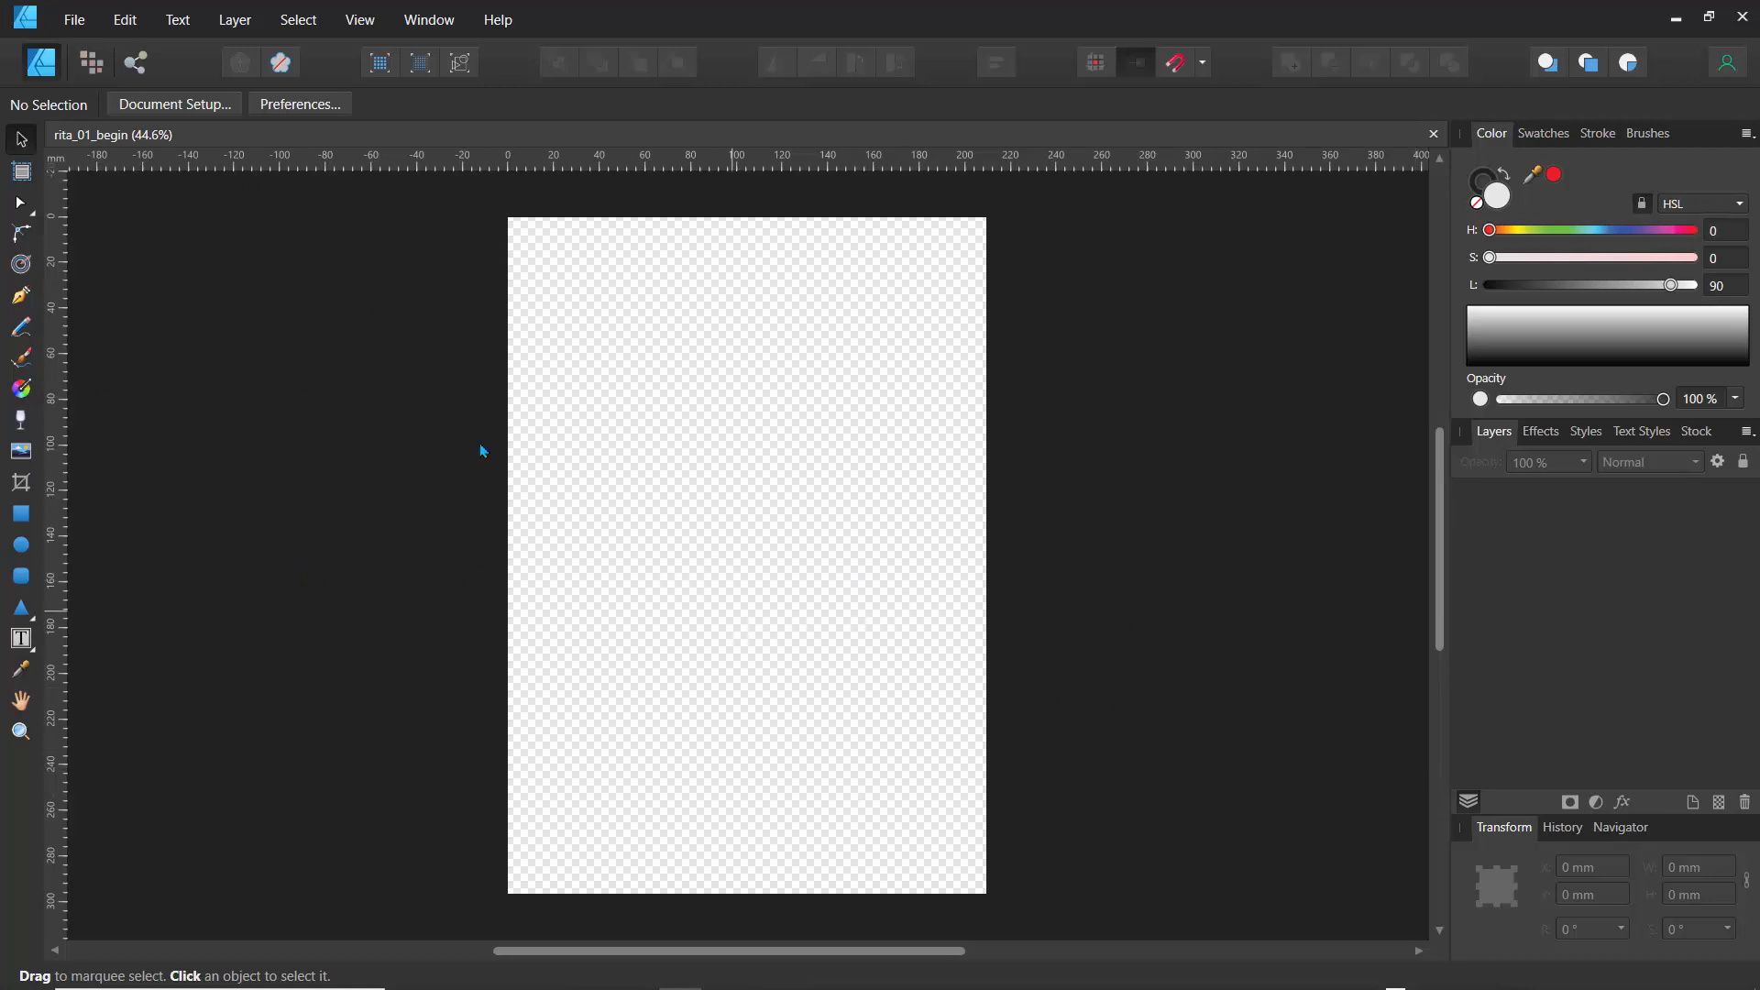
# - Place the scanned sketch Rita.jpg from the Rita folder into the document at its default size
pyautogui.click(75, 29)
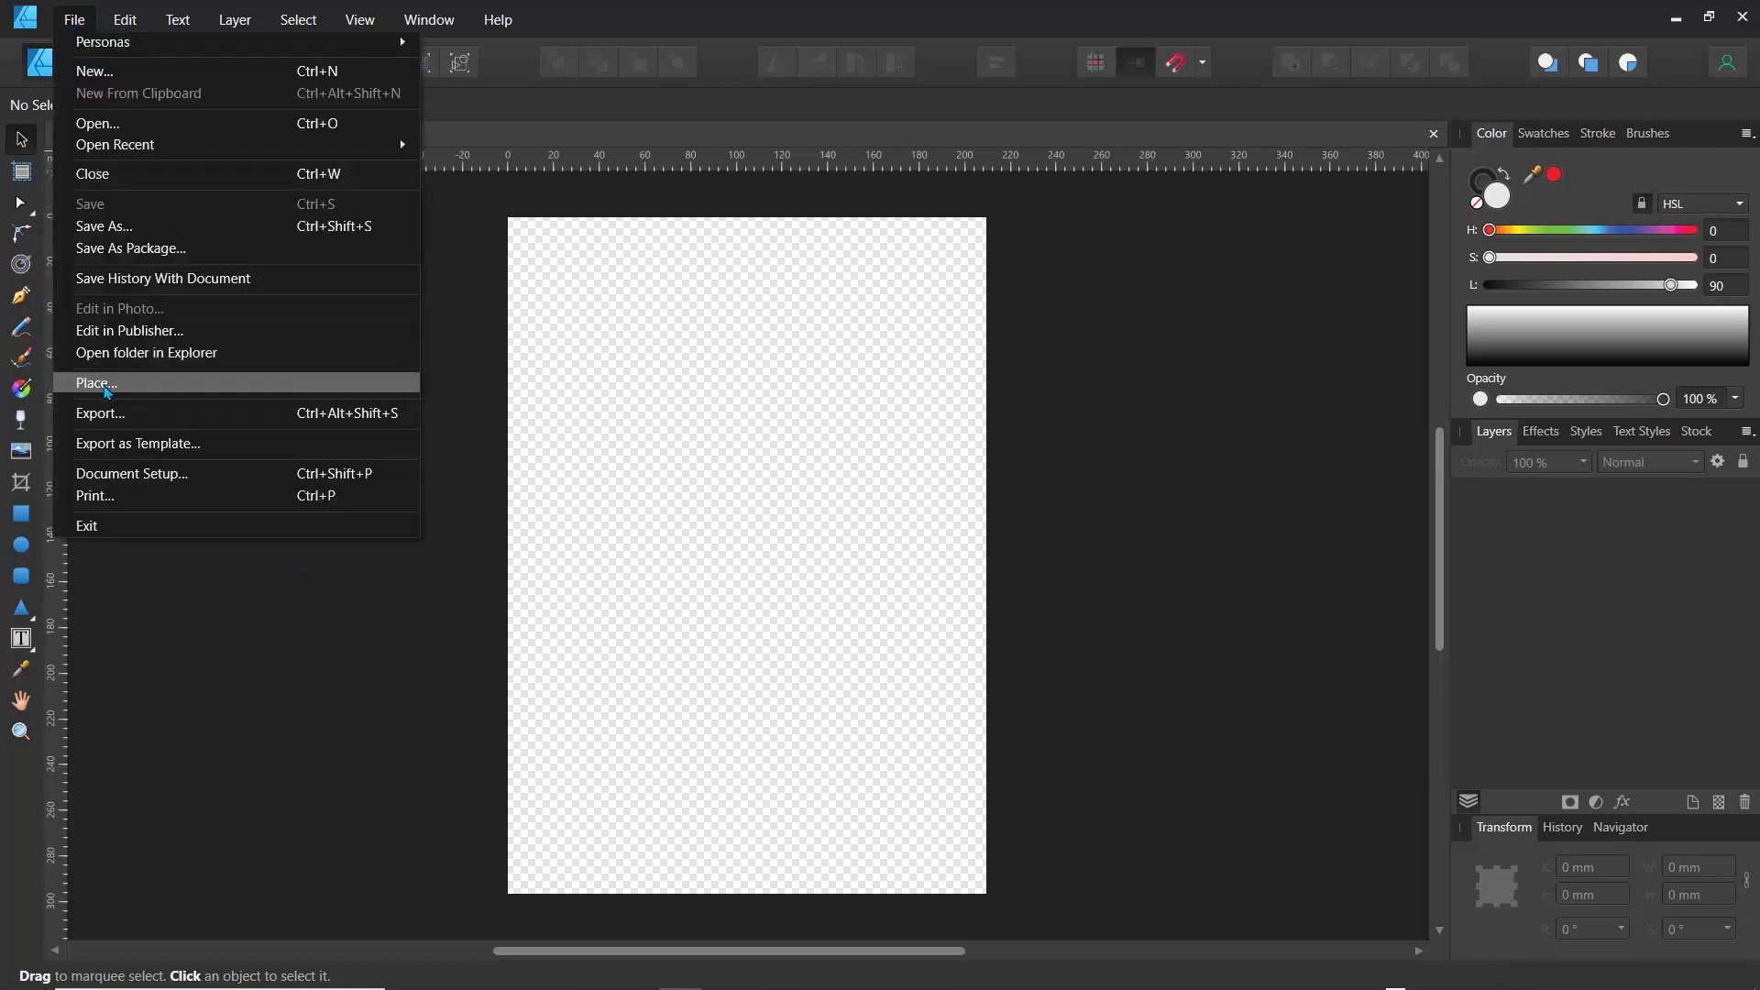
pyautogui.click(97, 383)
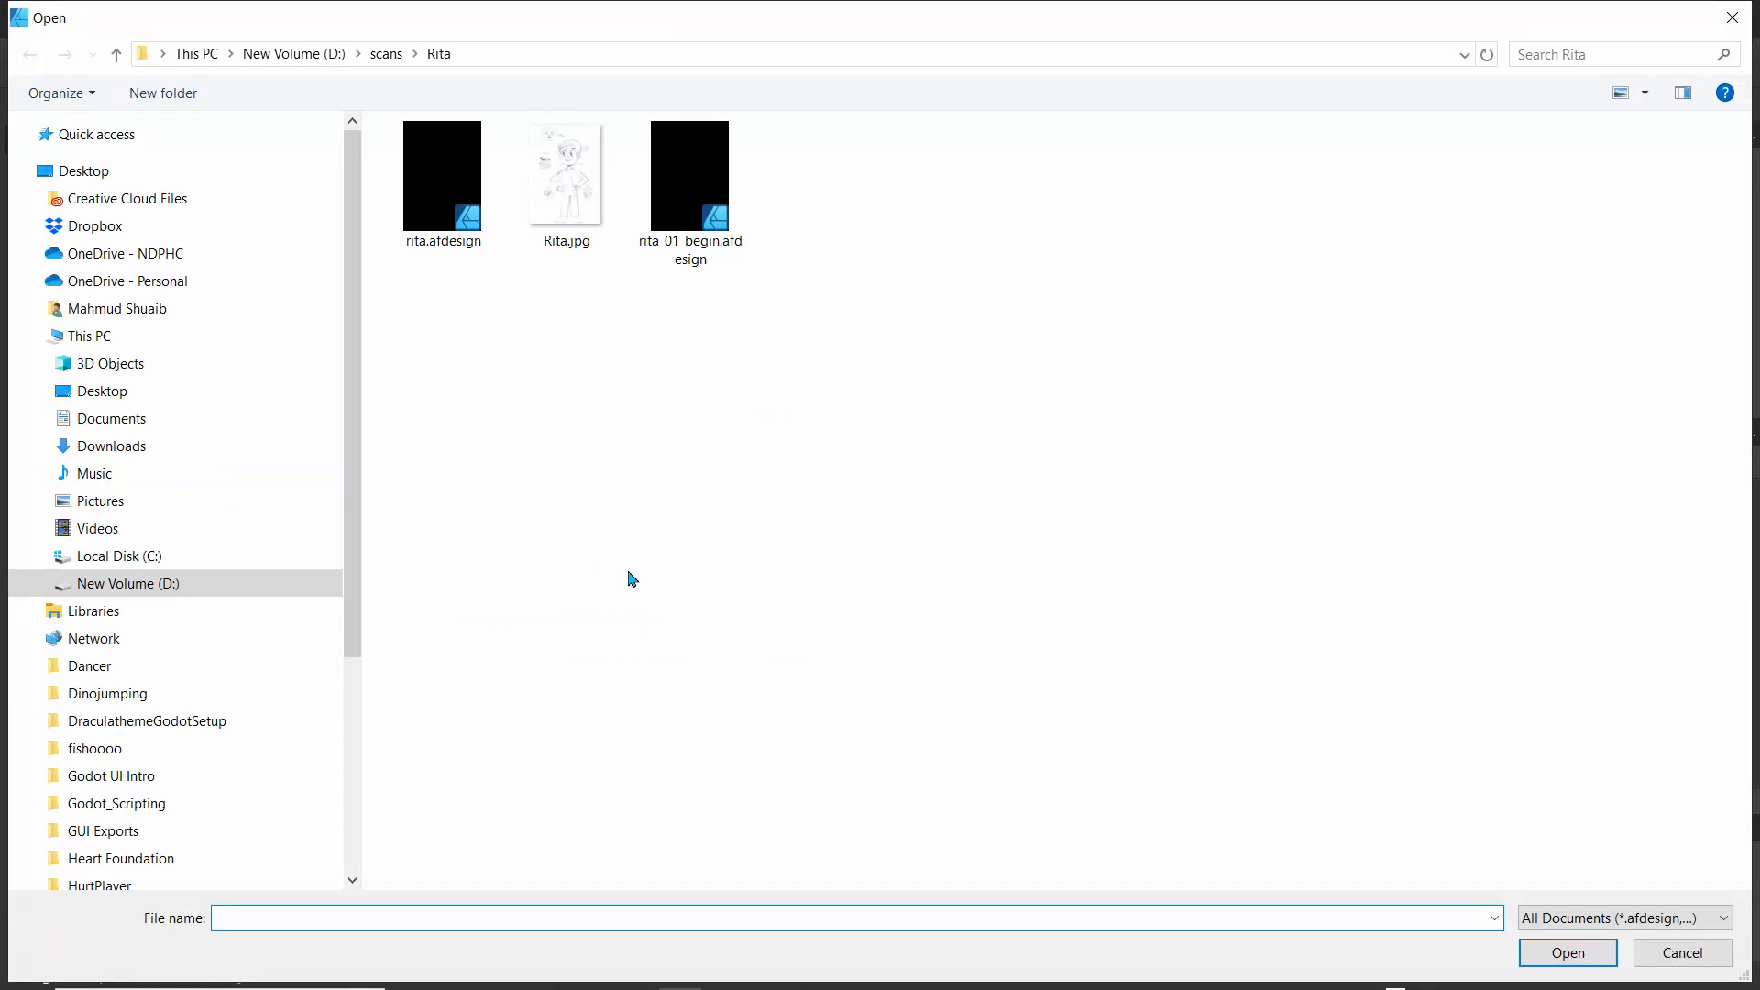
pyautogui.click(577, 195)
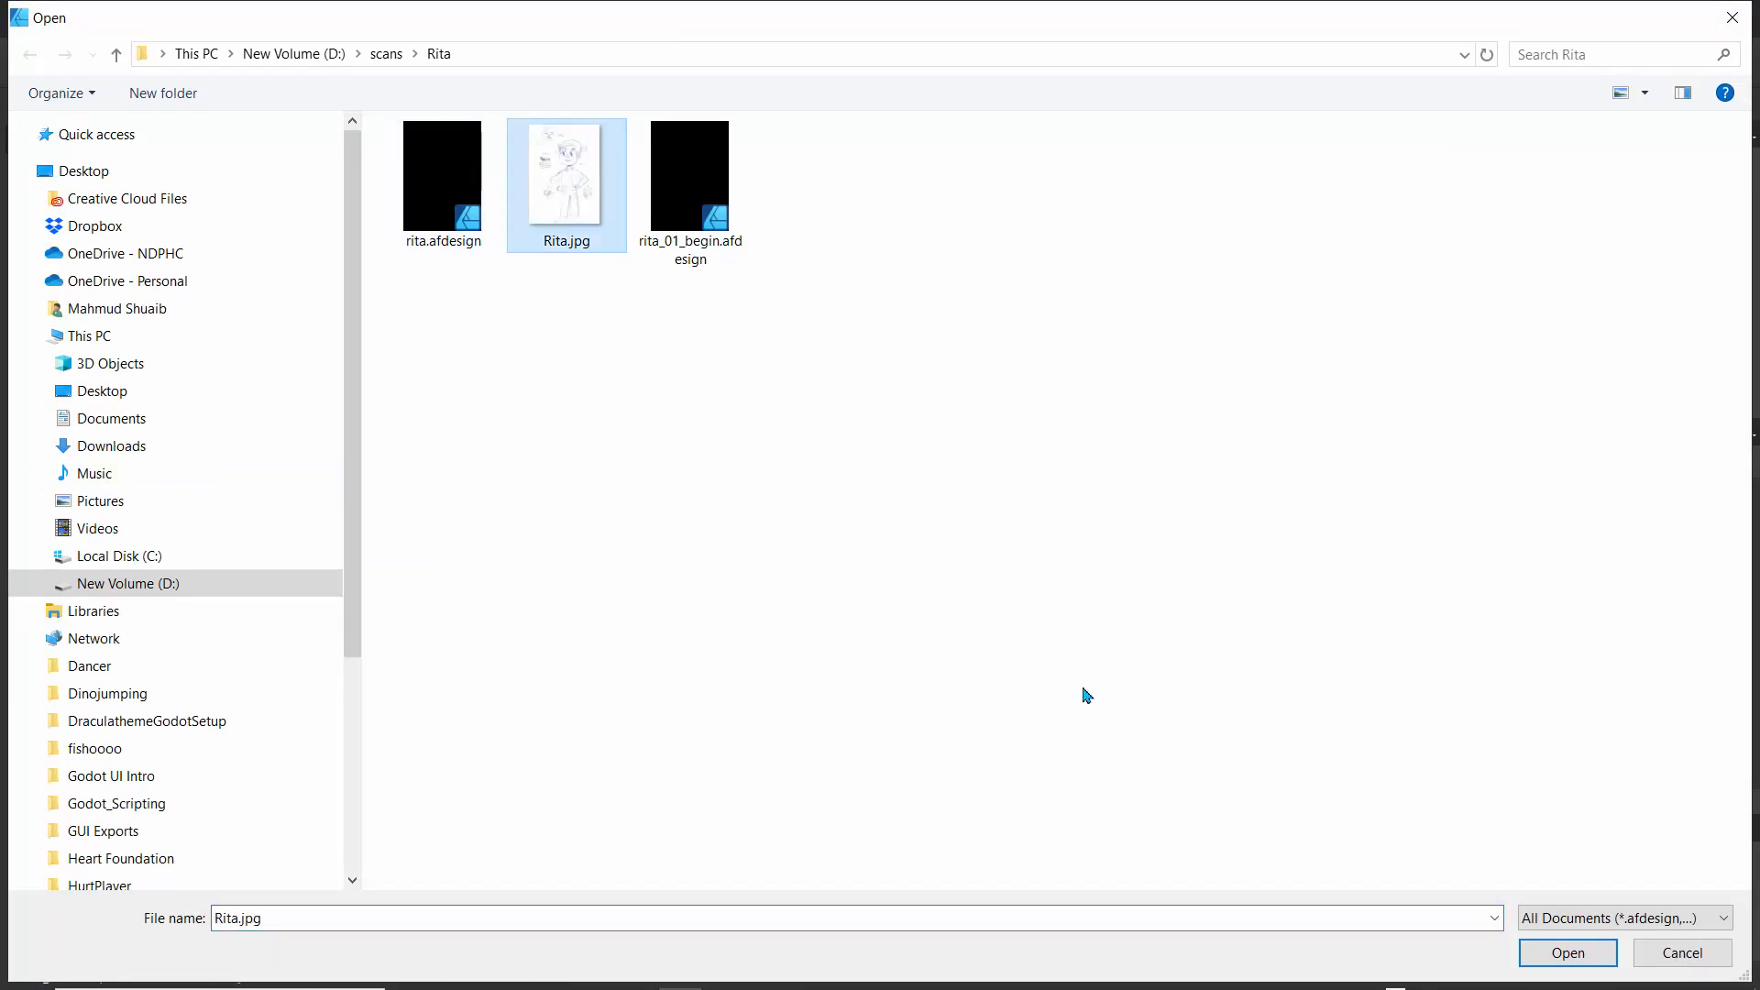
pyautogui.click(1549, 953)
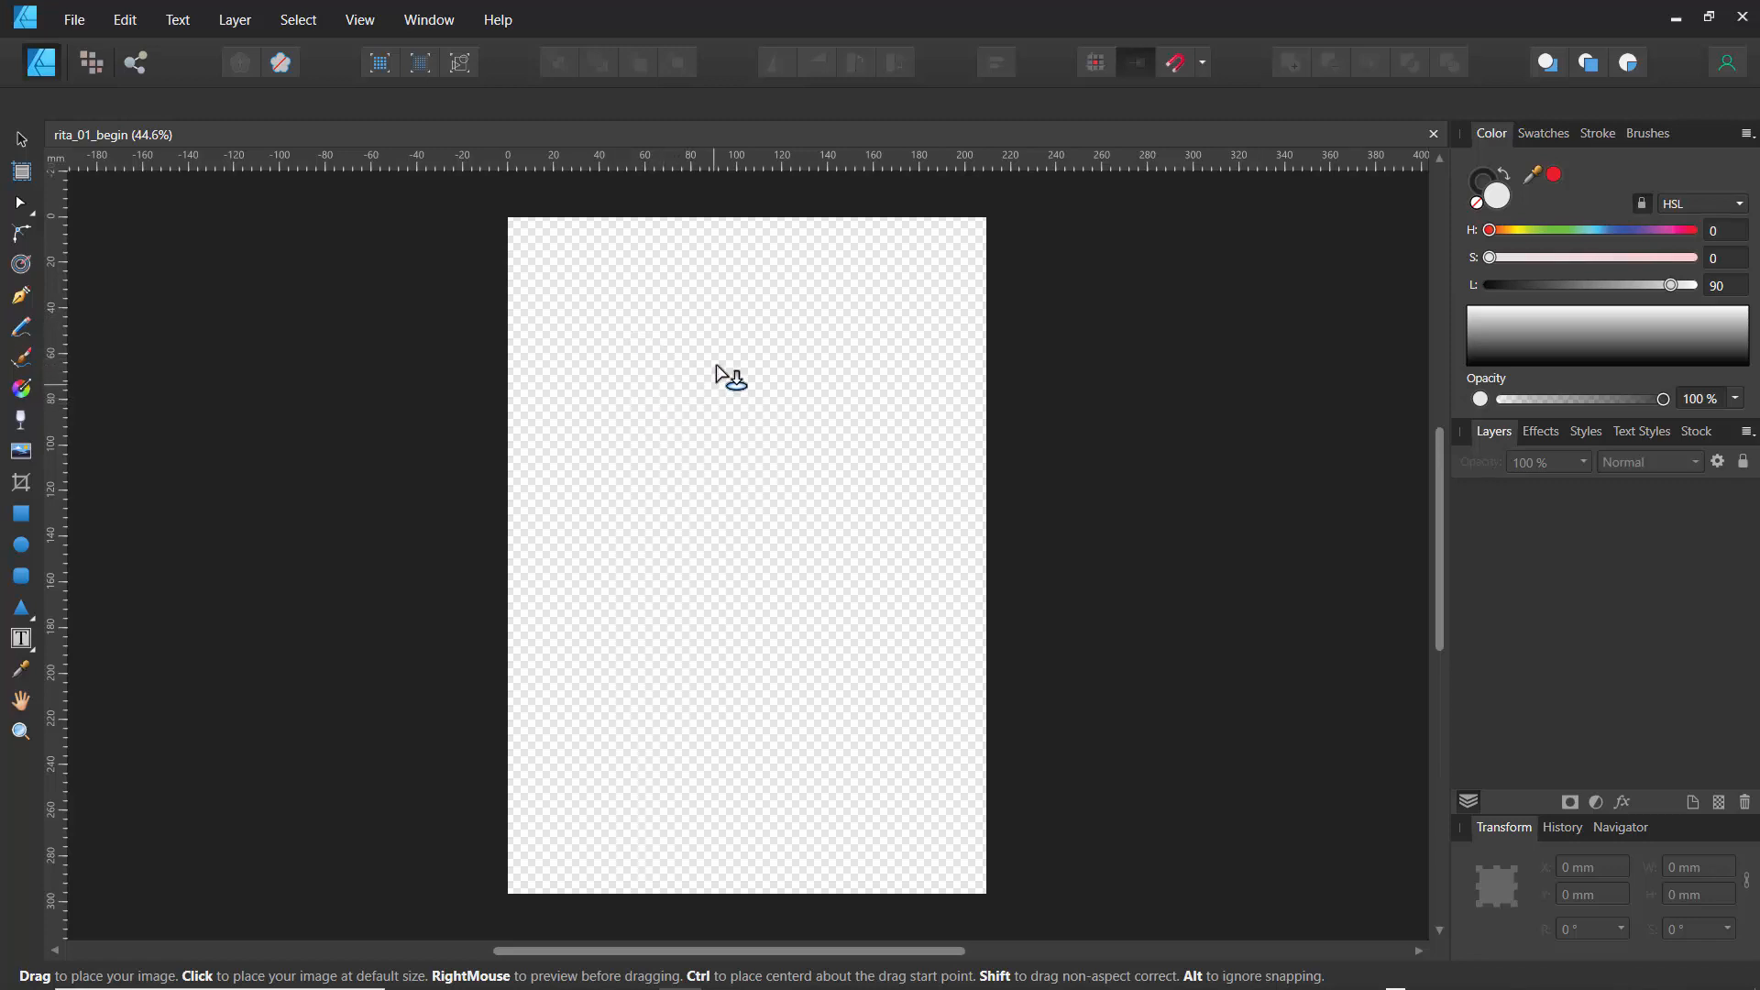
pyautogui.click(728, 423)
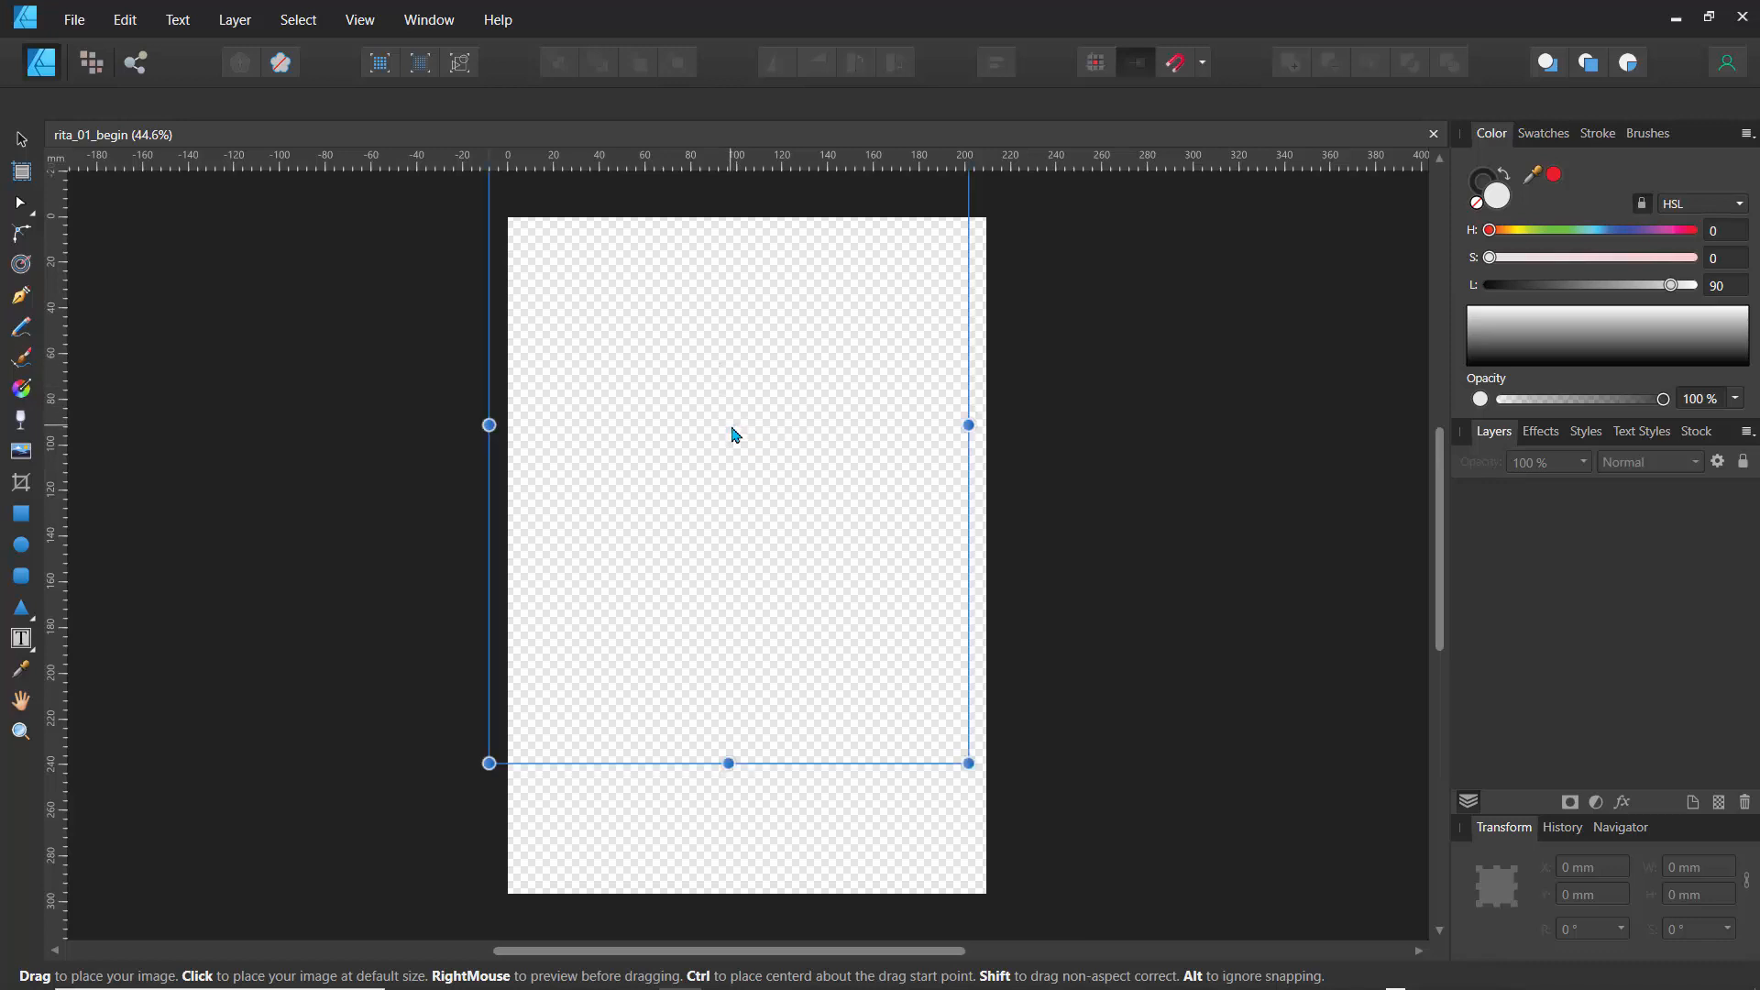
# - Move the Rita.jpg sketch onto the page, resize it to cover the A4 artboard, and deselect it
pyautogui.moveTo(724, 408); pyautogui.dragTo(717, 519)
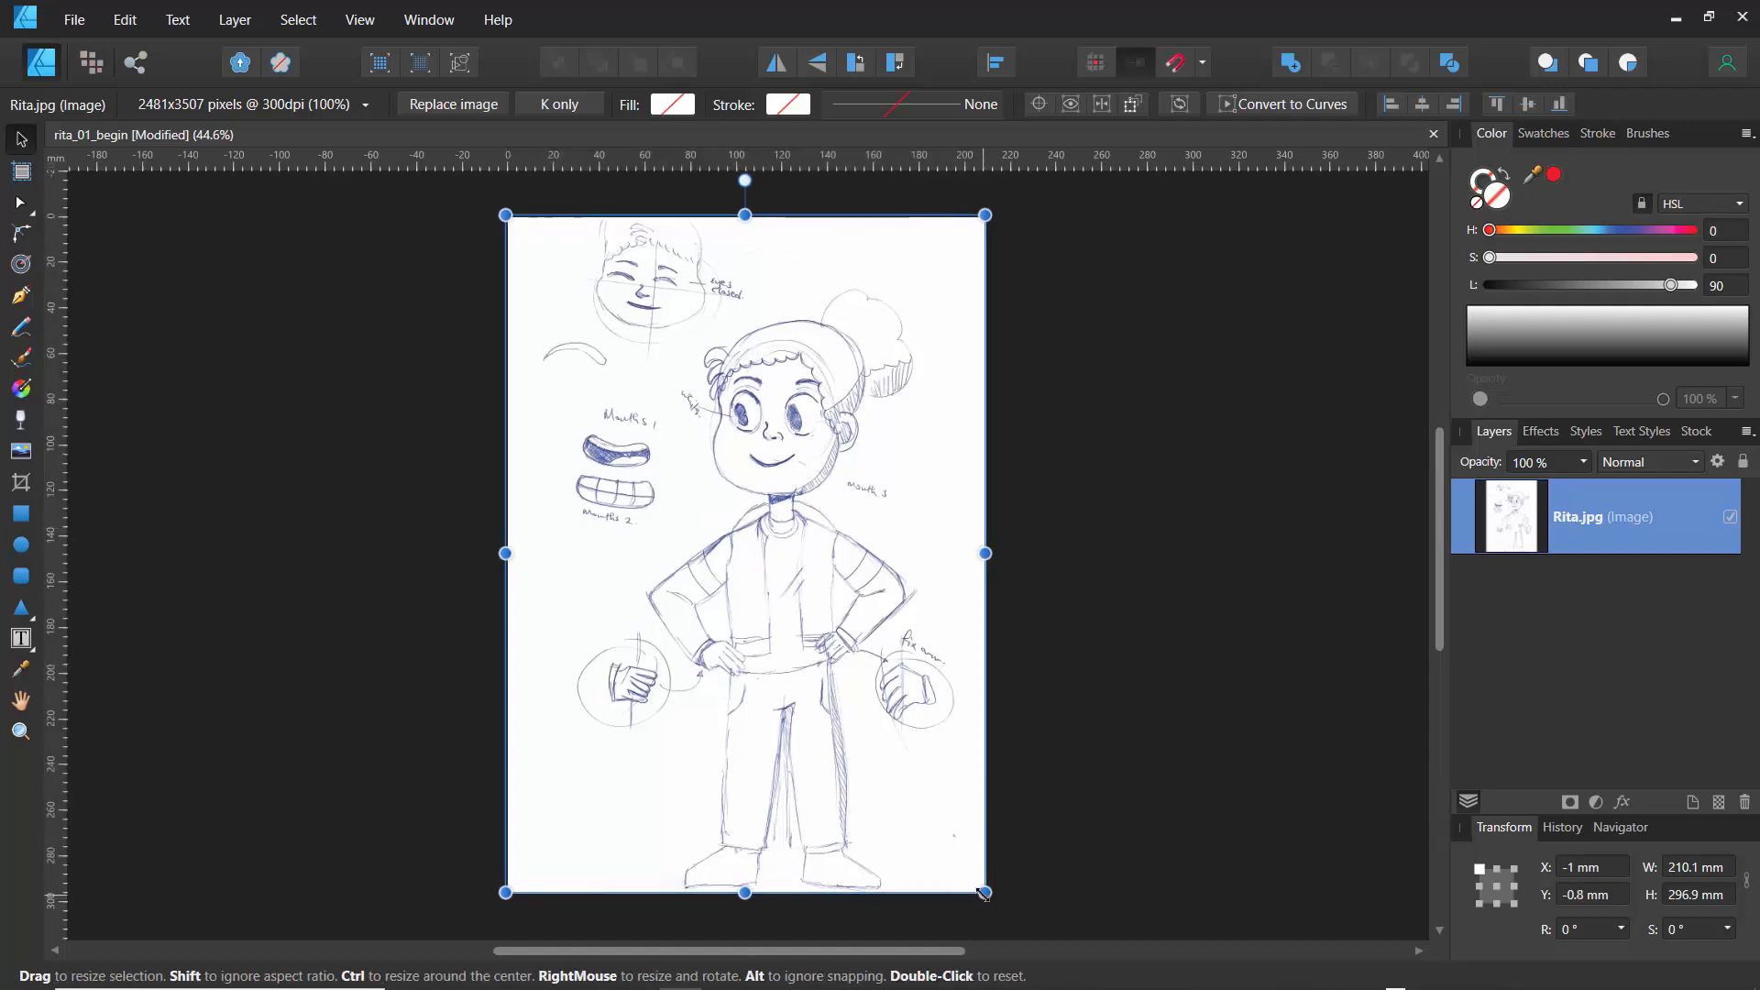
pyautogui.moveTo(983, 891); pyautogui.dragTo(990, 896)
pyautogui.moveTo(748, 894)
pyautogui.mouseDown()
pyautogui.moveTo(752, 855)
pyautogui.moveTo(749, 916)
pyautogui.moveTo(747, 886)
pyautogui.mouseUp()
pyautogui.click(1050, 543)
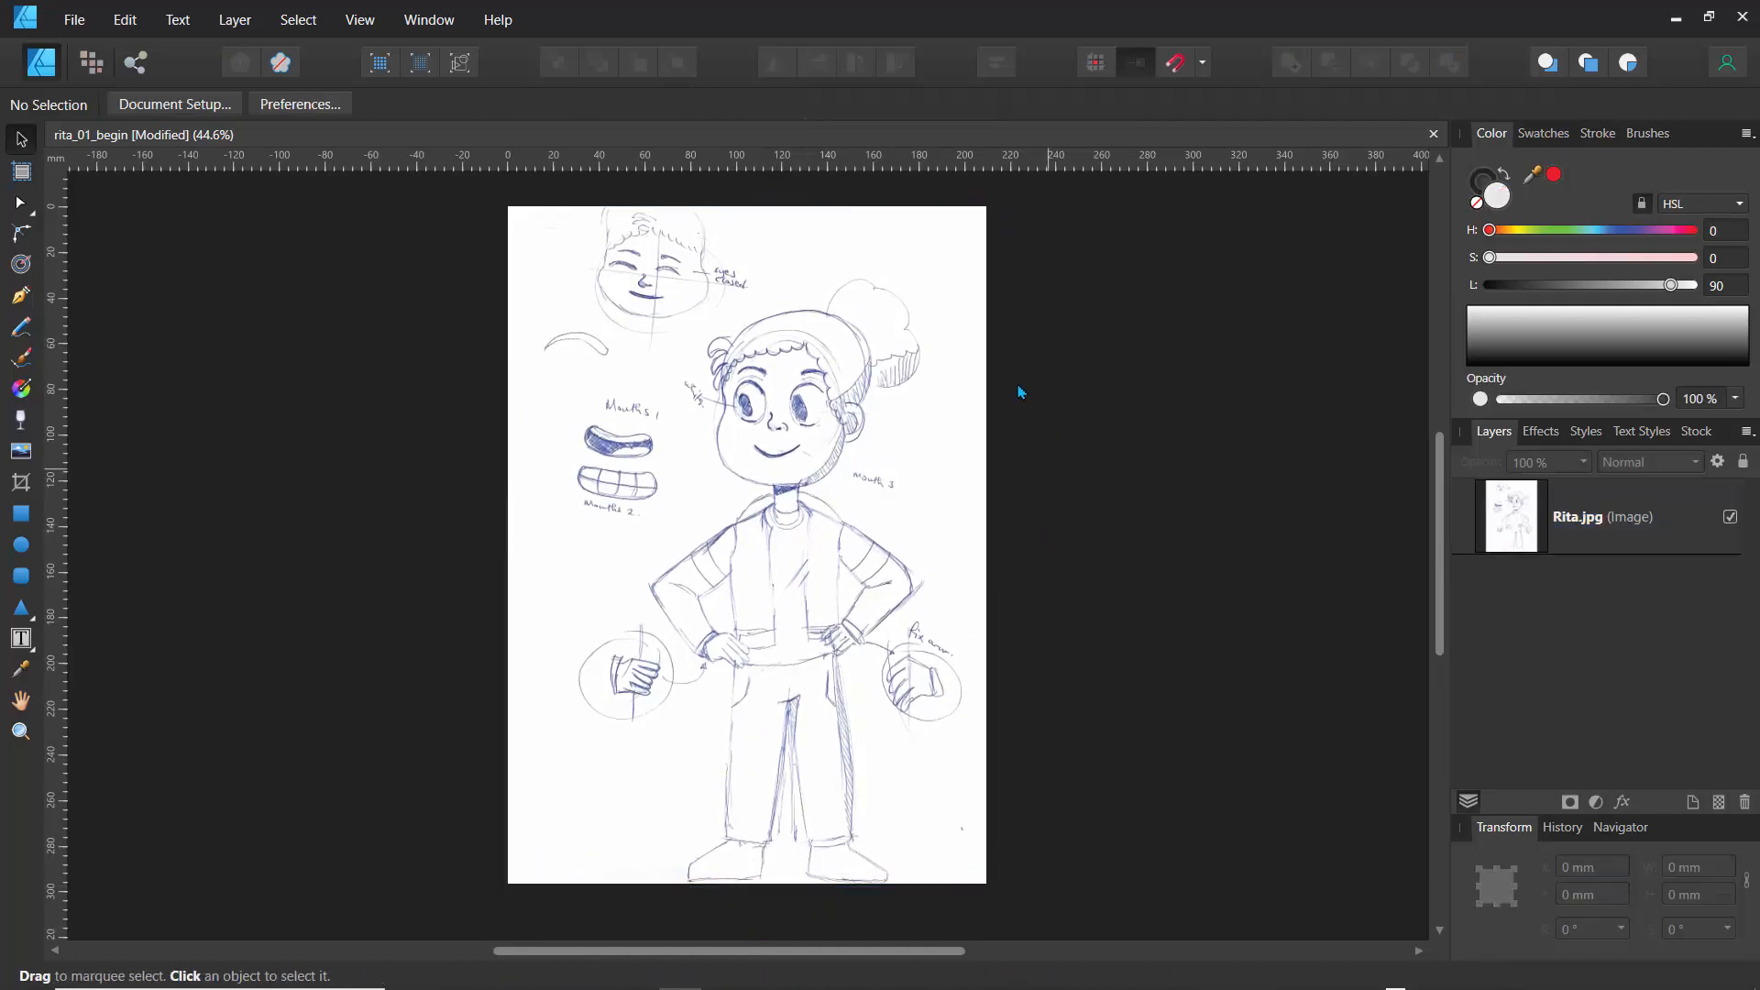
# - Detach the Navigator and Layers panels as floating panels and stretch the Layers panel to nearly full window height
pyautogui.click(1618, 828)
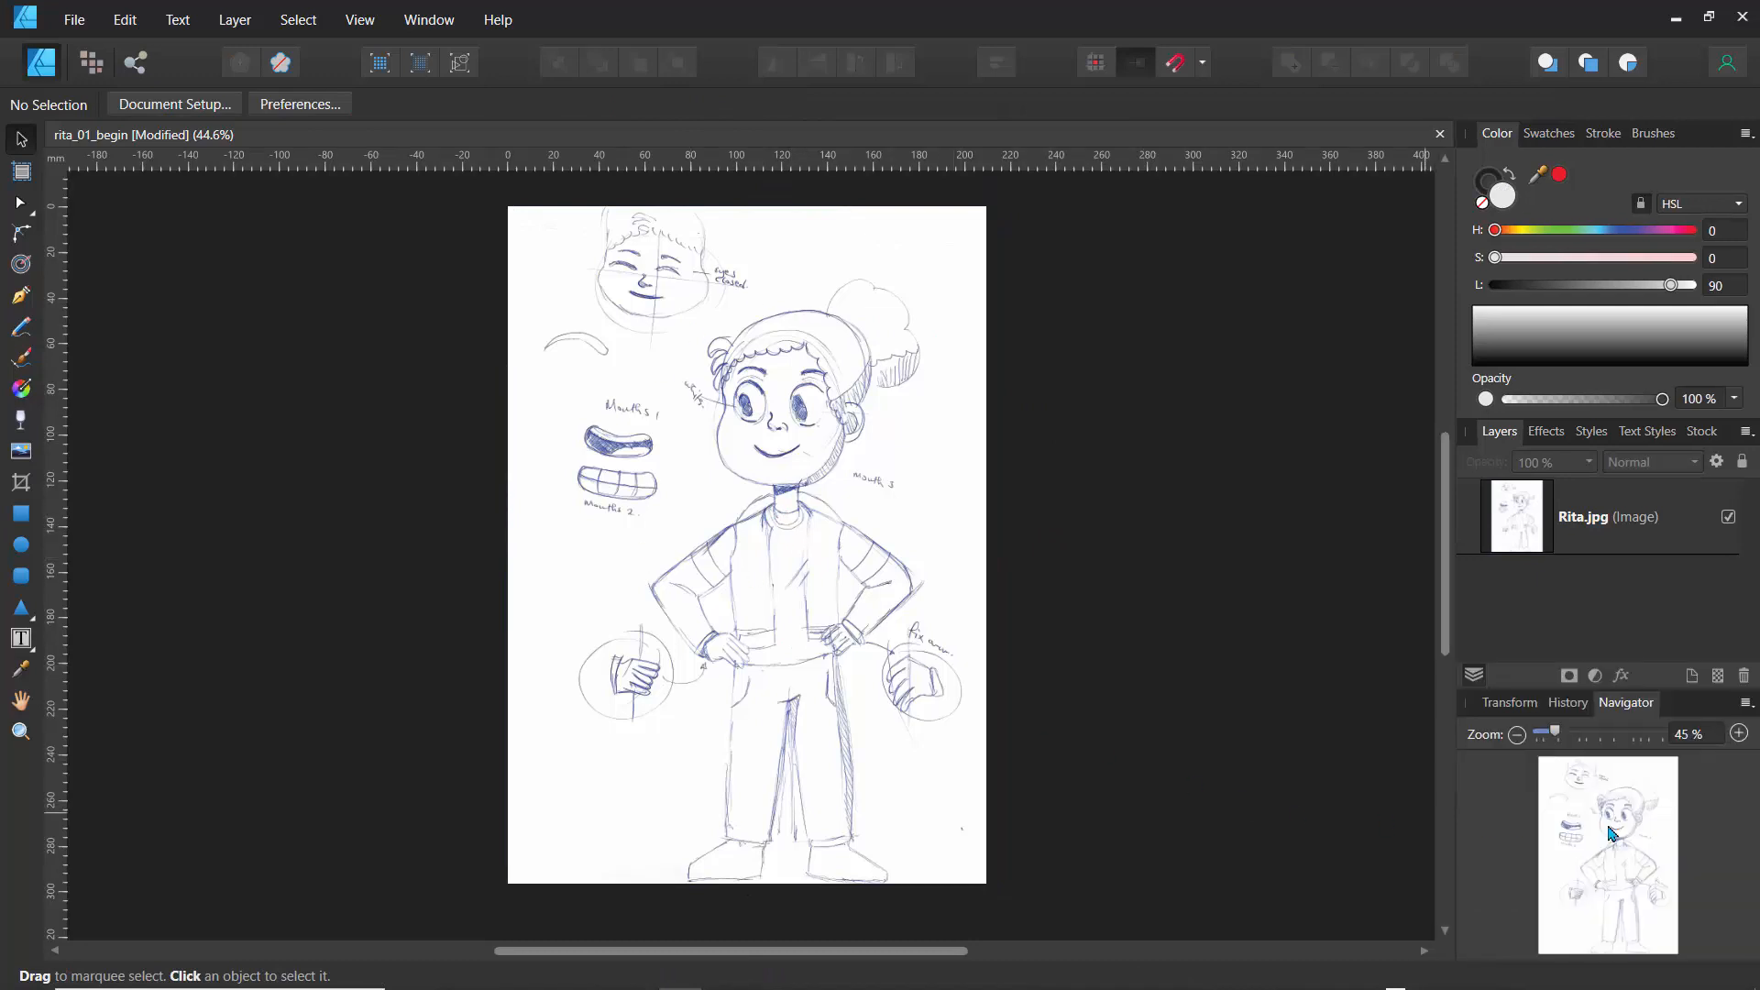
pyautogui.moveTo(1615, 711); pyautogui.dragTo(89, 199)
pyautogui.moveTo(1510, 437); pyautogui.dragTo(1339, 118)
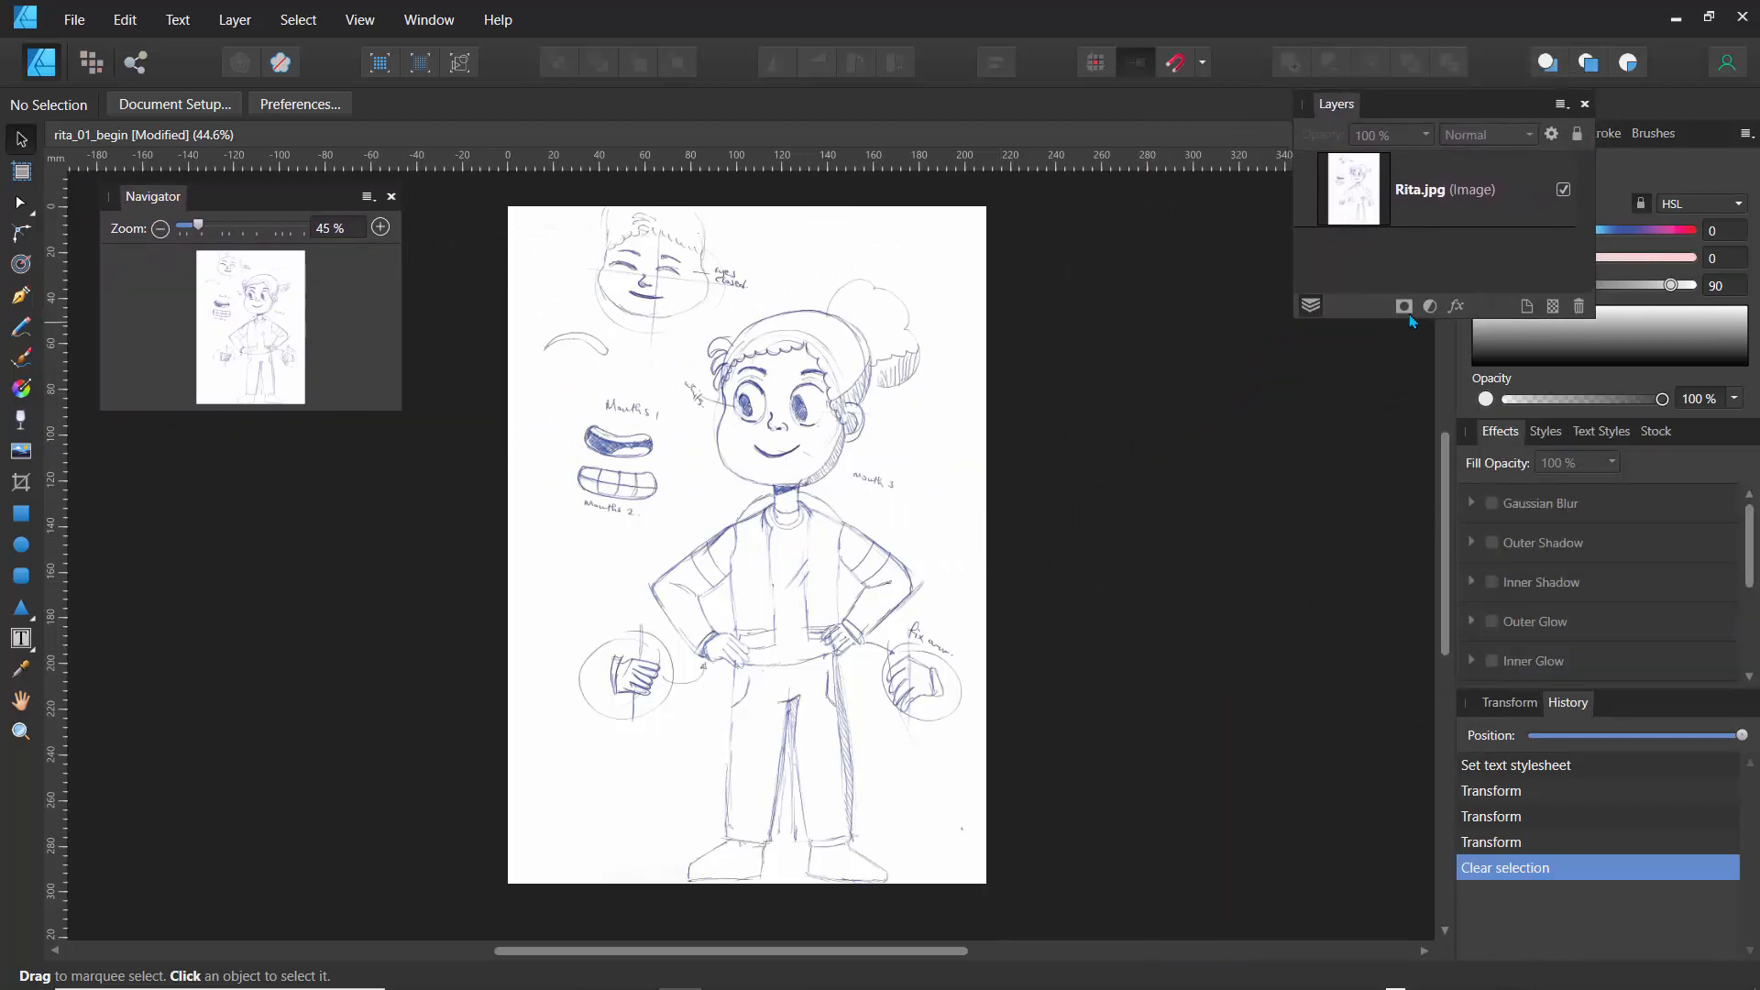
pyautogui.moveTo(1384, 318); pyautogui.dragTo(1355, 965)
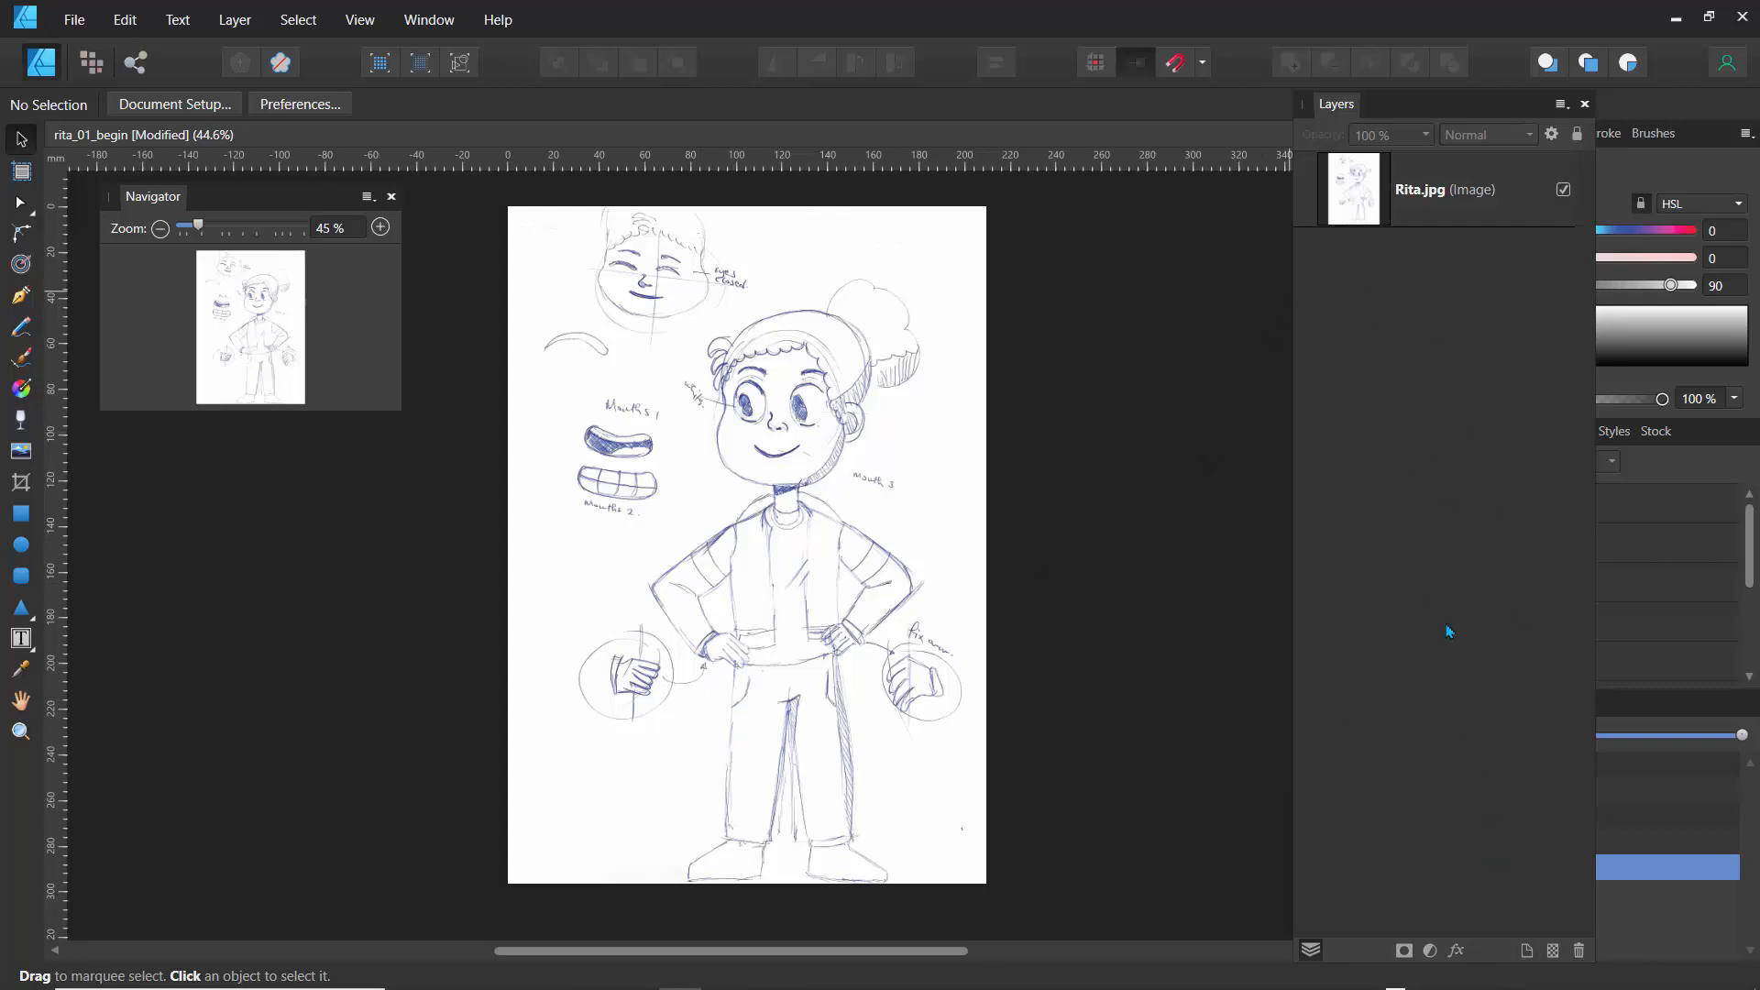
# - Add a new layer above the sketch and draw a rectangle on it extending slightly beyond the page edges
pyautogui.click(1526, 951)
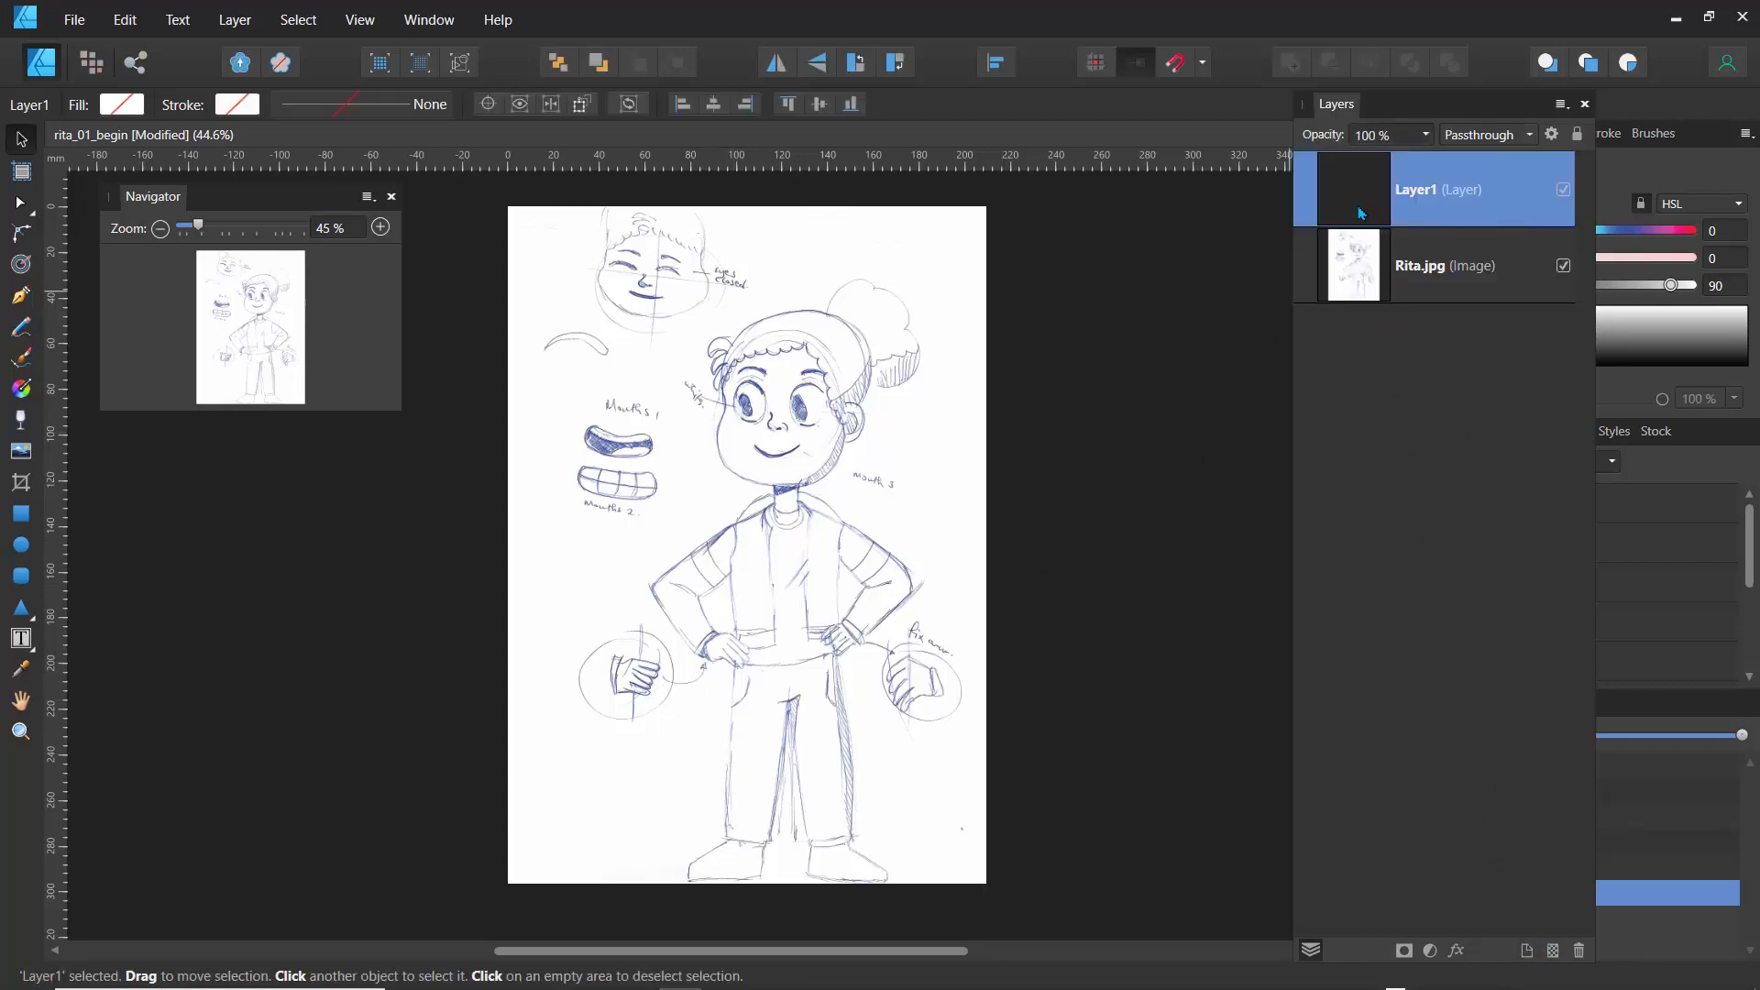
pyautogui.click(21, 513)
pyautogui.moveTo(492, 201)
pyautogui.mouseDown()
pyautogui.moveTo(788, 672)
pyautogui.moveTo(1000, 892)
pyautogui.mouseUp()
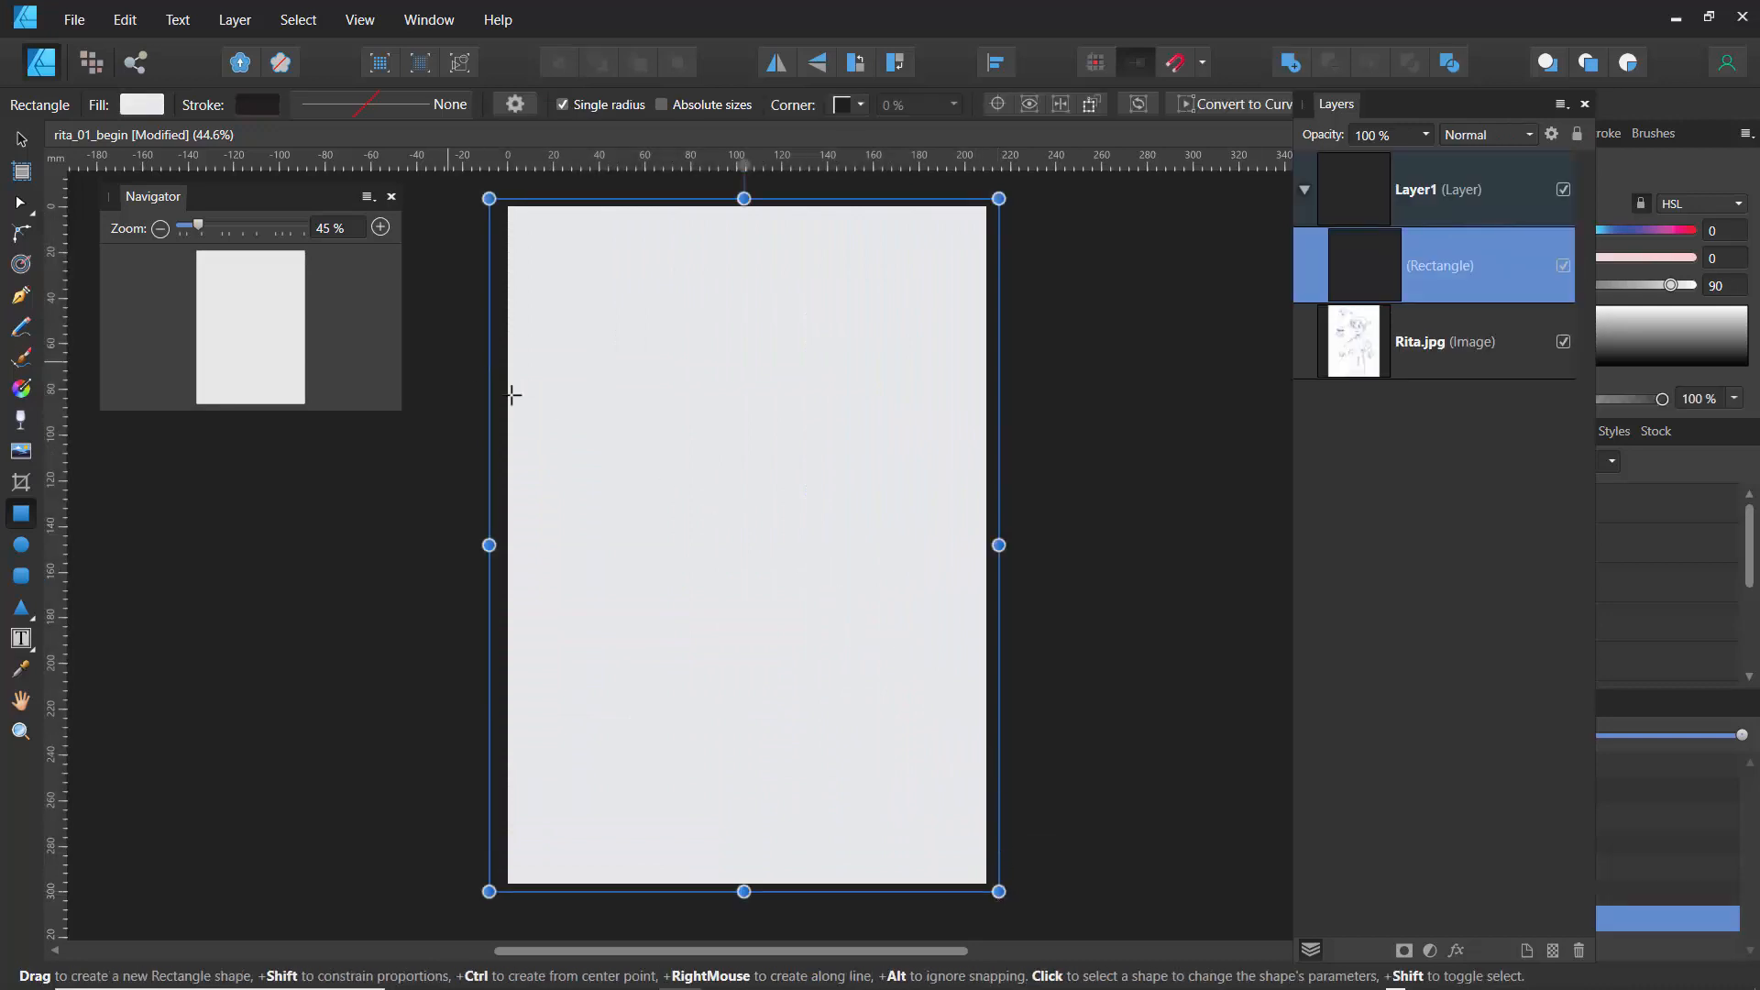
# - Move the Layers panel clear of the Color panel and switch the color display from sliders to the wheel
pyautogui.moveTo(1391, 109); pyautogui.dragTo(1196, 106)
pyautogui.click(1548, 134)
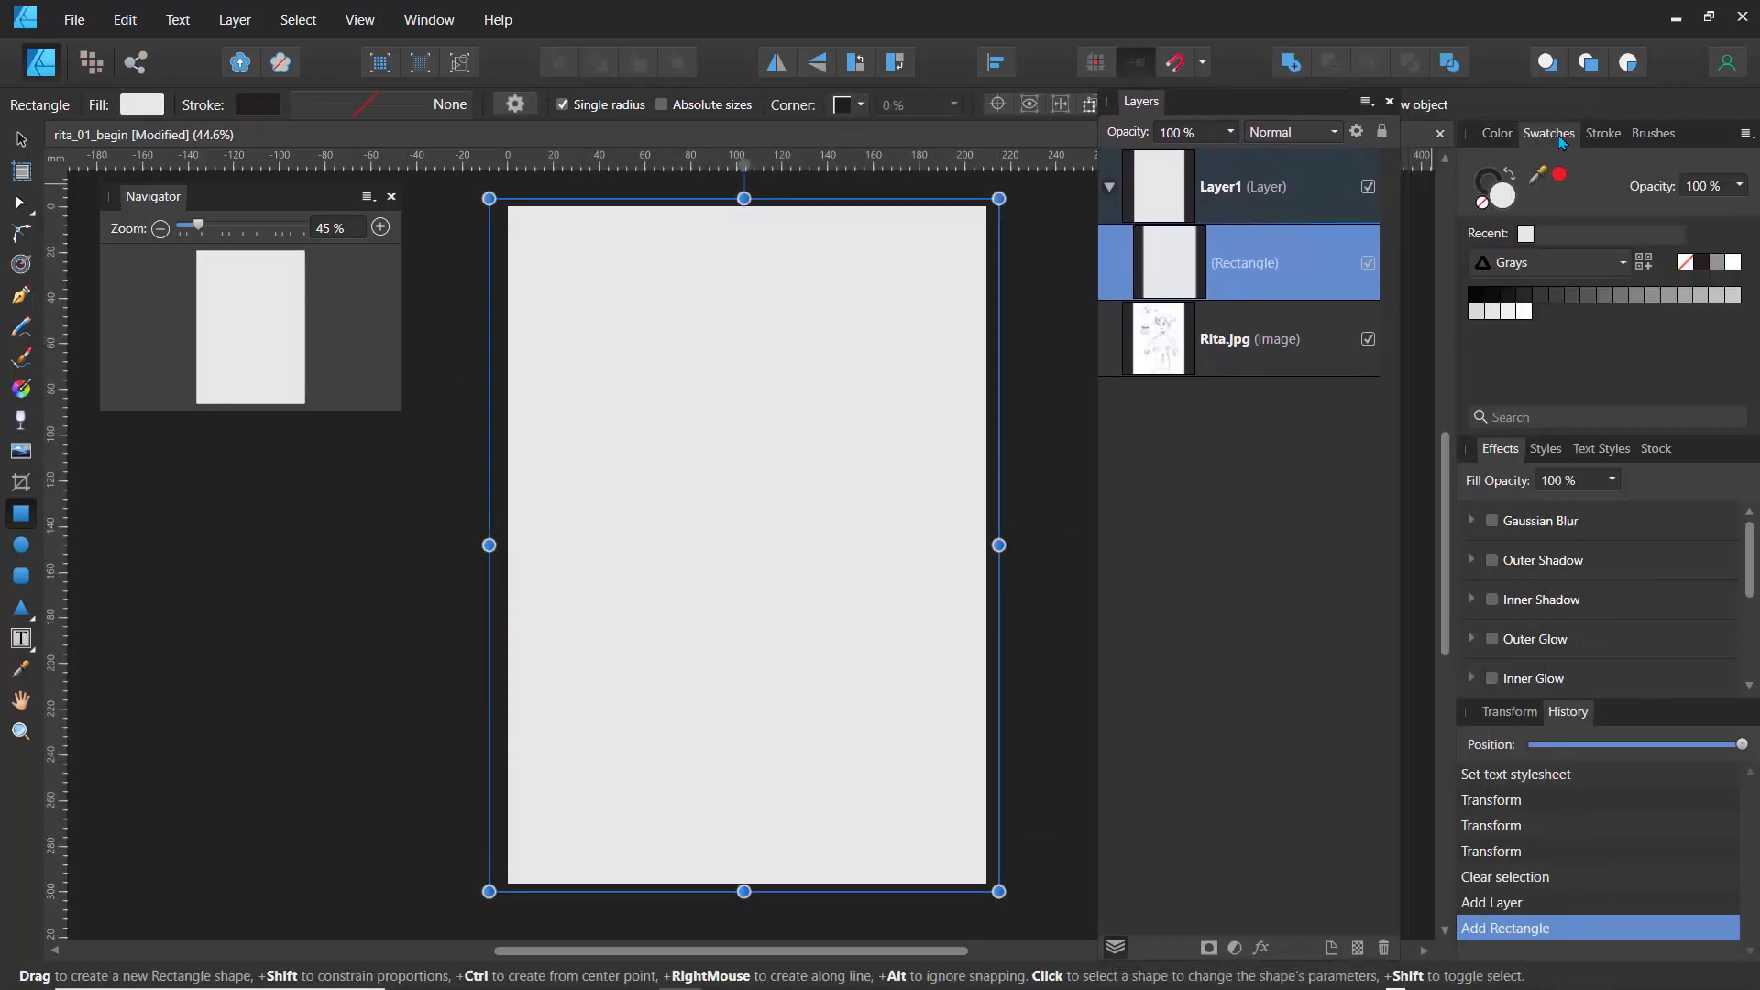
pyautogui.click(1498, 135)
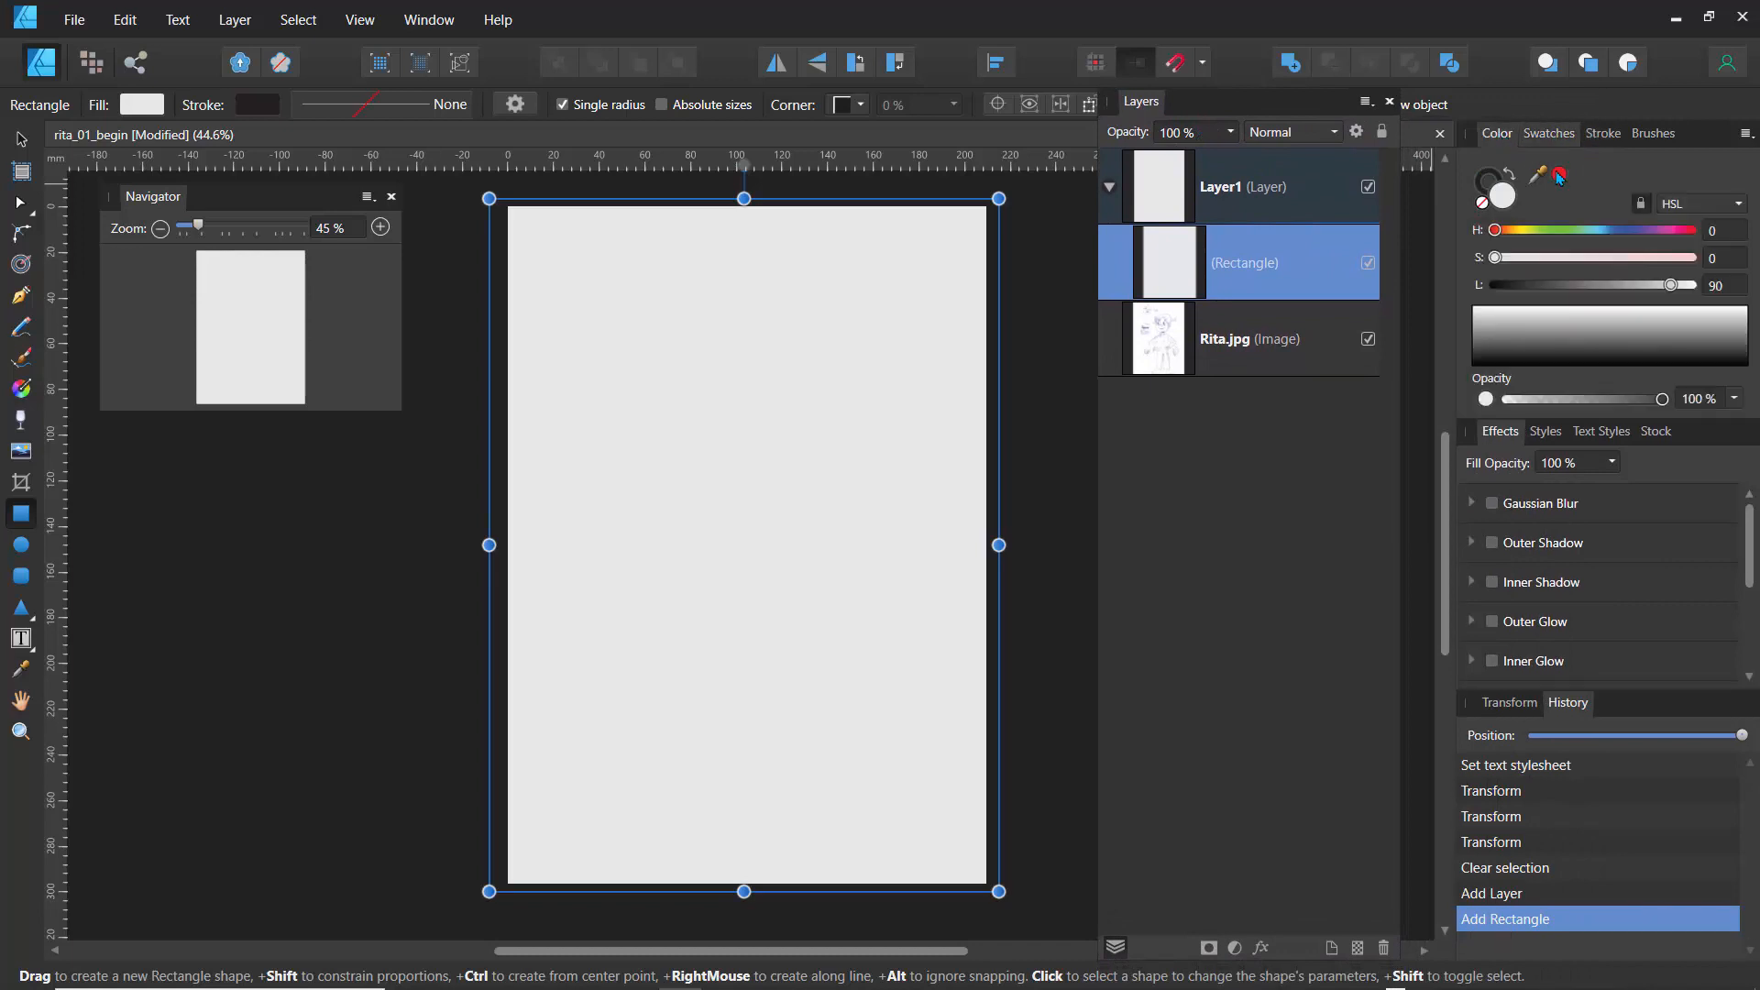
pyautogui.click(1745, 135)
pyautogui.click(1654, 163)
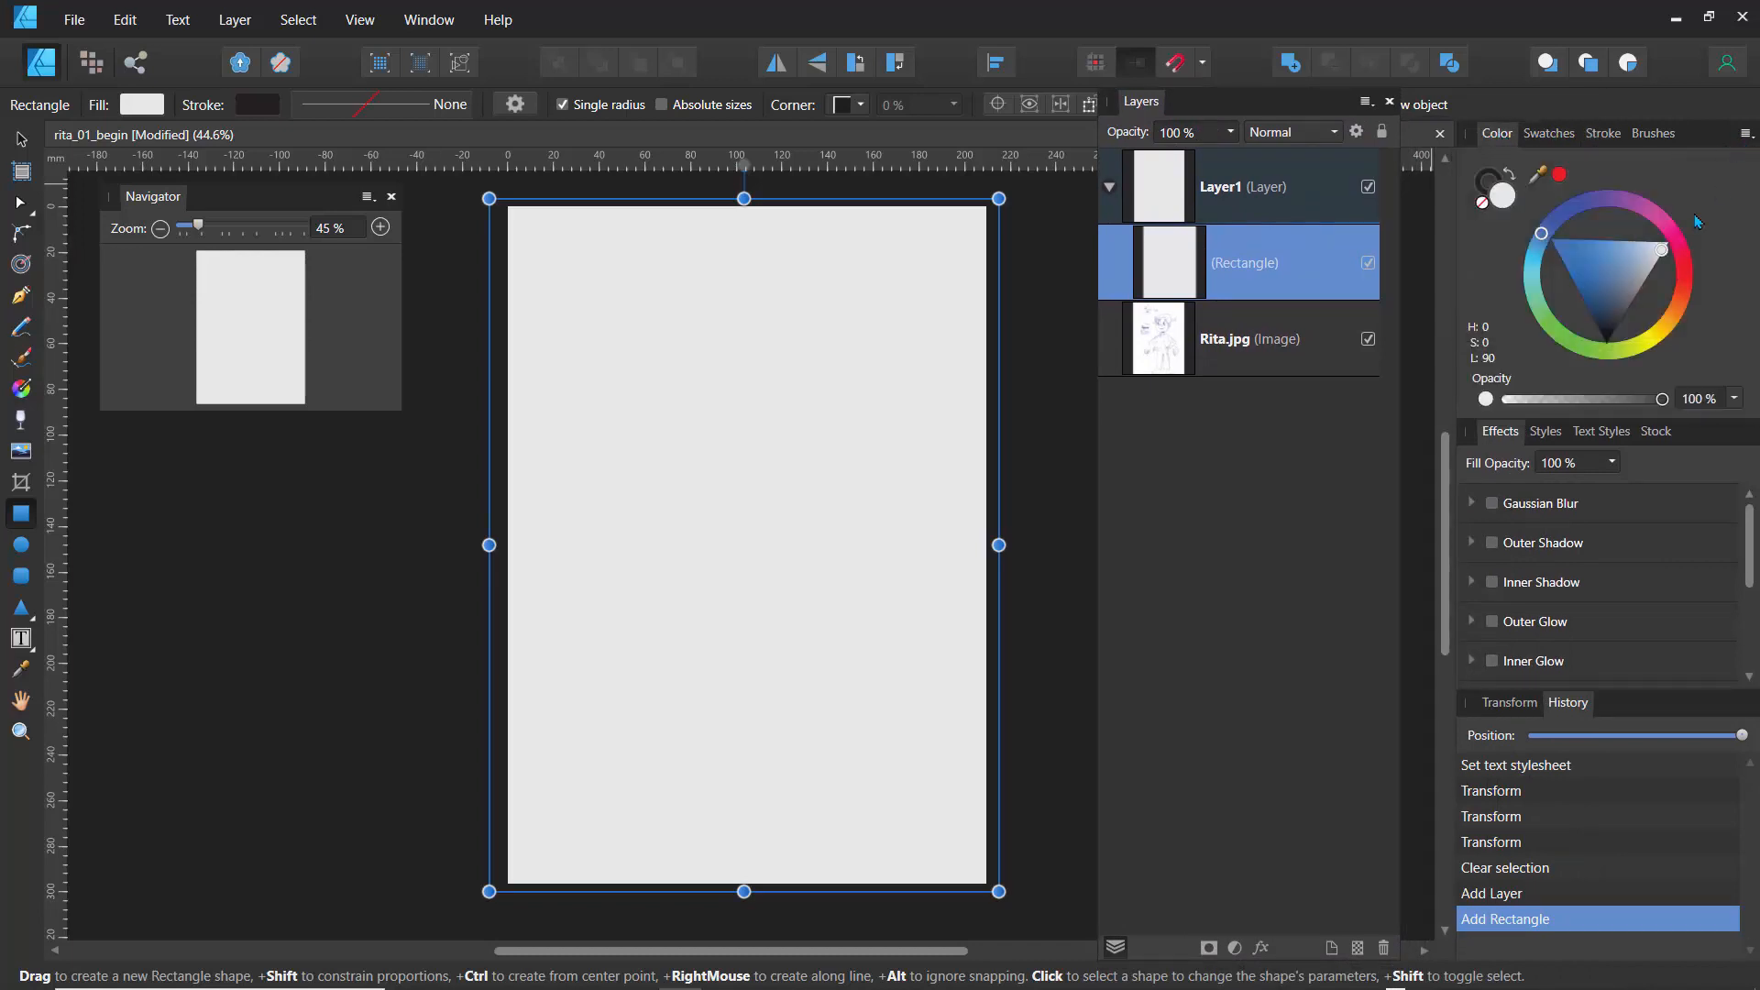
# - Fill the rectangle with a light tan, about H 32, S 28, L 67
pyautogui.click(1636, 292)
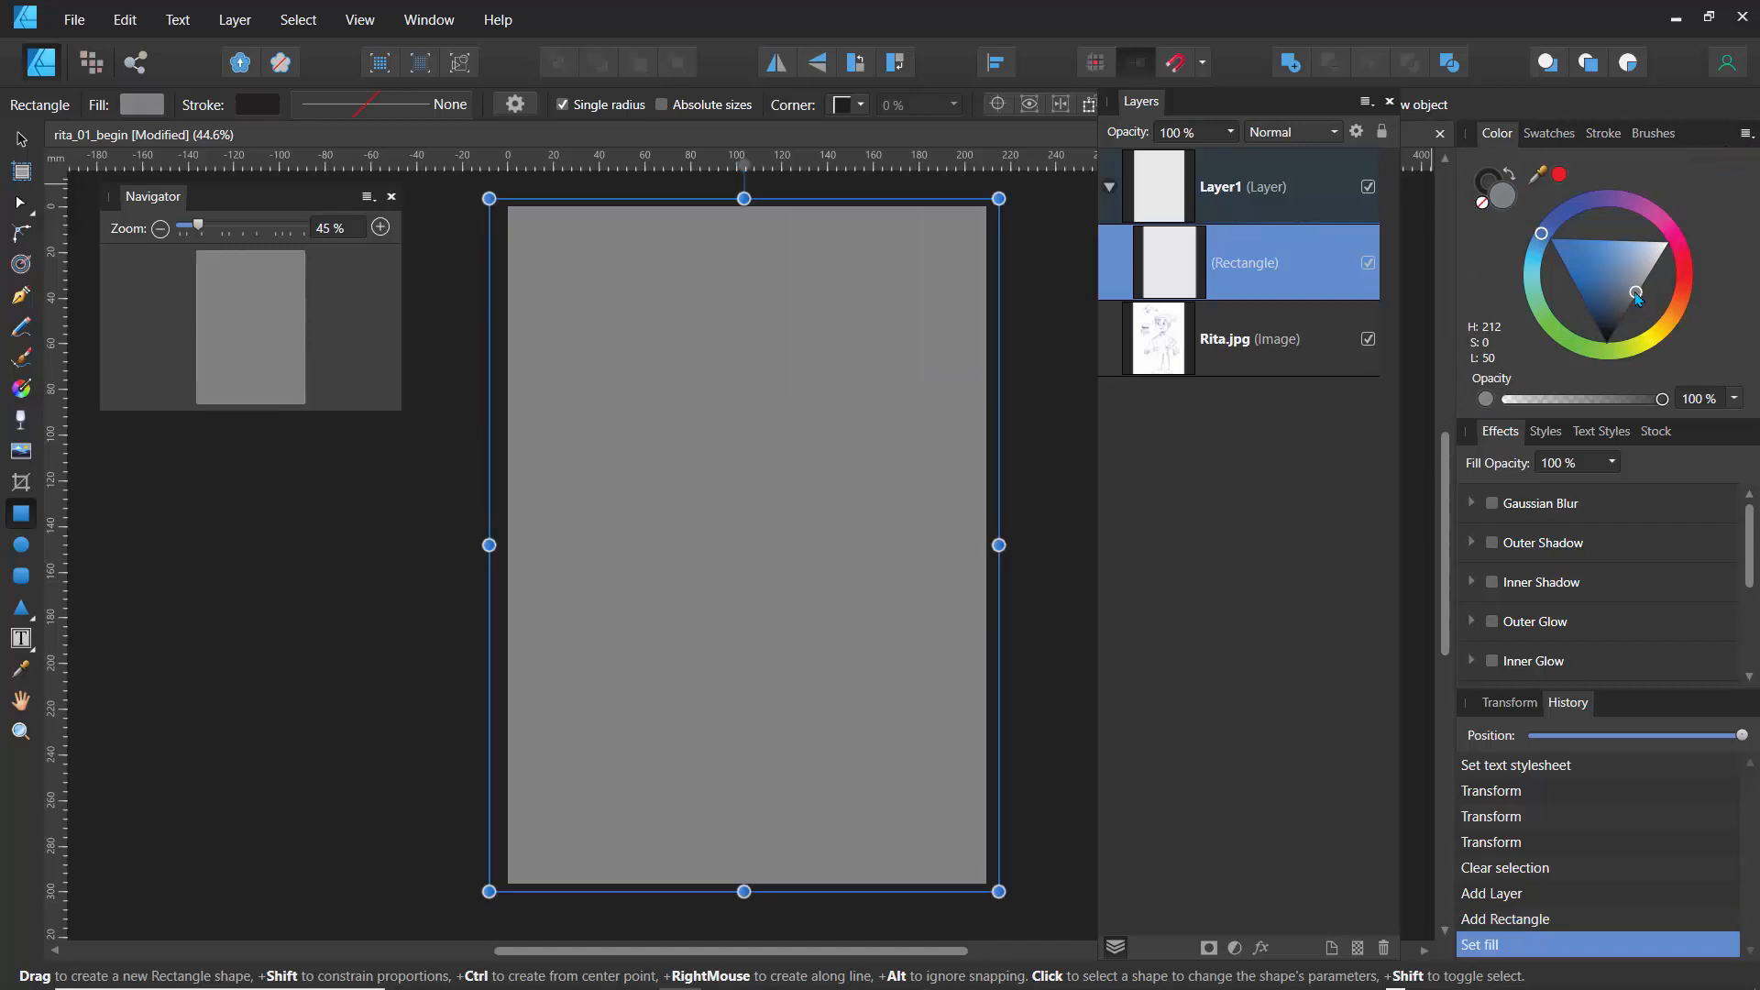
pyautogui.moveTo(1634, 293)
pyautogui.mouseDown()
pyautogui.moveTo(1619, 300)
pyautogui.moveTo(1667, 331)
pyautogui.moveTo(1672, 315)
pyautogui.mouseUp()
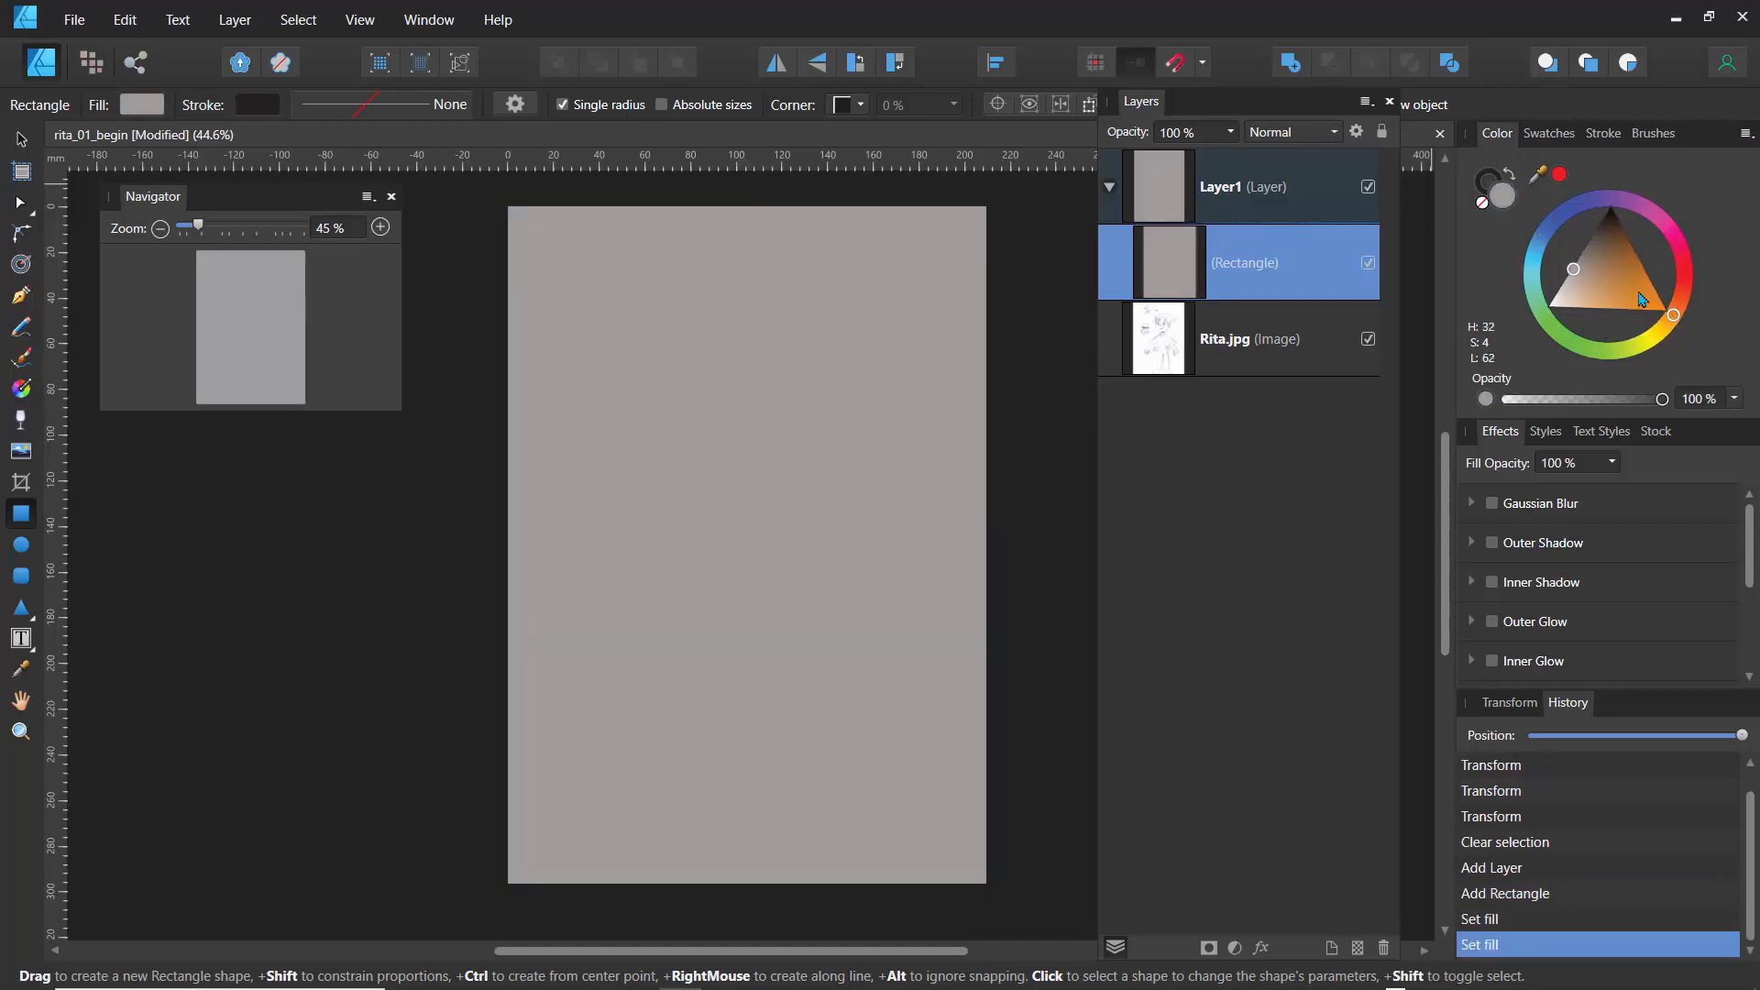
pyautogui.moveTo(1588, 260); pyautogui.dragTo(1586, 286)
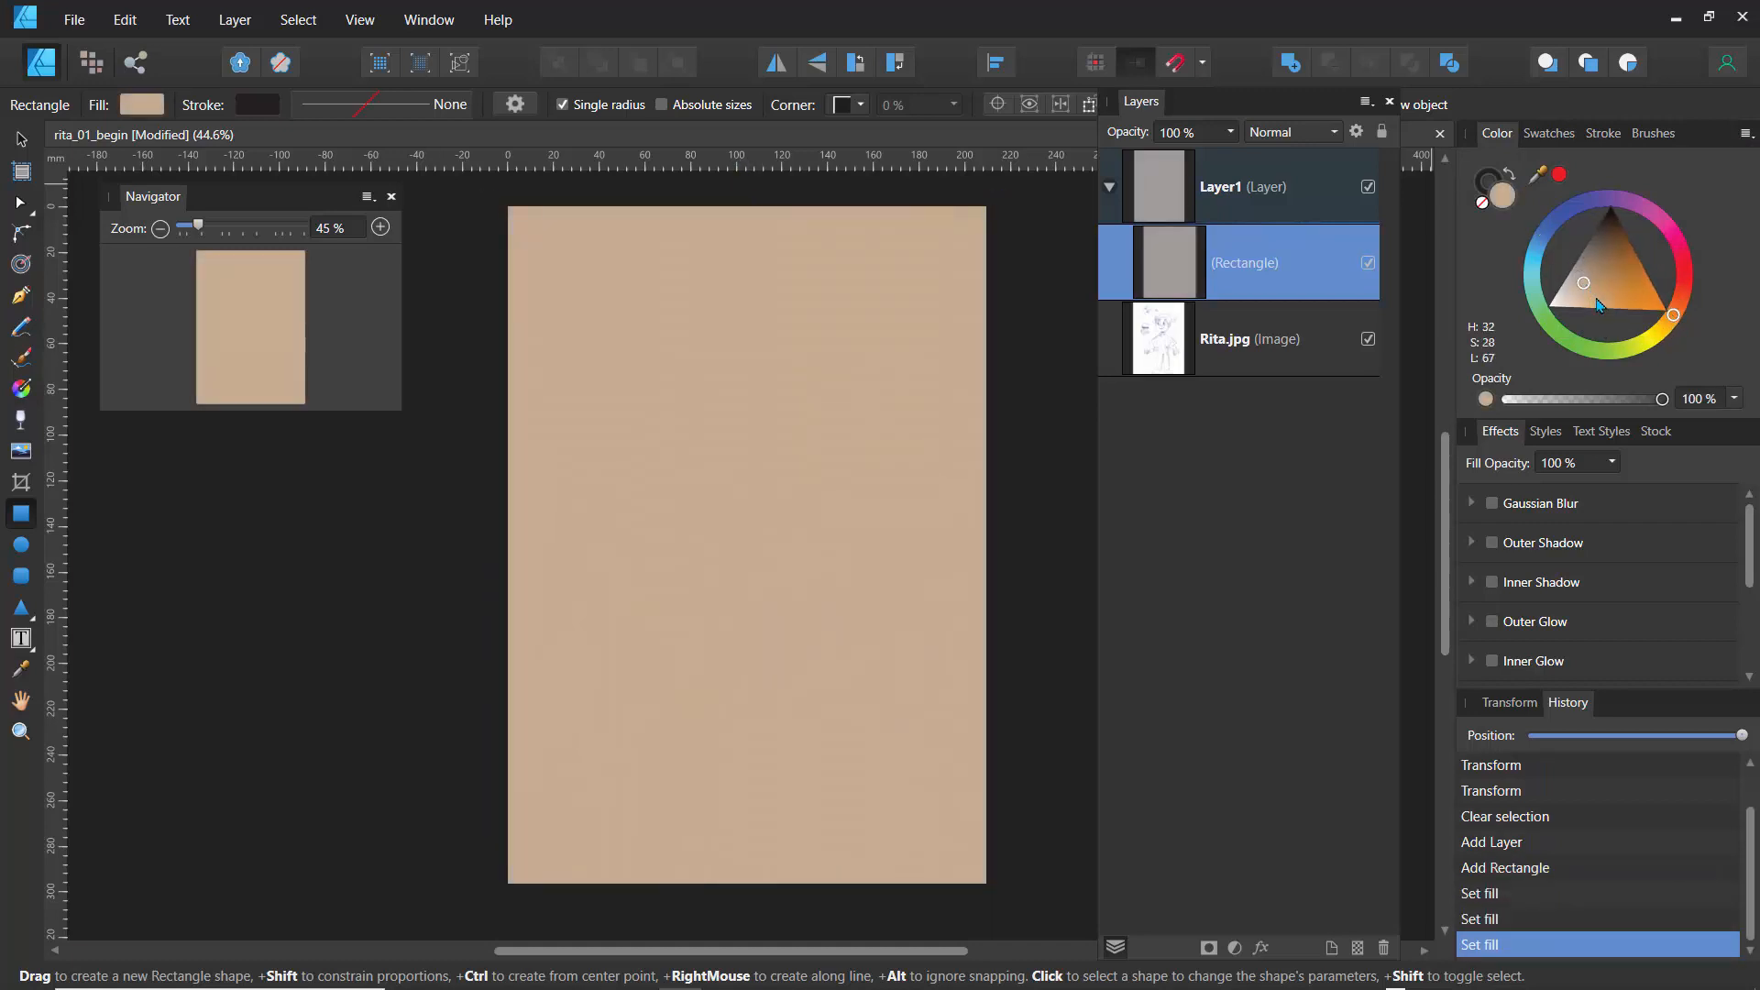
# - Collapse the layer containing the tan rectangle and rename it bg
pyautogui.click(1111, 188)
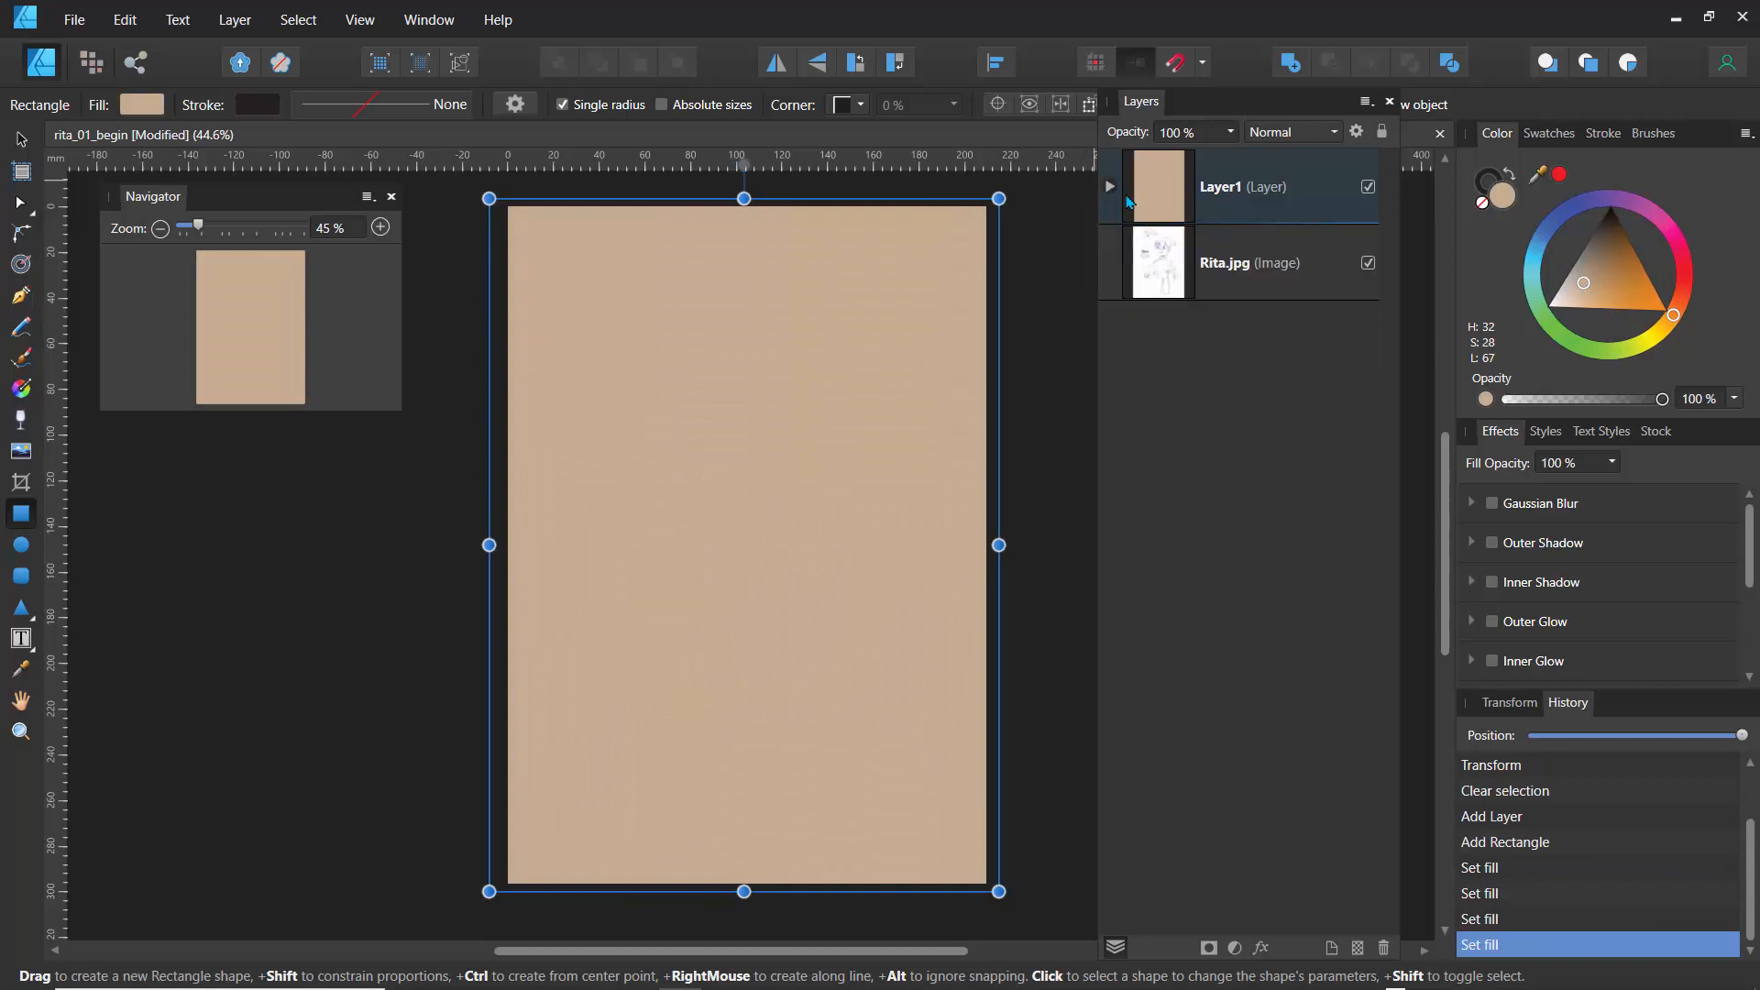
pyautogui.click(1224, 192)
pyautogui.doubleClick(1214, 189)
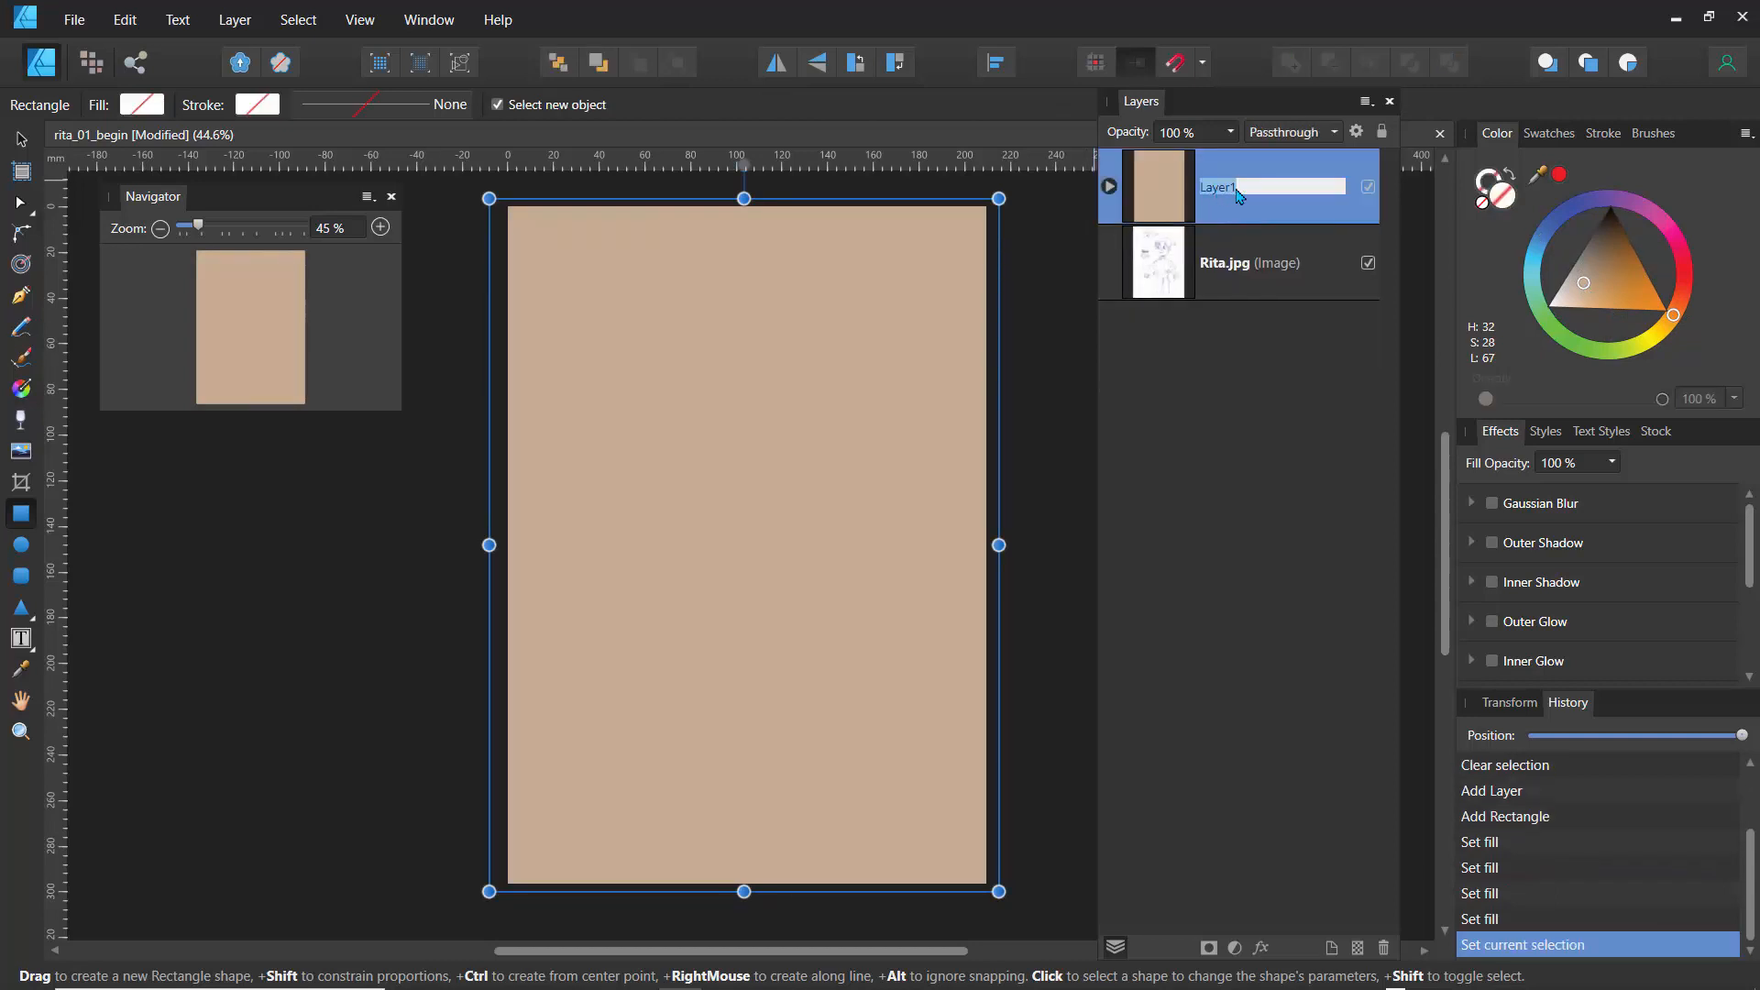
pyautogui.write('gr')
pyautogui.press('Return')
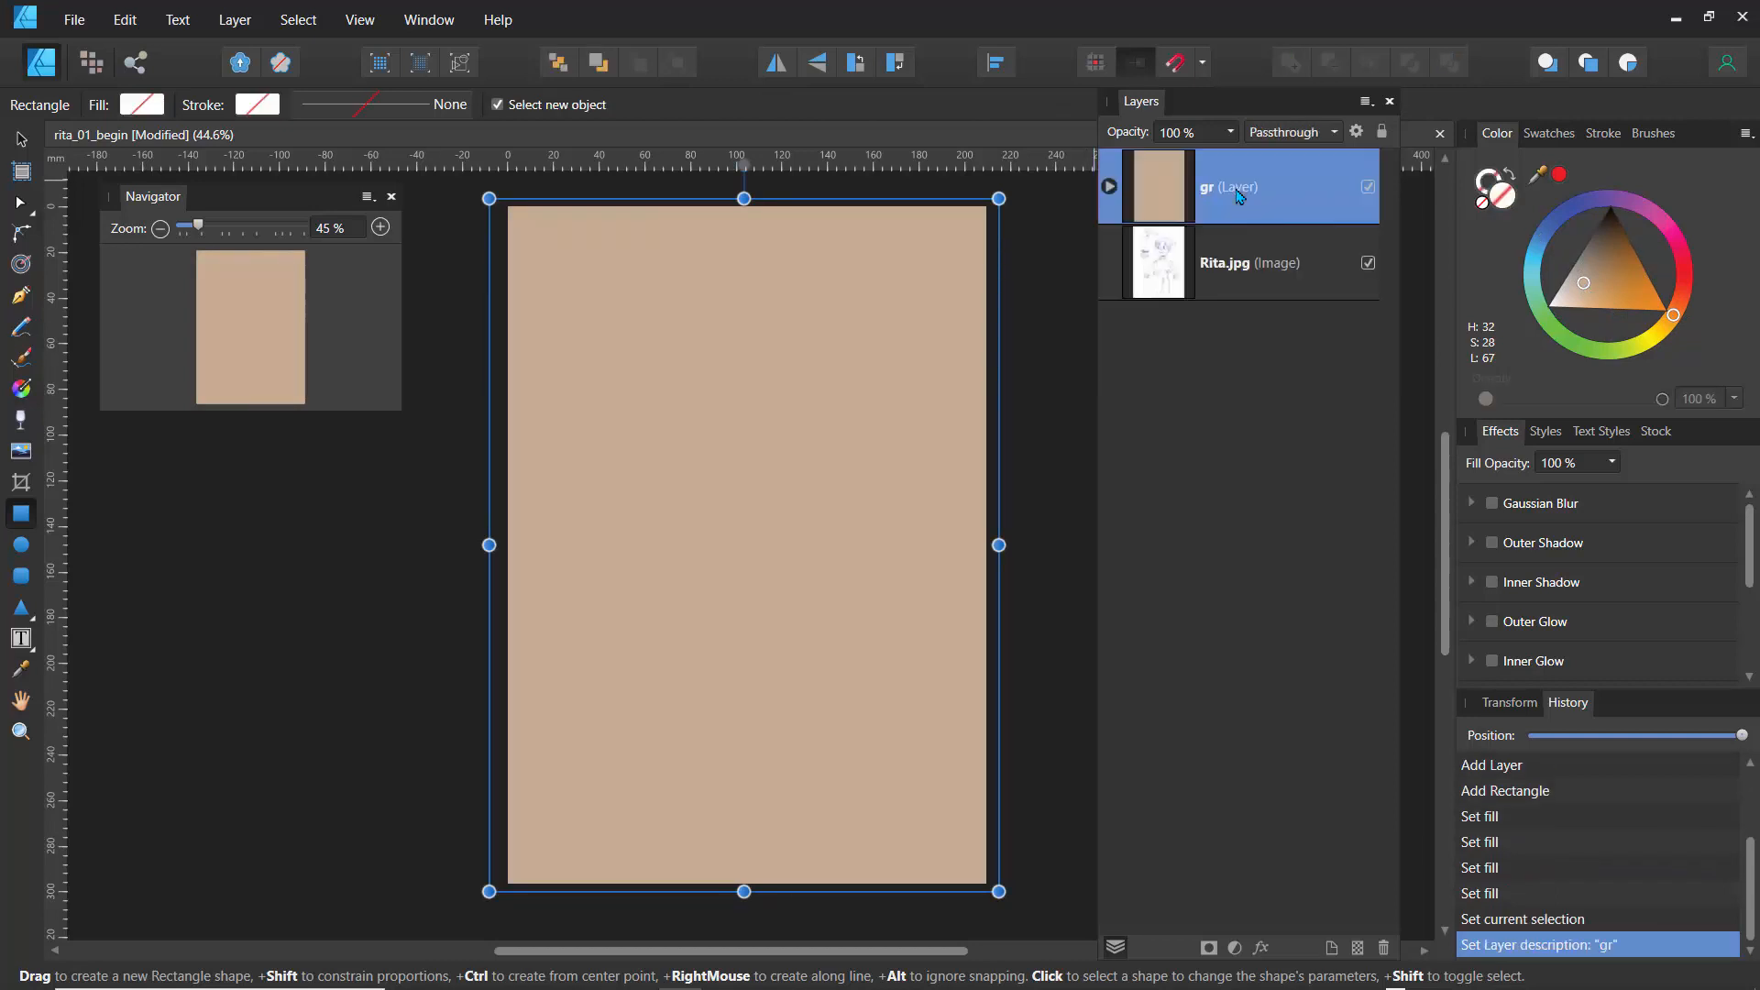
pyautogui.doubleClick(1222, 197)
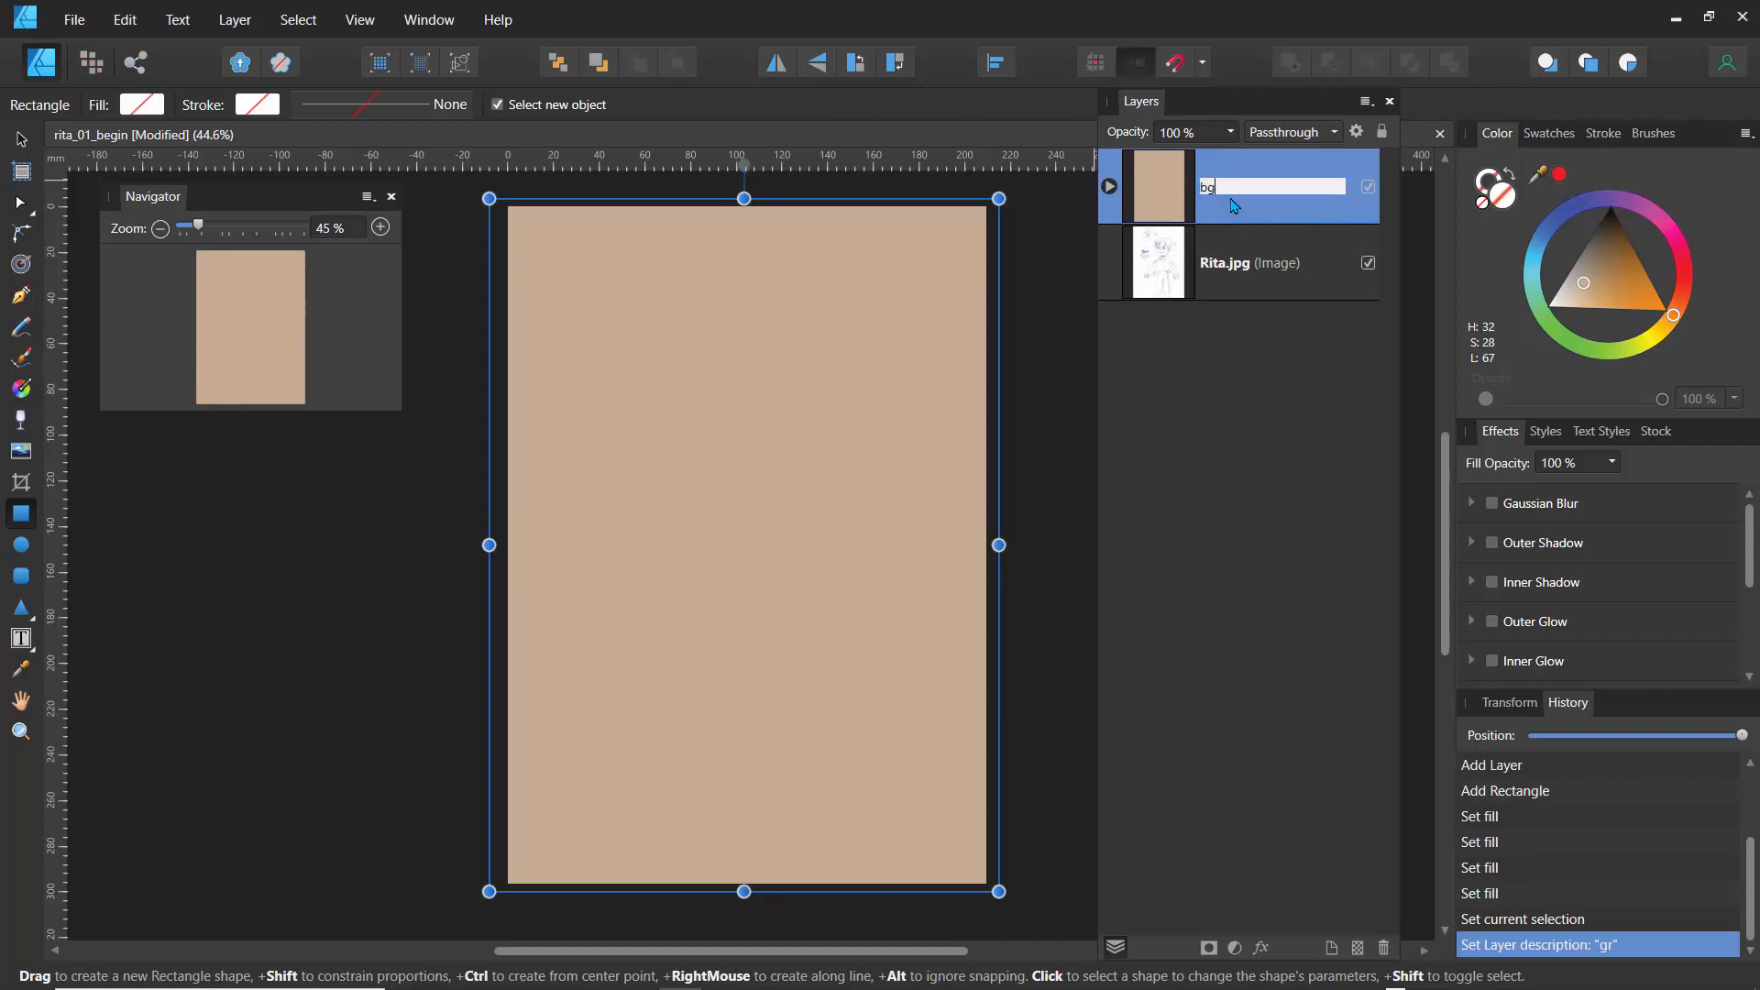
pyautogui.write('bg')
pyautogui.press('Return')
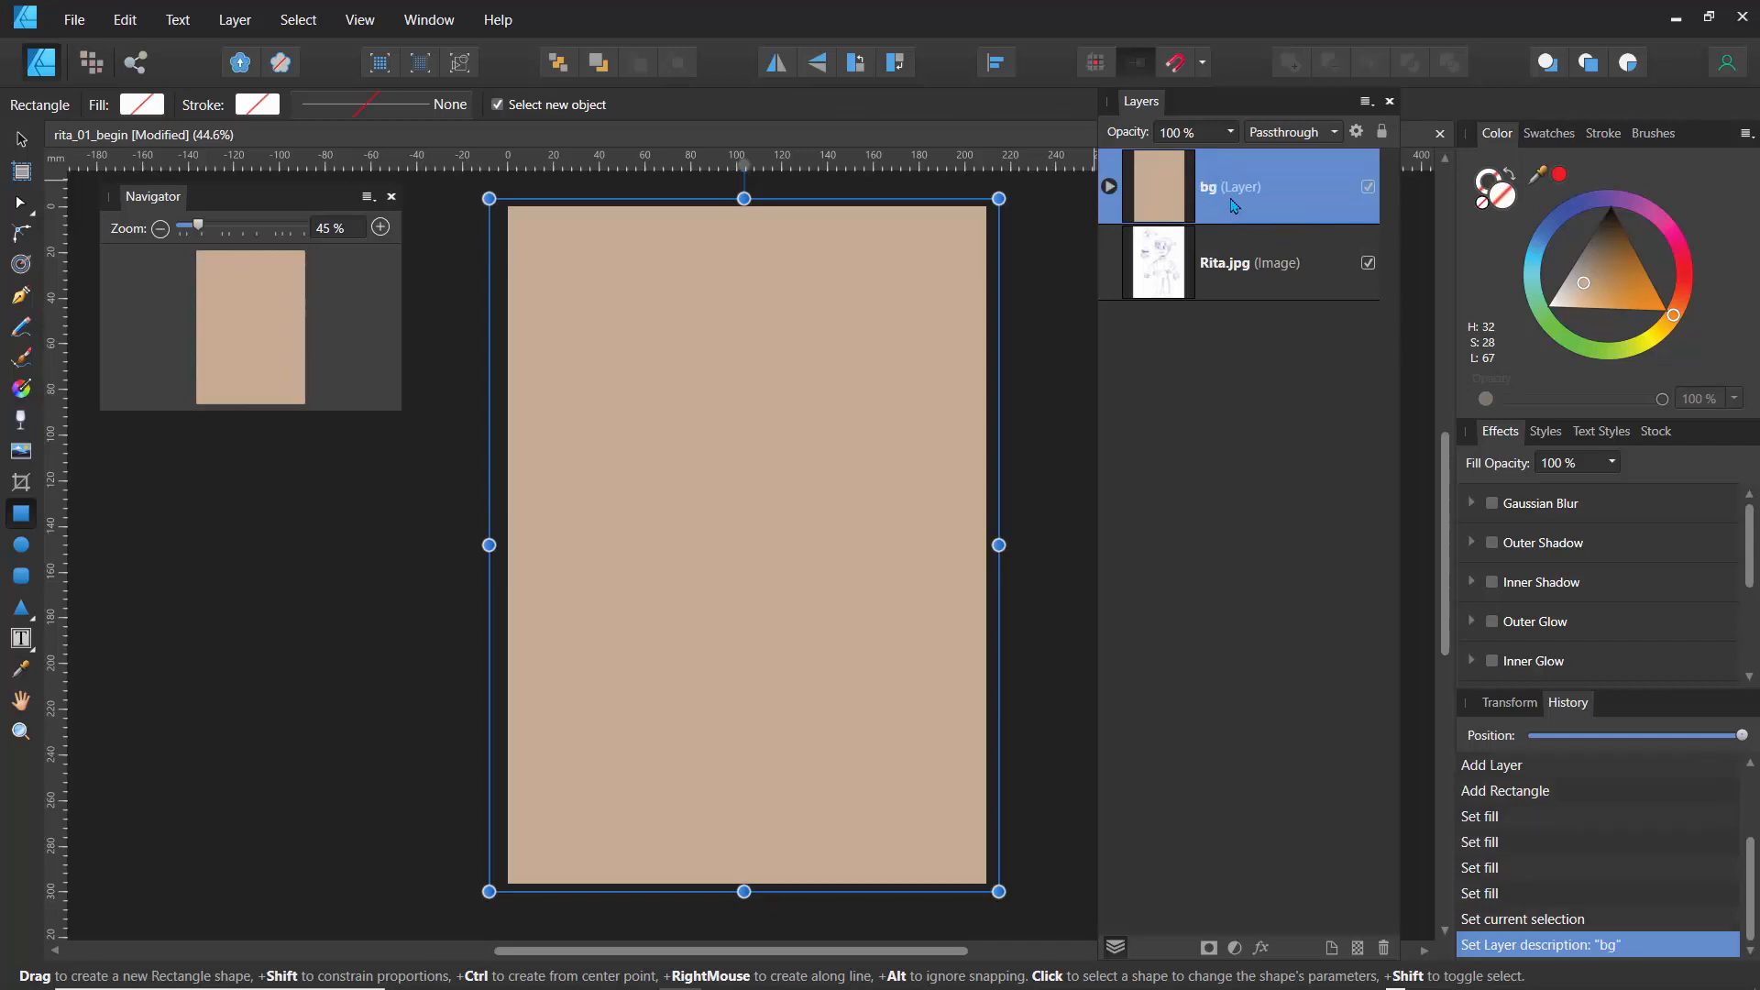
# - Lock the bg layer and move it below the Rita.jpg image, toggling the image's visibility to check the background
pyautogui.click(1382, 132)
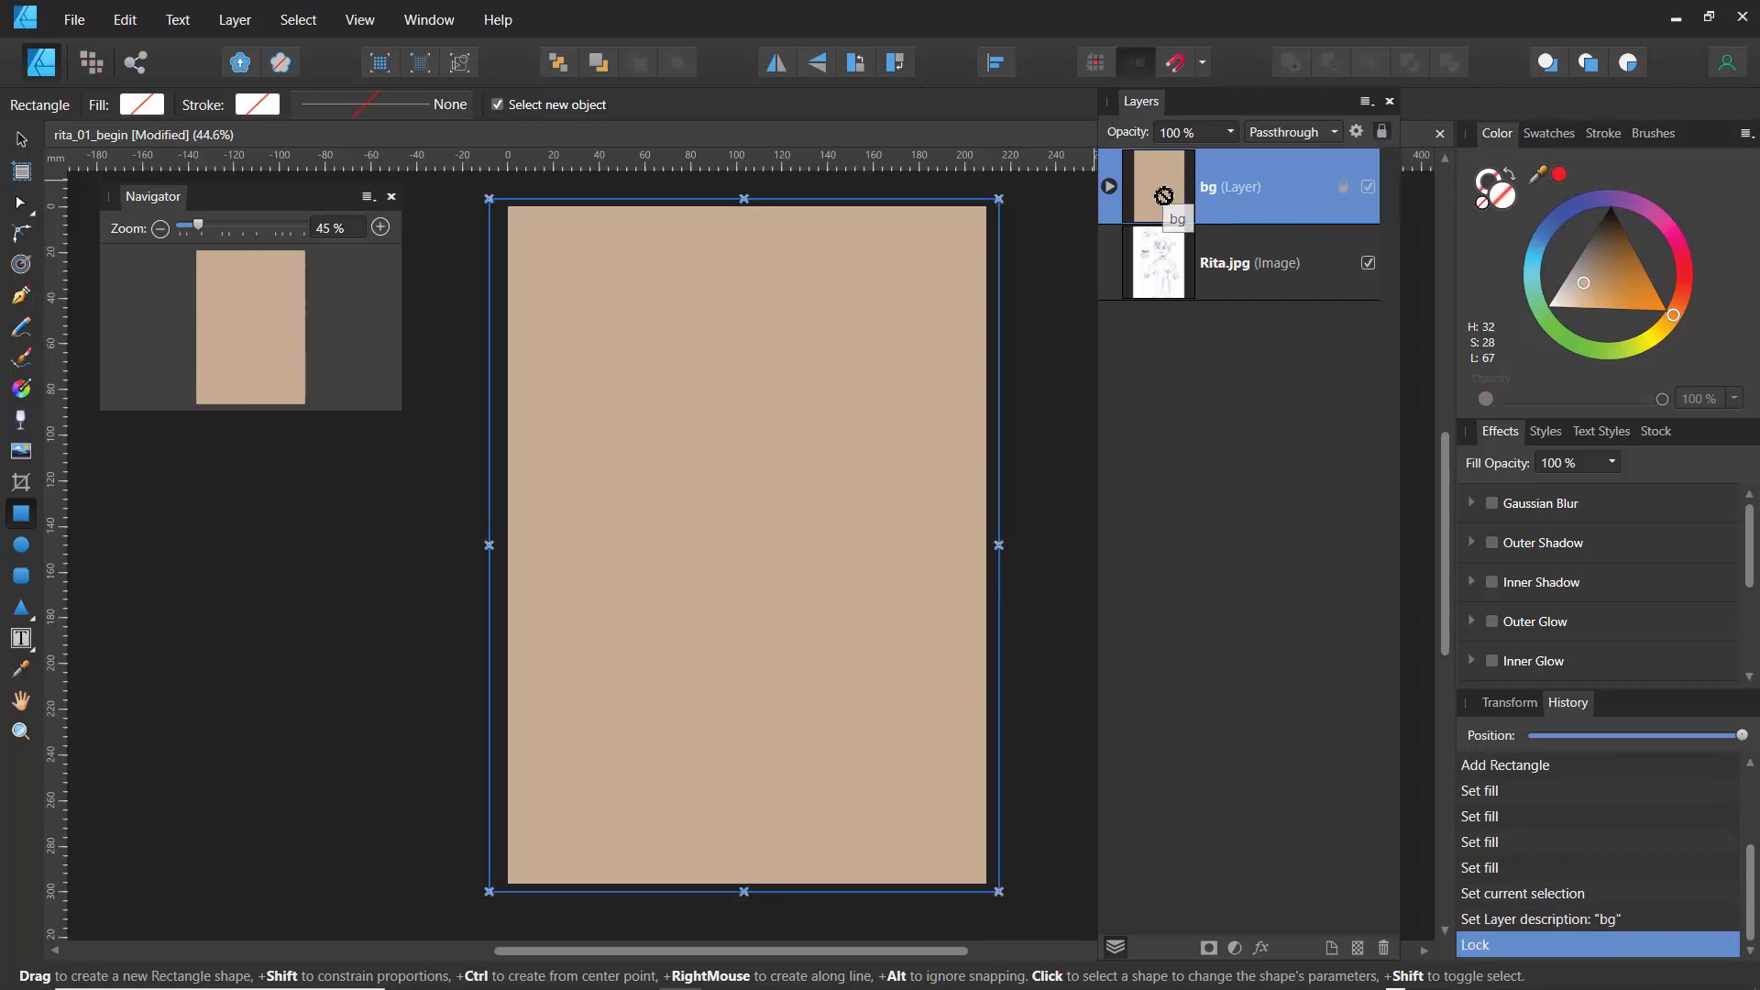
pyautogui.moveTo(1164, 195); pyautogui.dragTo(1167, 321)
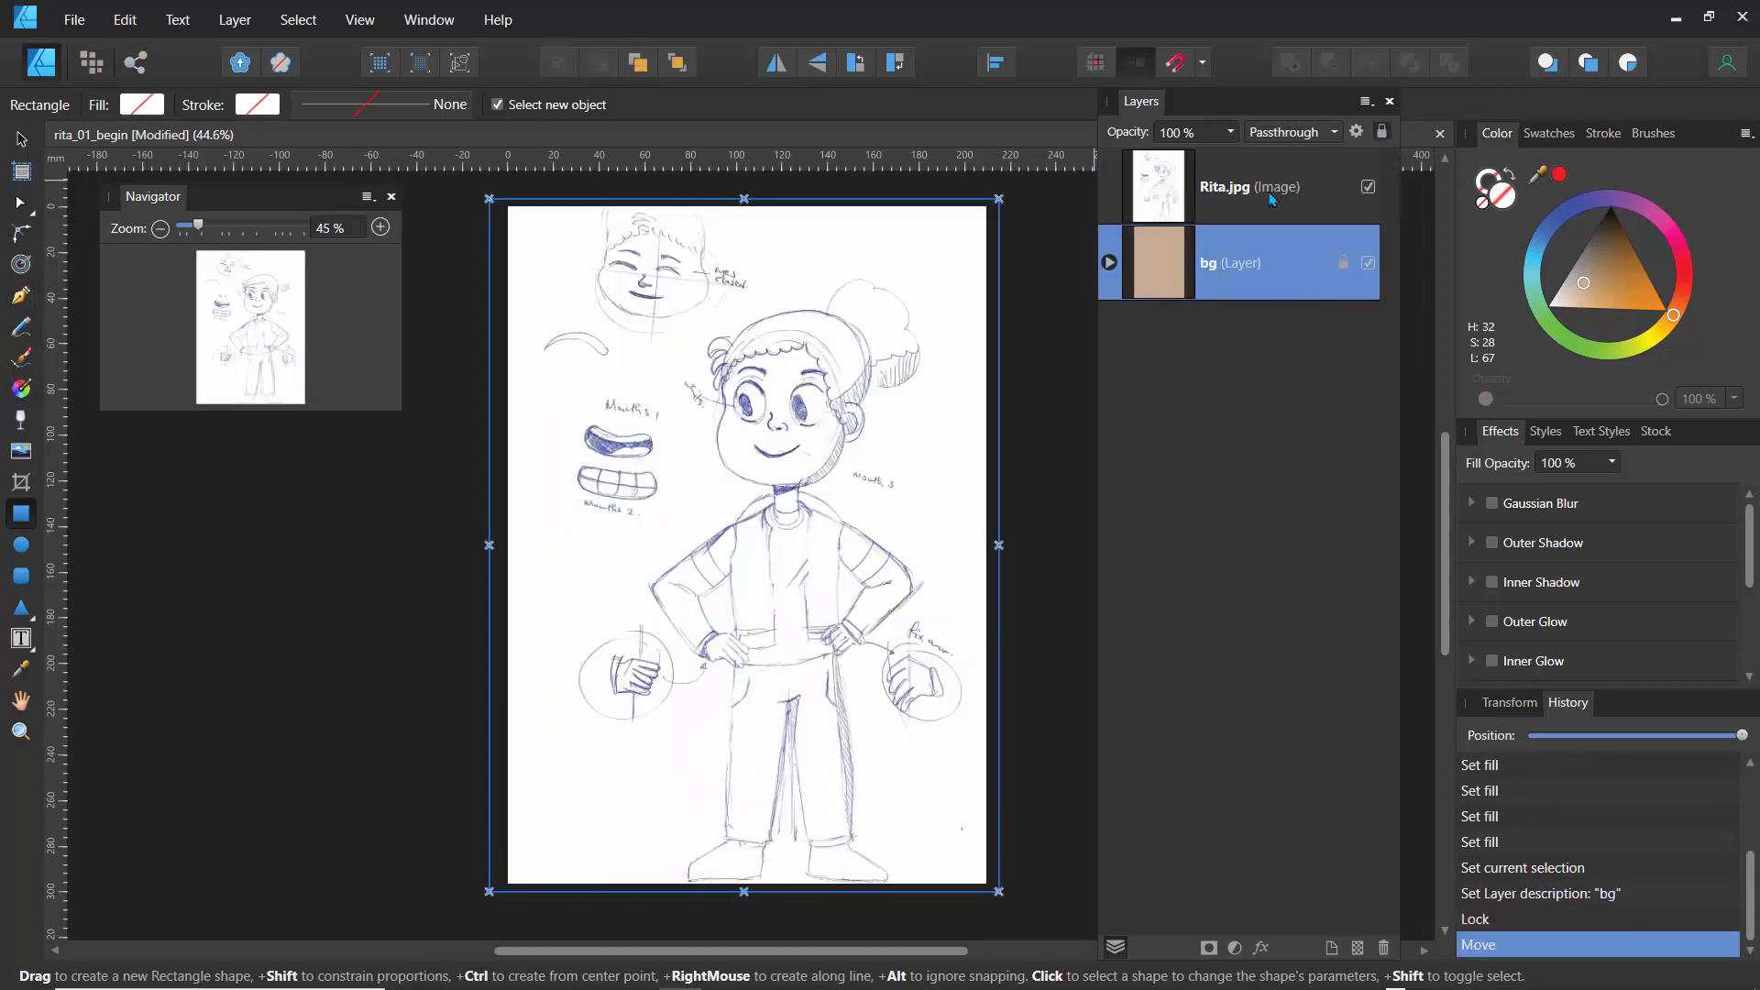
pyautogui.click(1367, 187)
pyautogui.click(1375, 197)
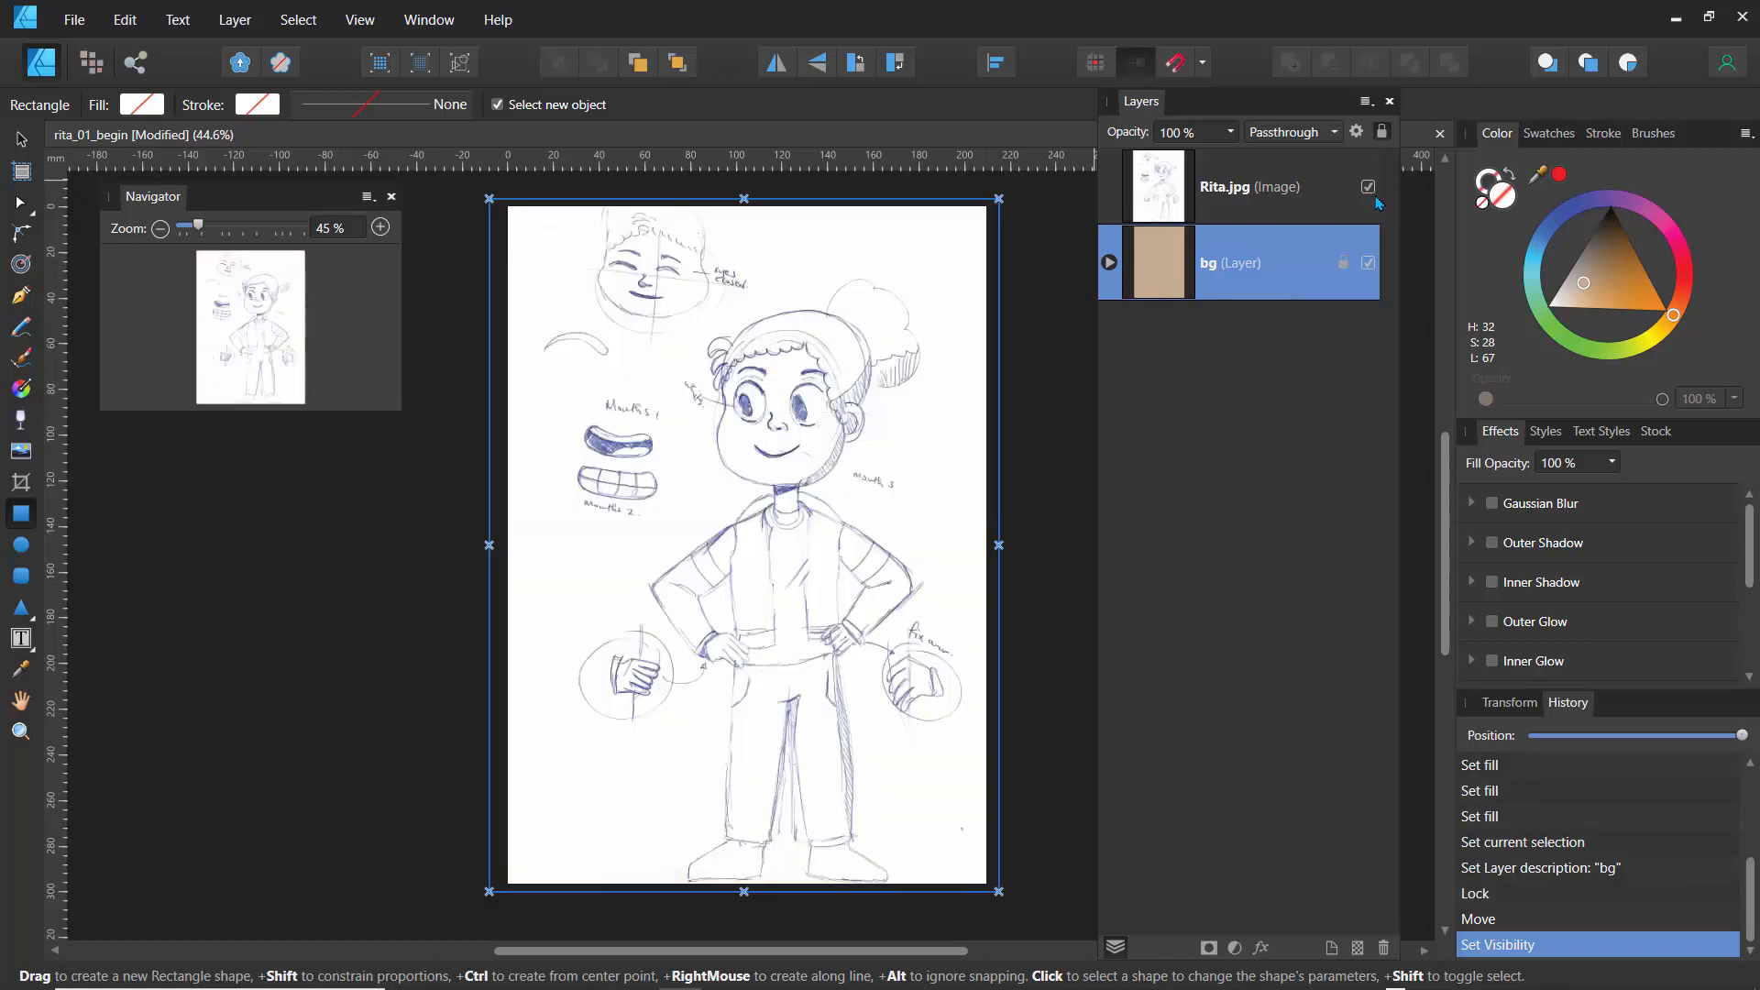
pyautogui.click(1375, 197)
pyautogui.click(1376, 196)
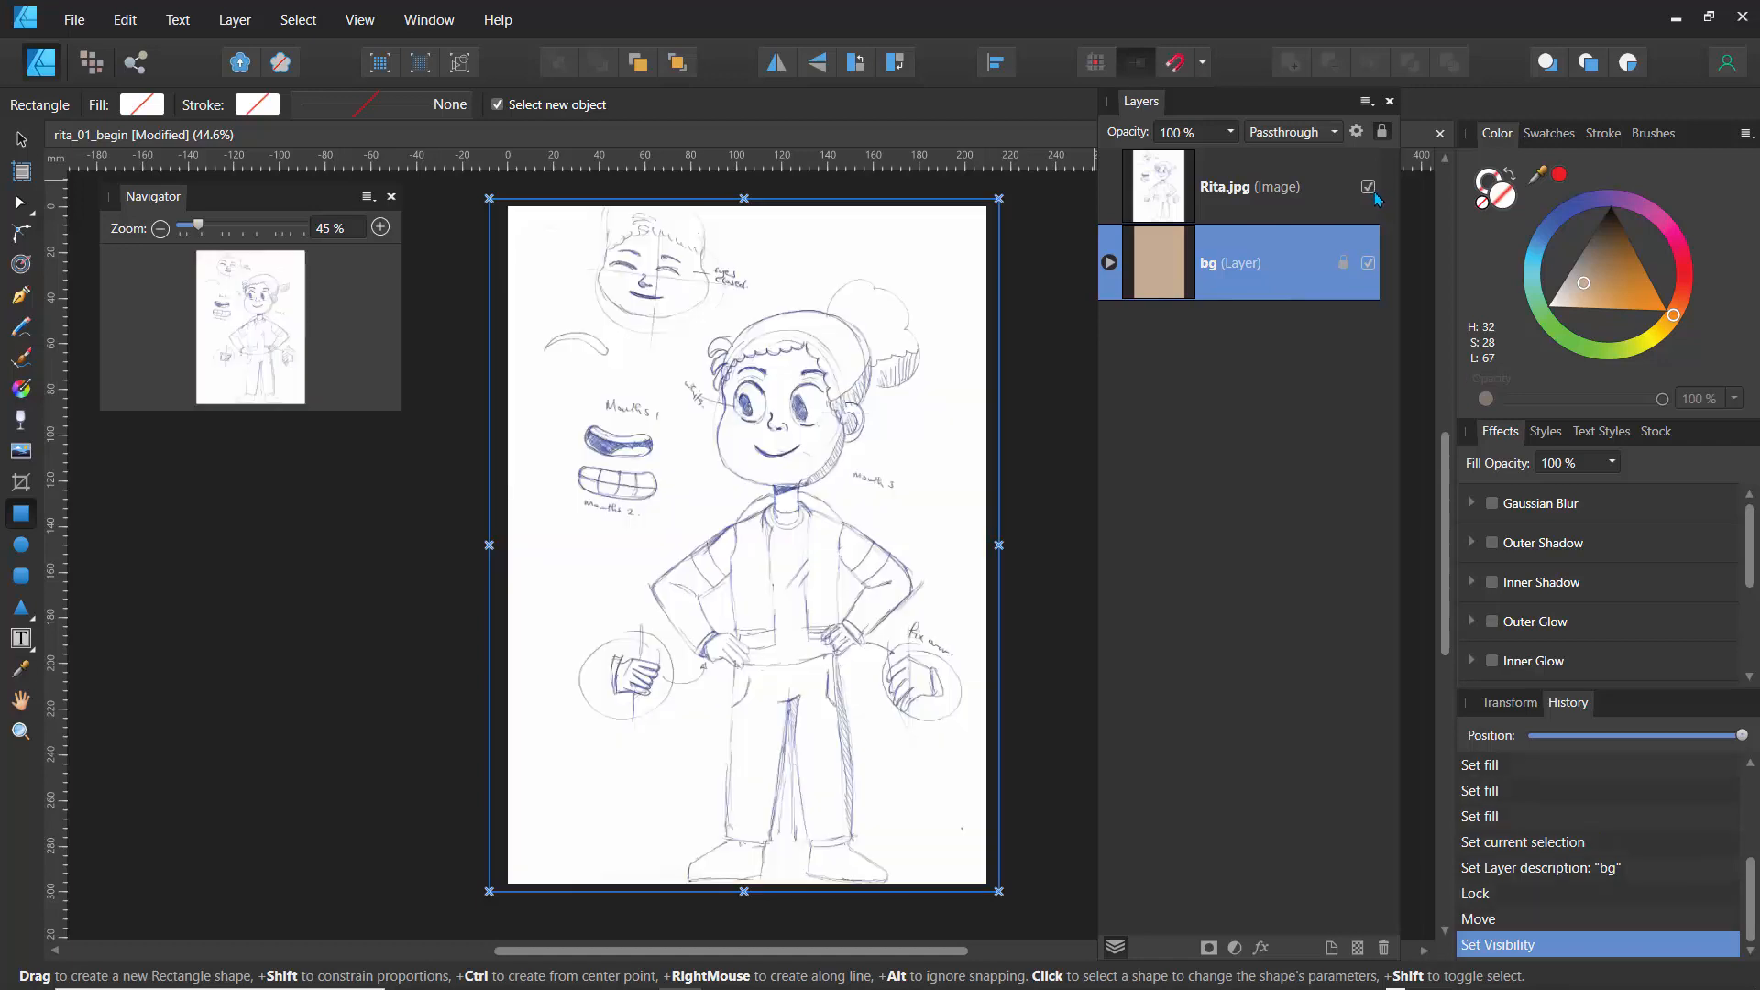
# - Put the Rita.jpg image into a group of its own above the bg layer
pyautogui.click(1153, 204)
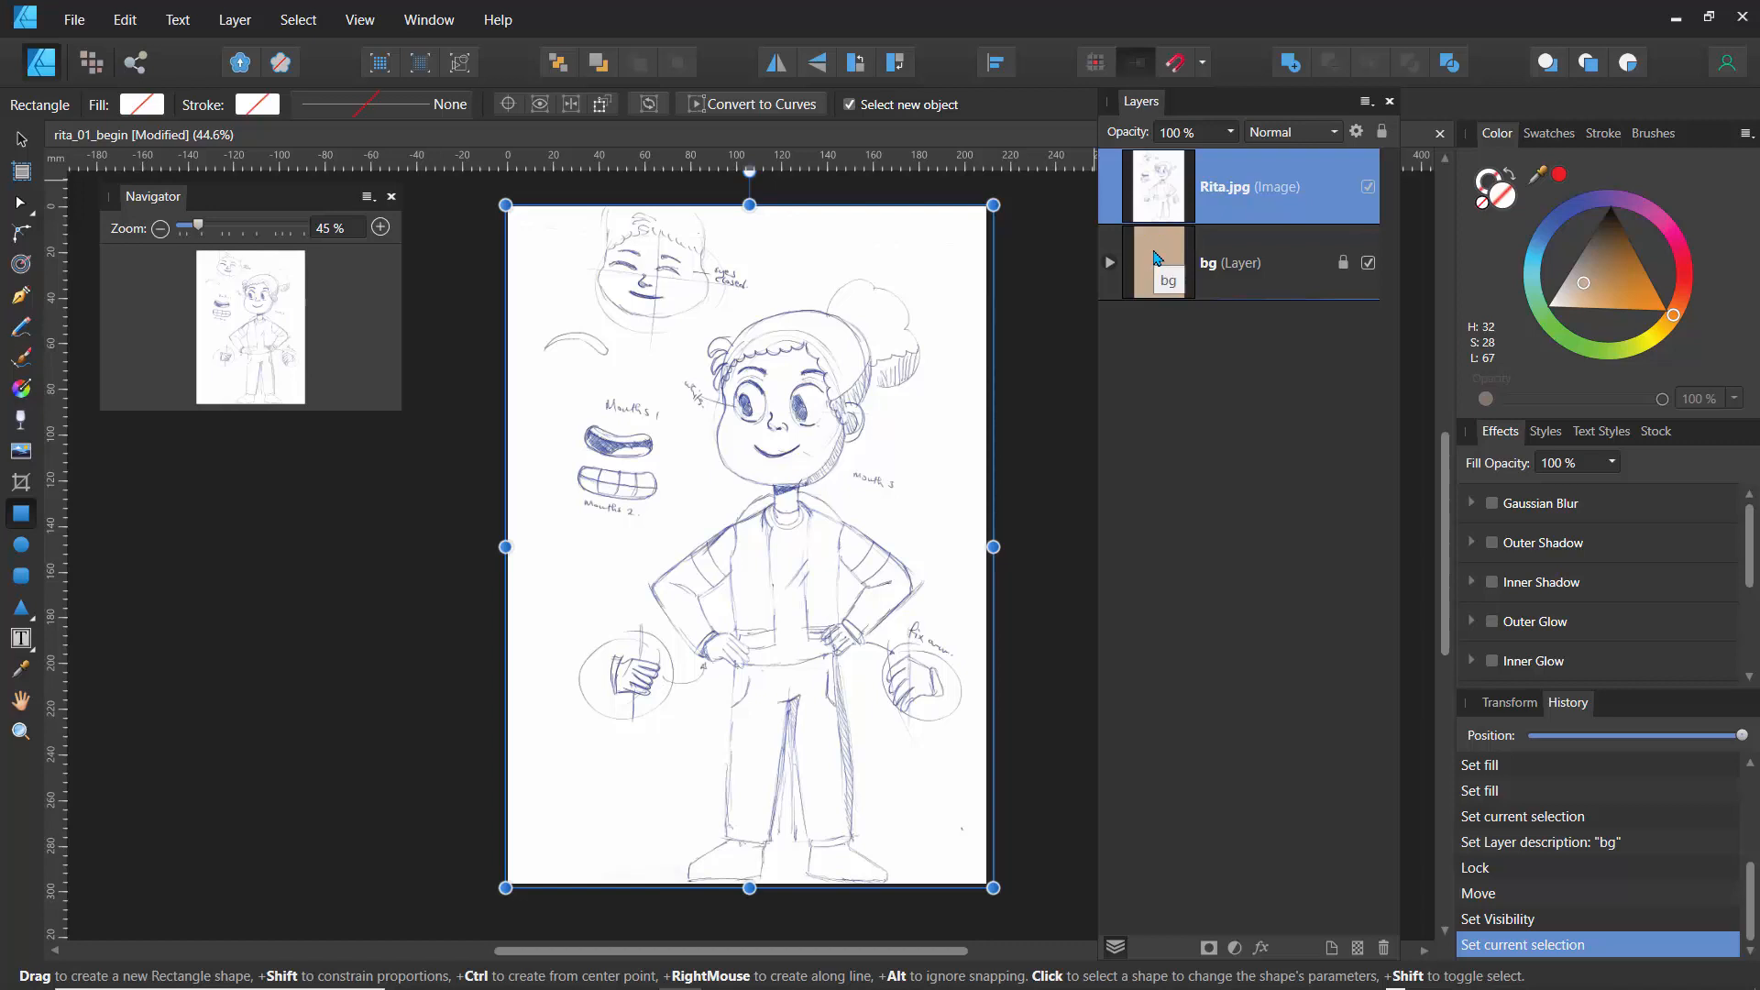
pyautogui.hotkey('ctrl', 'g')
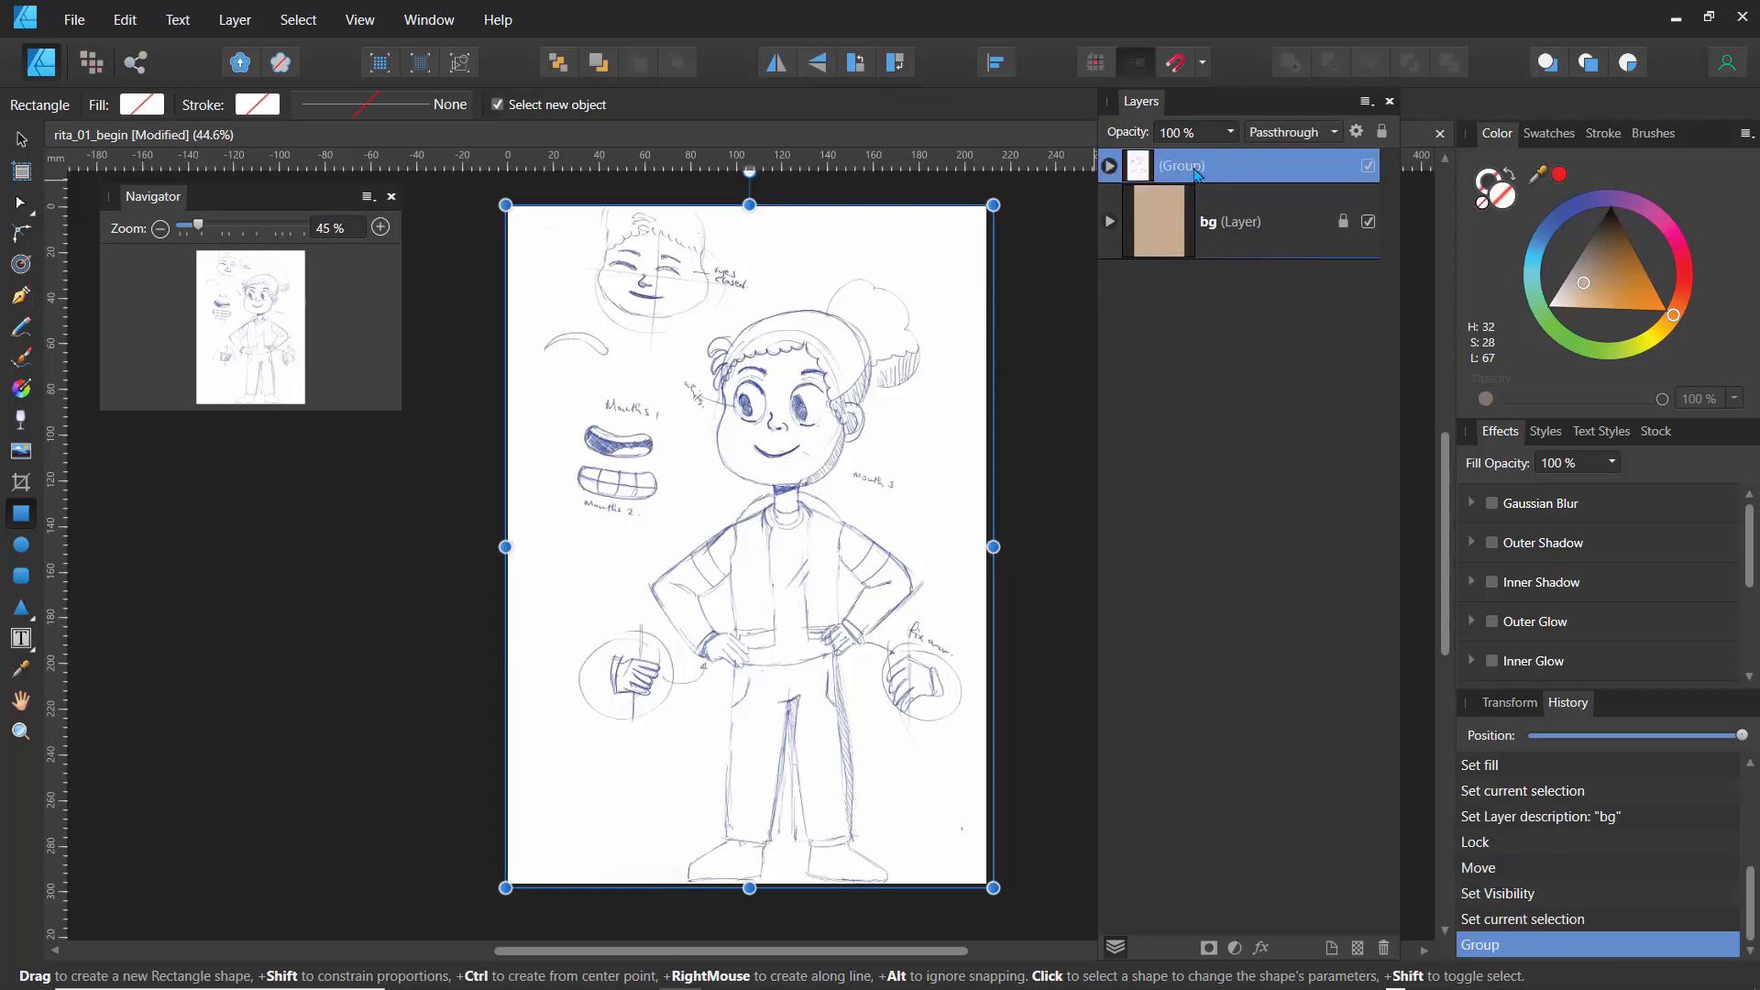
# - Rename the group above the bg layer as sketch
pyautogui.doubleClick(1195, 166)
pyautogui.write('sketch')
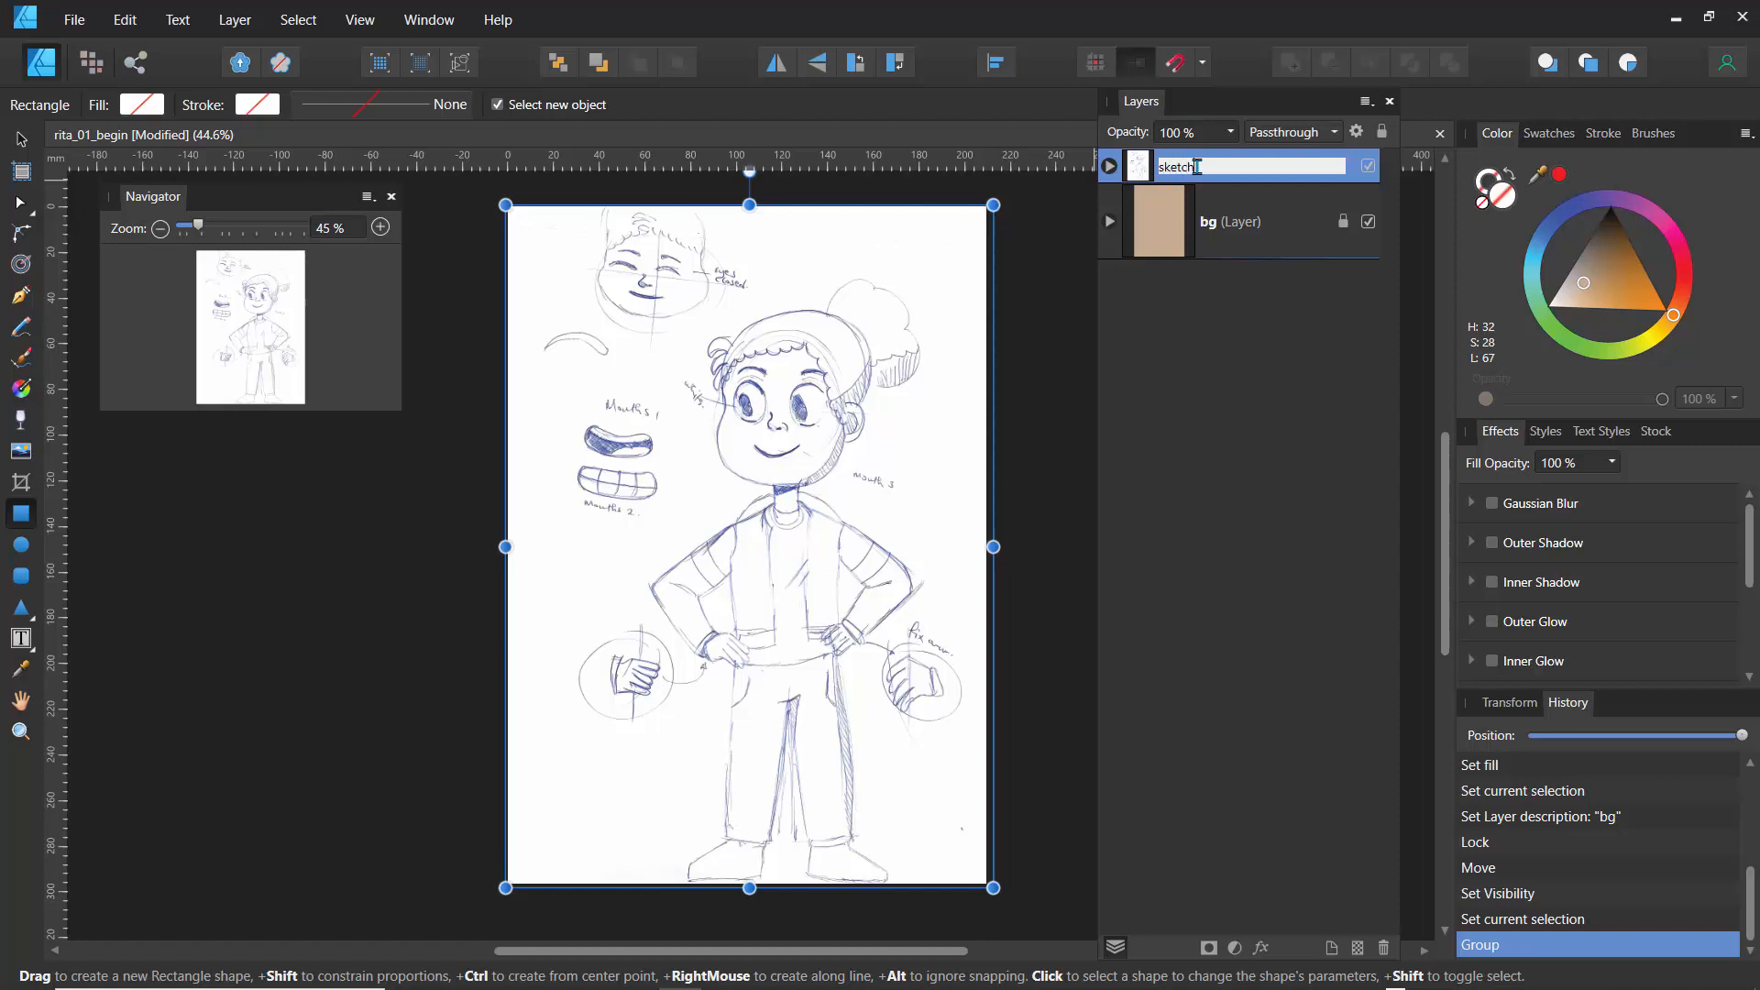
pyautogui.press('Return')
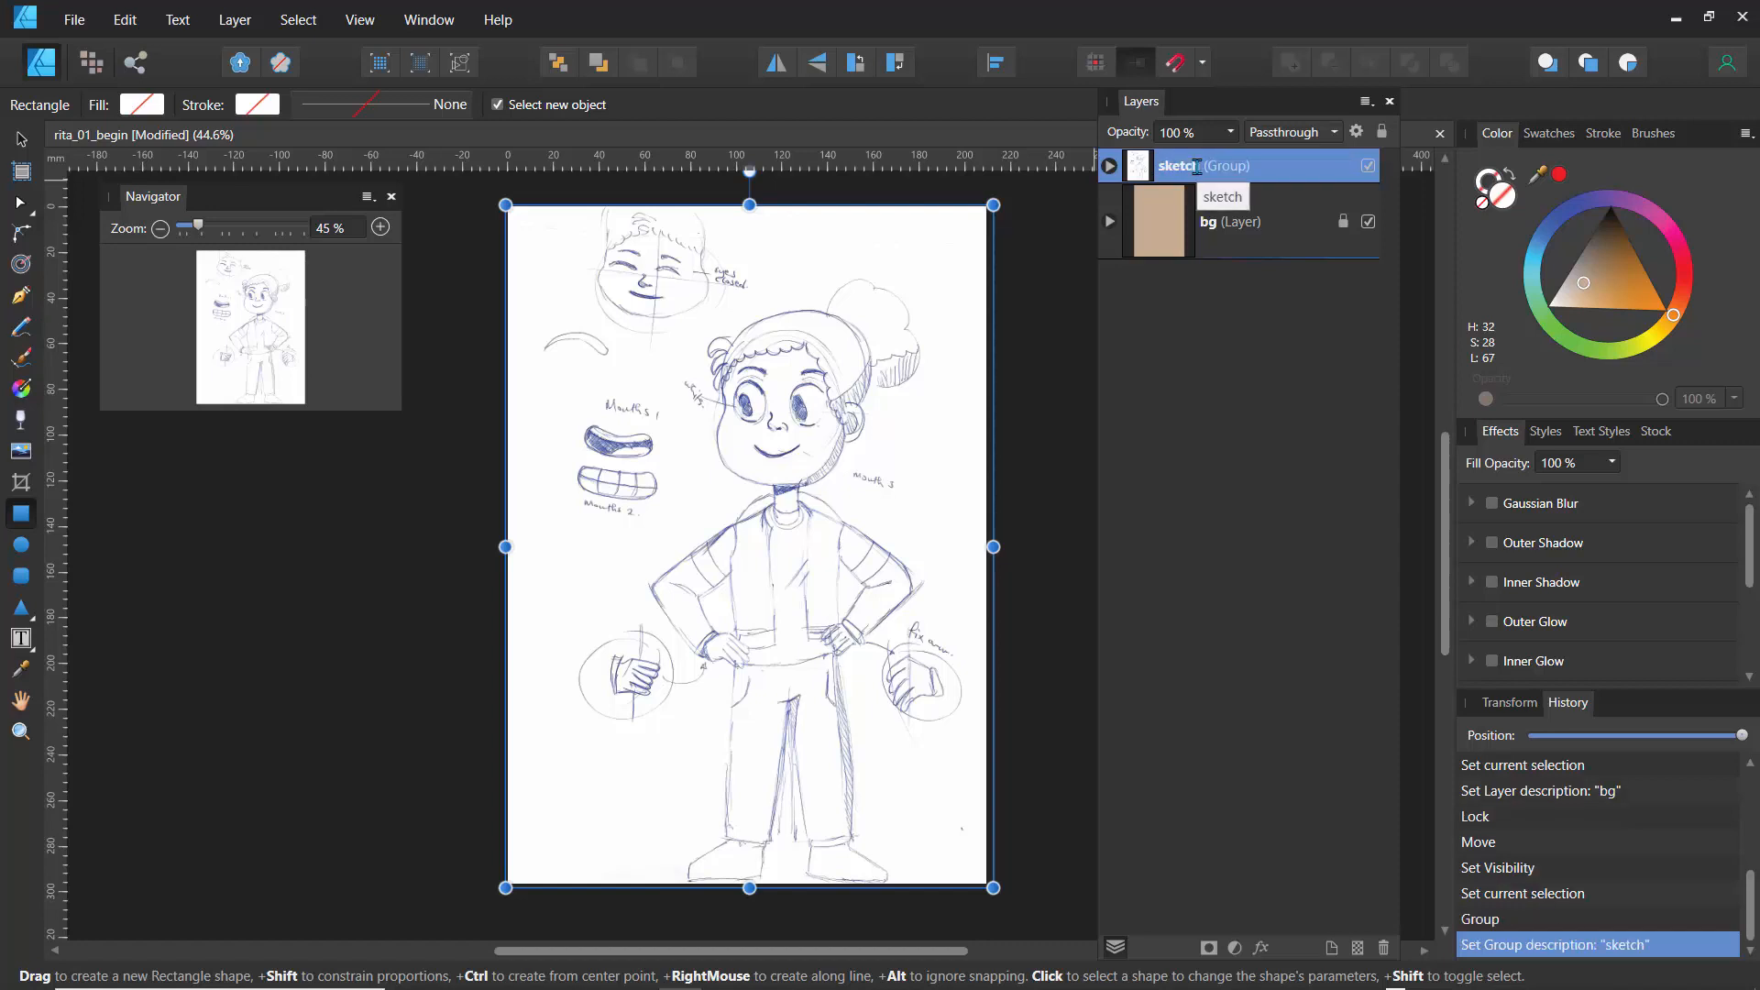
# - Add a Levels adjustment to the sketch group and move its settings clear of the drawing
pyautogui.click(1235, 948)
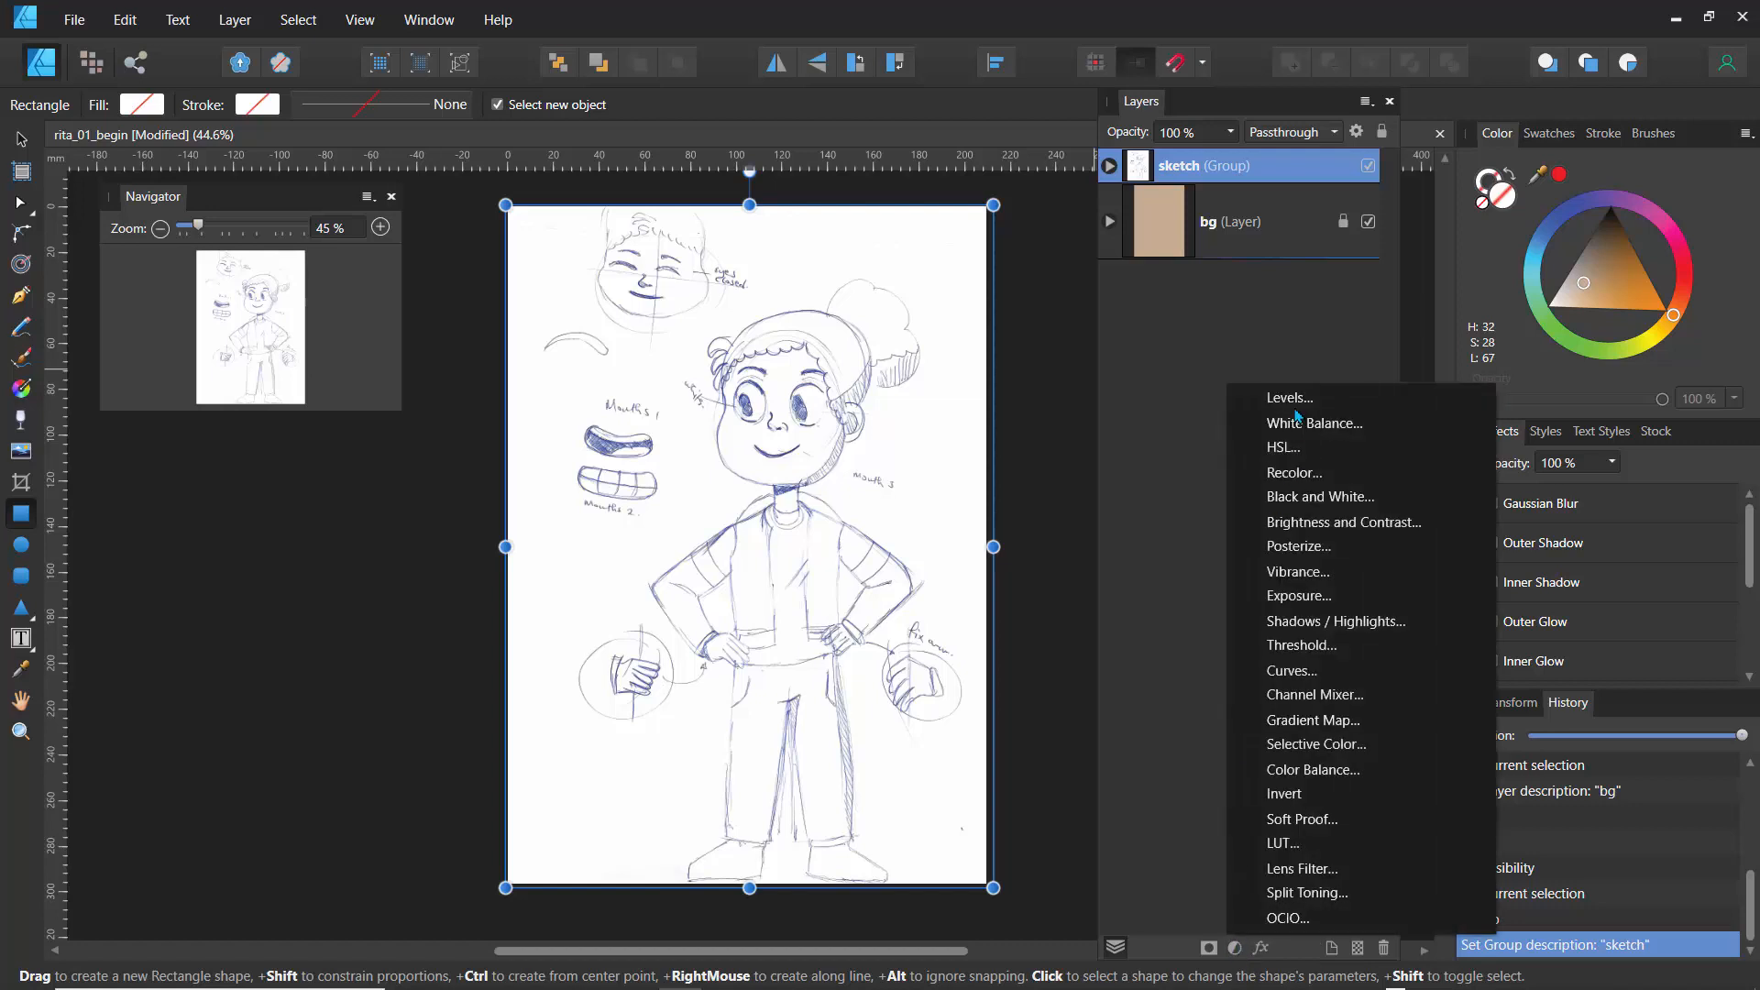
pyautogui.click(1294, 401)
pyautogui.moveTo(1015, 392); pyautogui.dragTo(195, 219)
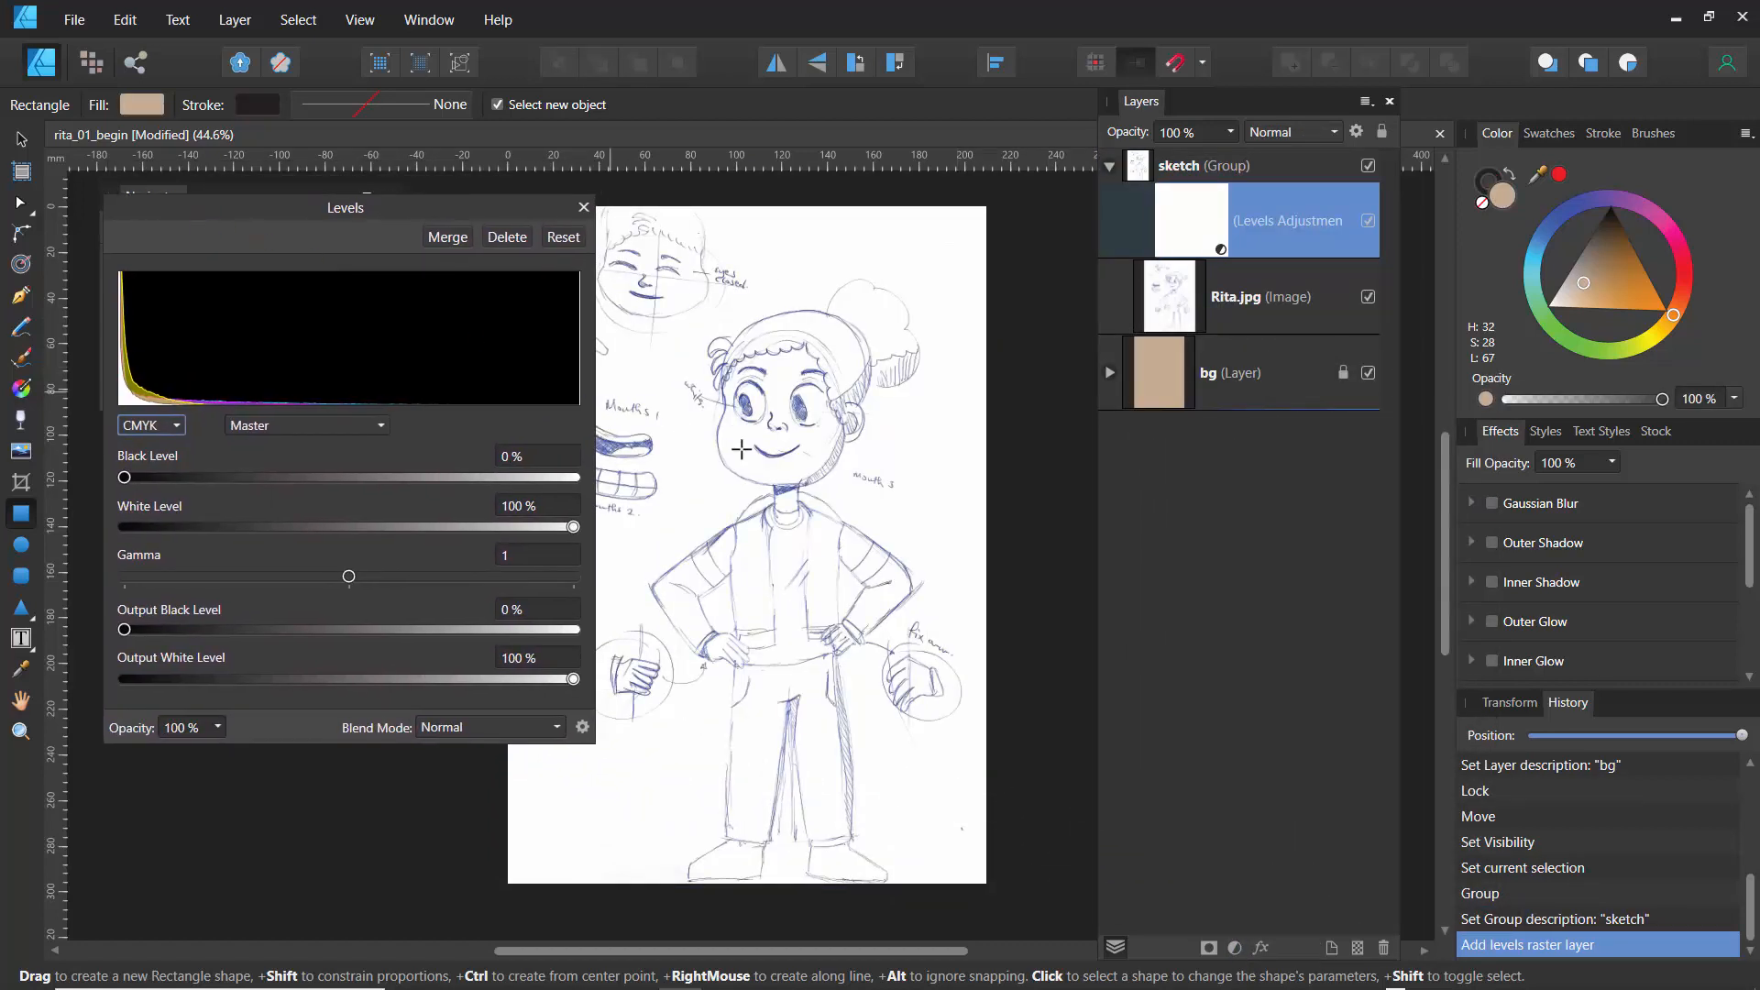
pyautogui.moveTo(401, 213); pyautogui.dragTo(1281, 220)
# - Darken the sketch with a 94% white level and 32% output black level in the Levels adjustment, and collapse the sketch group
pyautogui.moveTo(198, 225); pyautogui.dragTo(214, 226)
pyautogui.moveTo(225, 320); pyautogui.dragTo(273, 318)
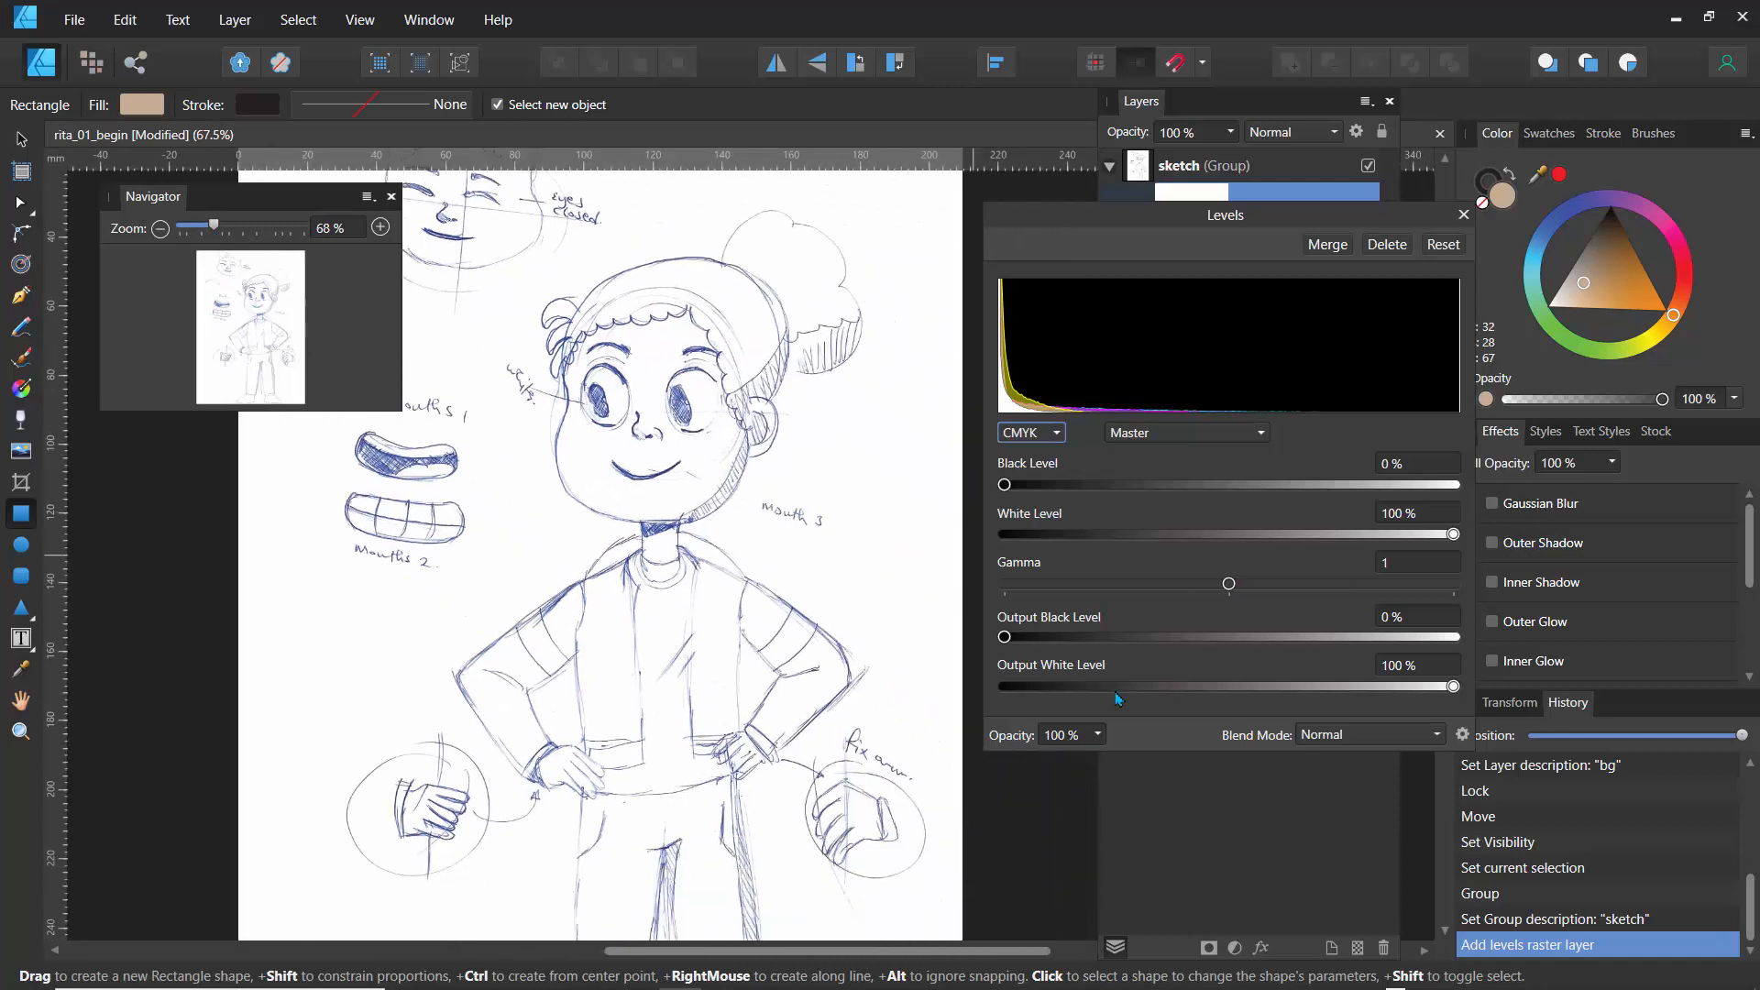
pyautogui.moveTo(1005, 485)
pyautogui.mouseDown()
pyautogui.moveTo(1195, 503)
pyautogui.moveTo(1162, 486)
pyautogui.moveTo(1006, 487)
pyautogui.mouseUp()
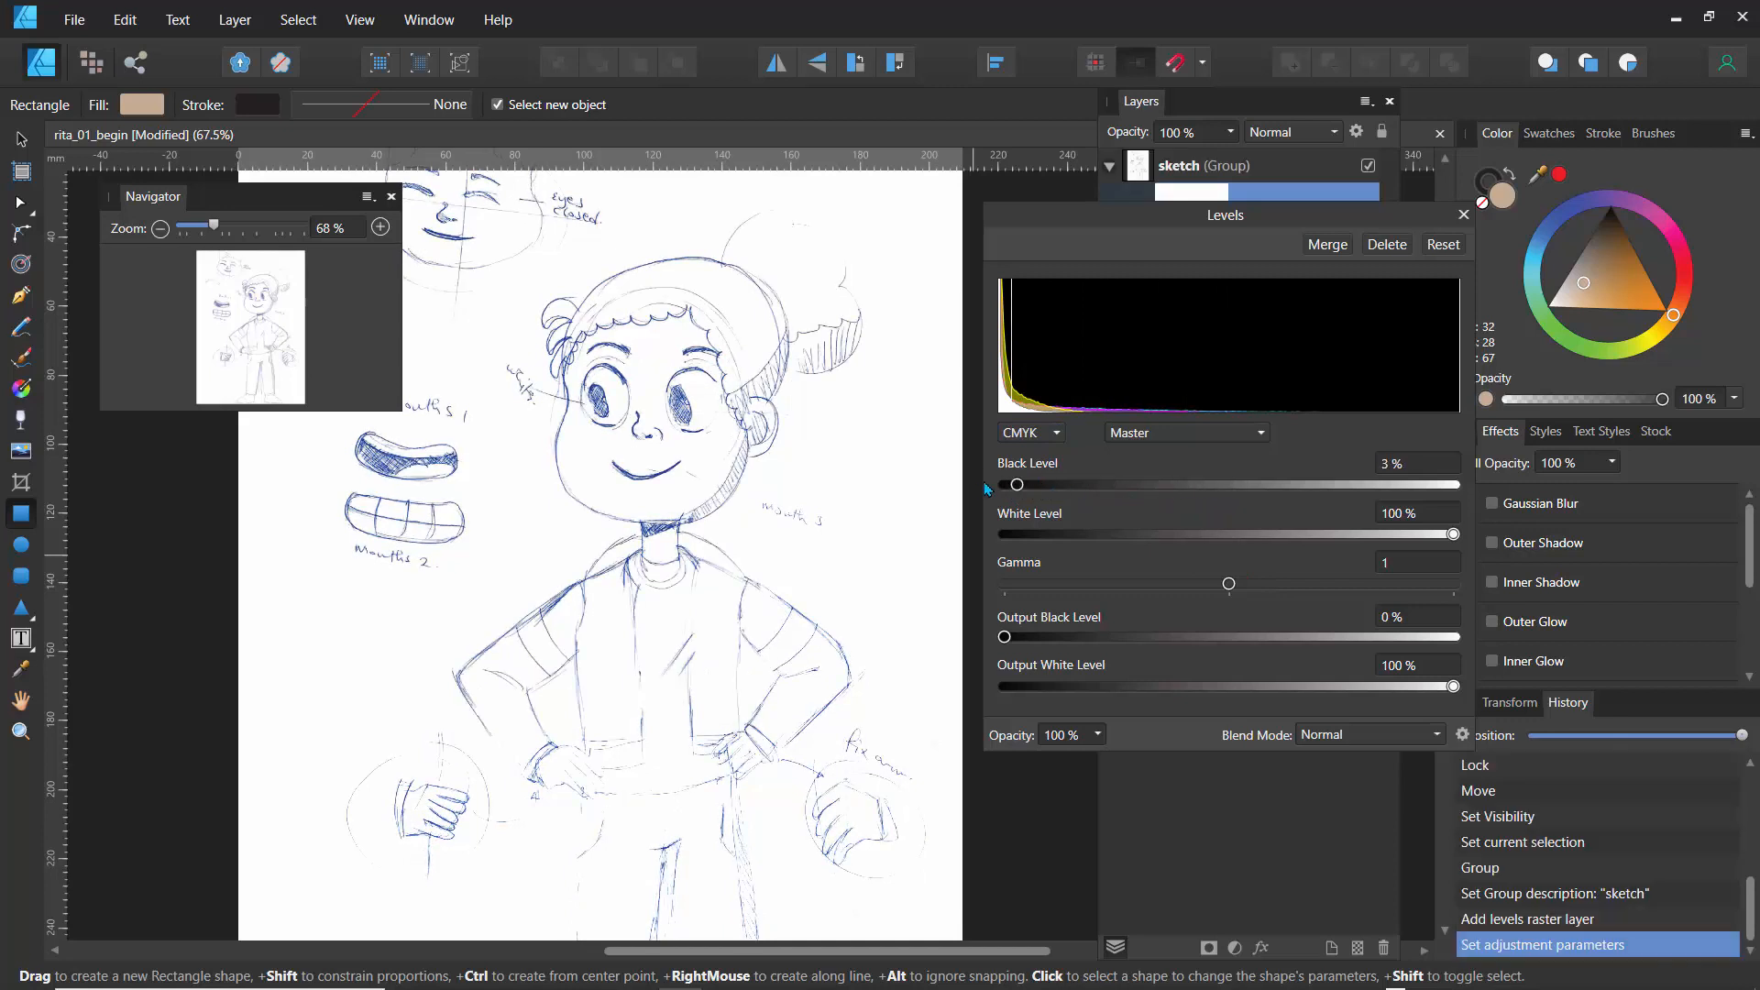
pyautogui.moveTo(1445, 547); pyautogui.dragTo(1427, 548)
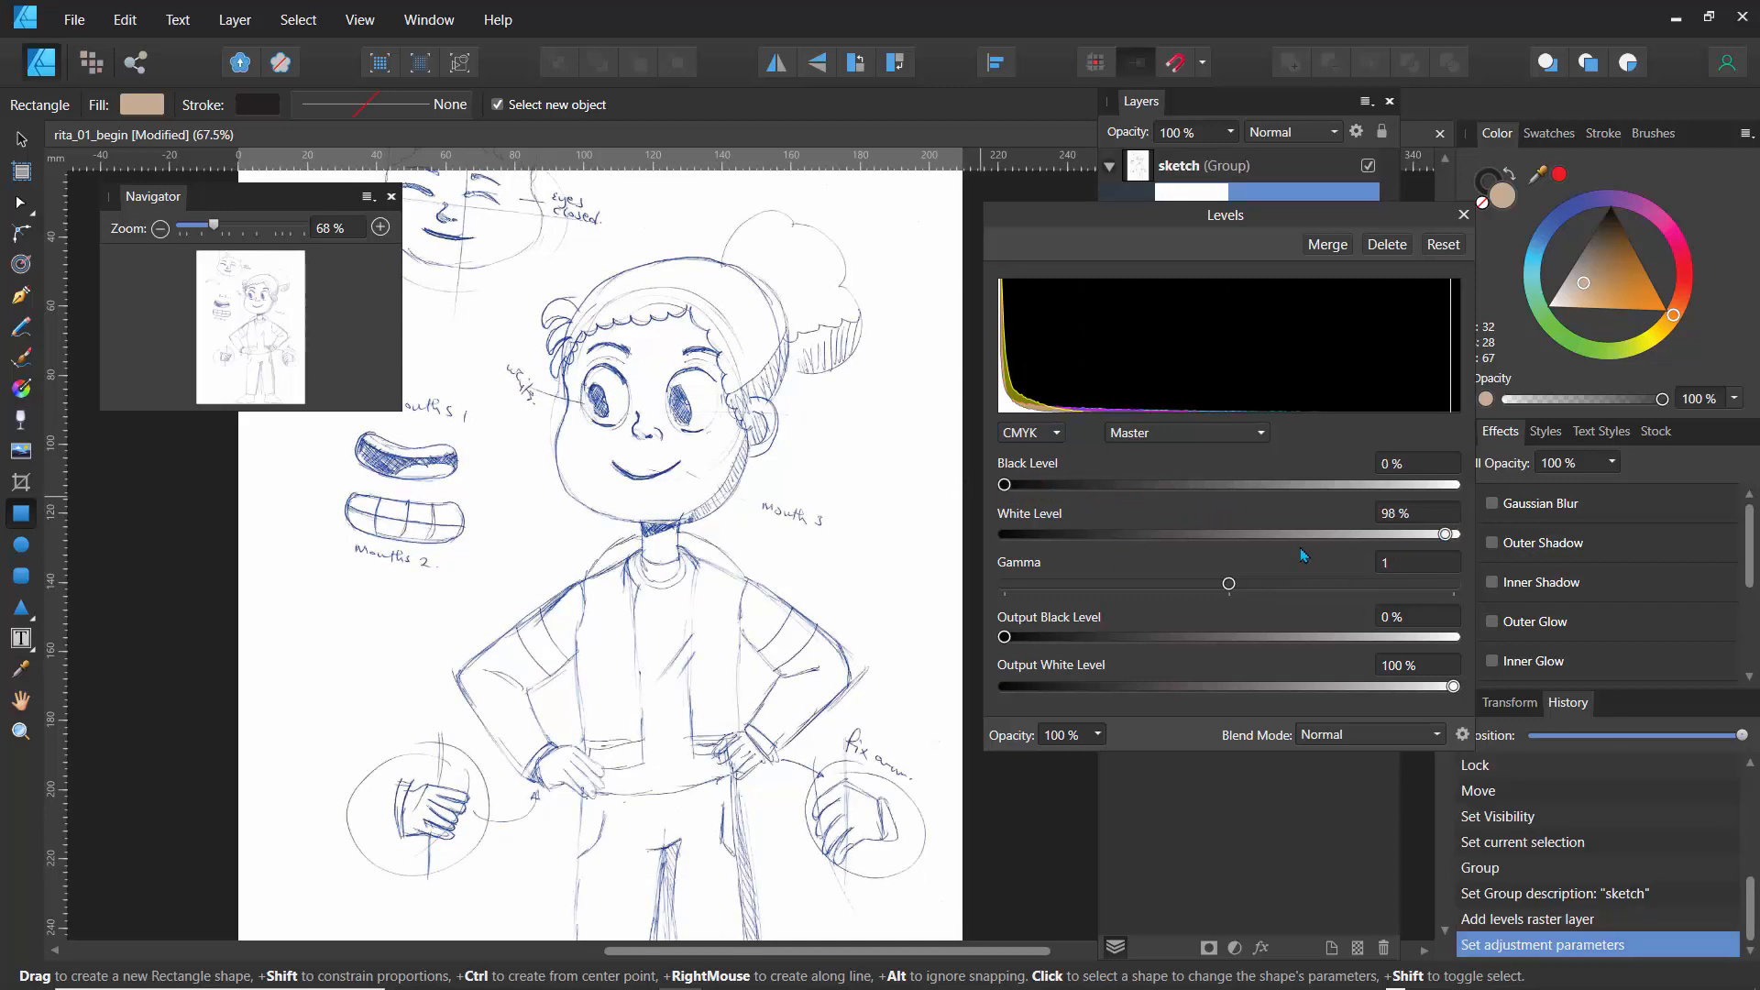
pyautogui.moveTo(1274, 548); pyautogui.dragTo(1426, 548)
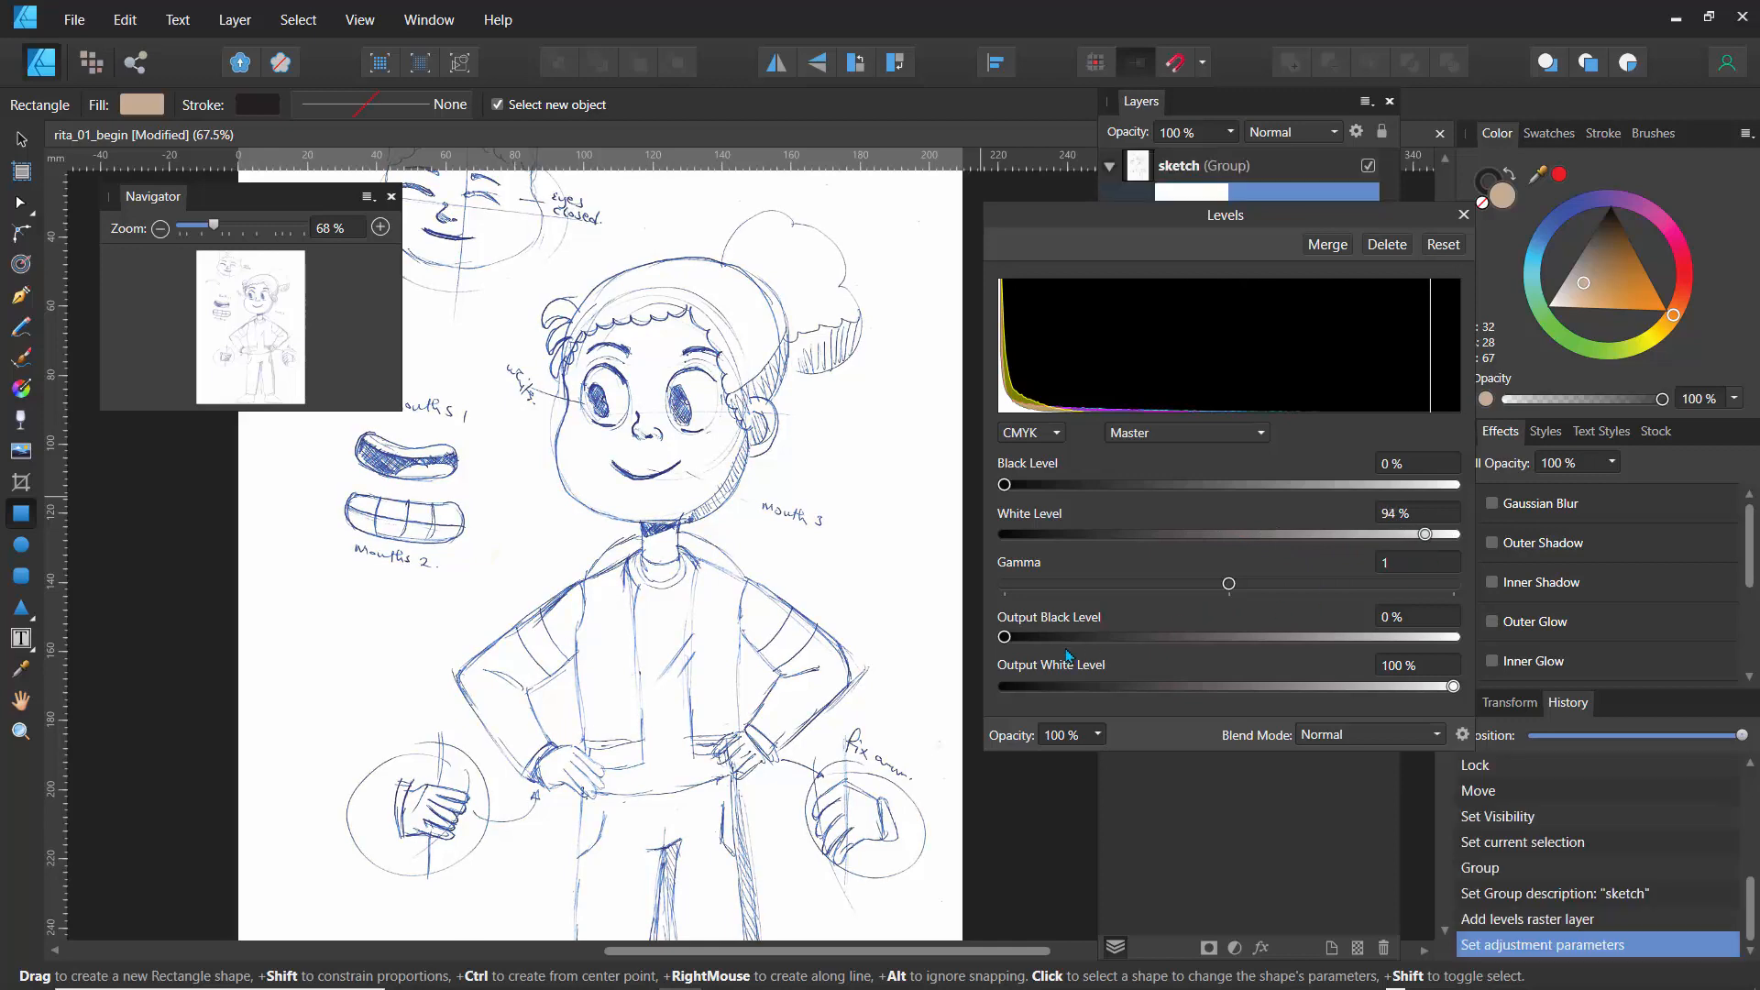
pyautogui.moveTo(1056, 646)
pyautogui.mouseDown()
pyautogui.moveTo(1196, 649)
pyautogui.moveTo(1150, 652)
pyautogui.mouseUp()
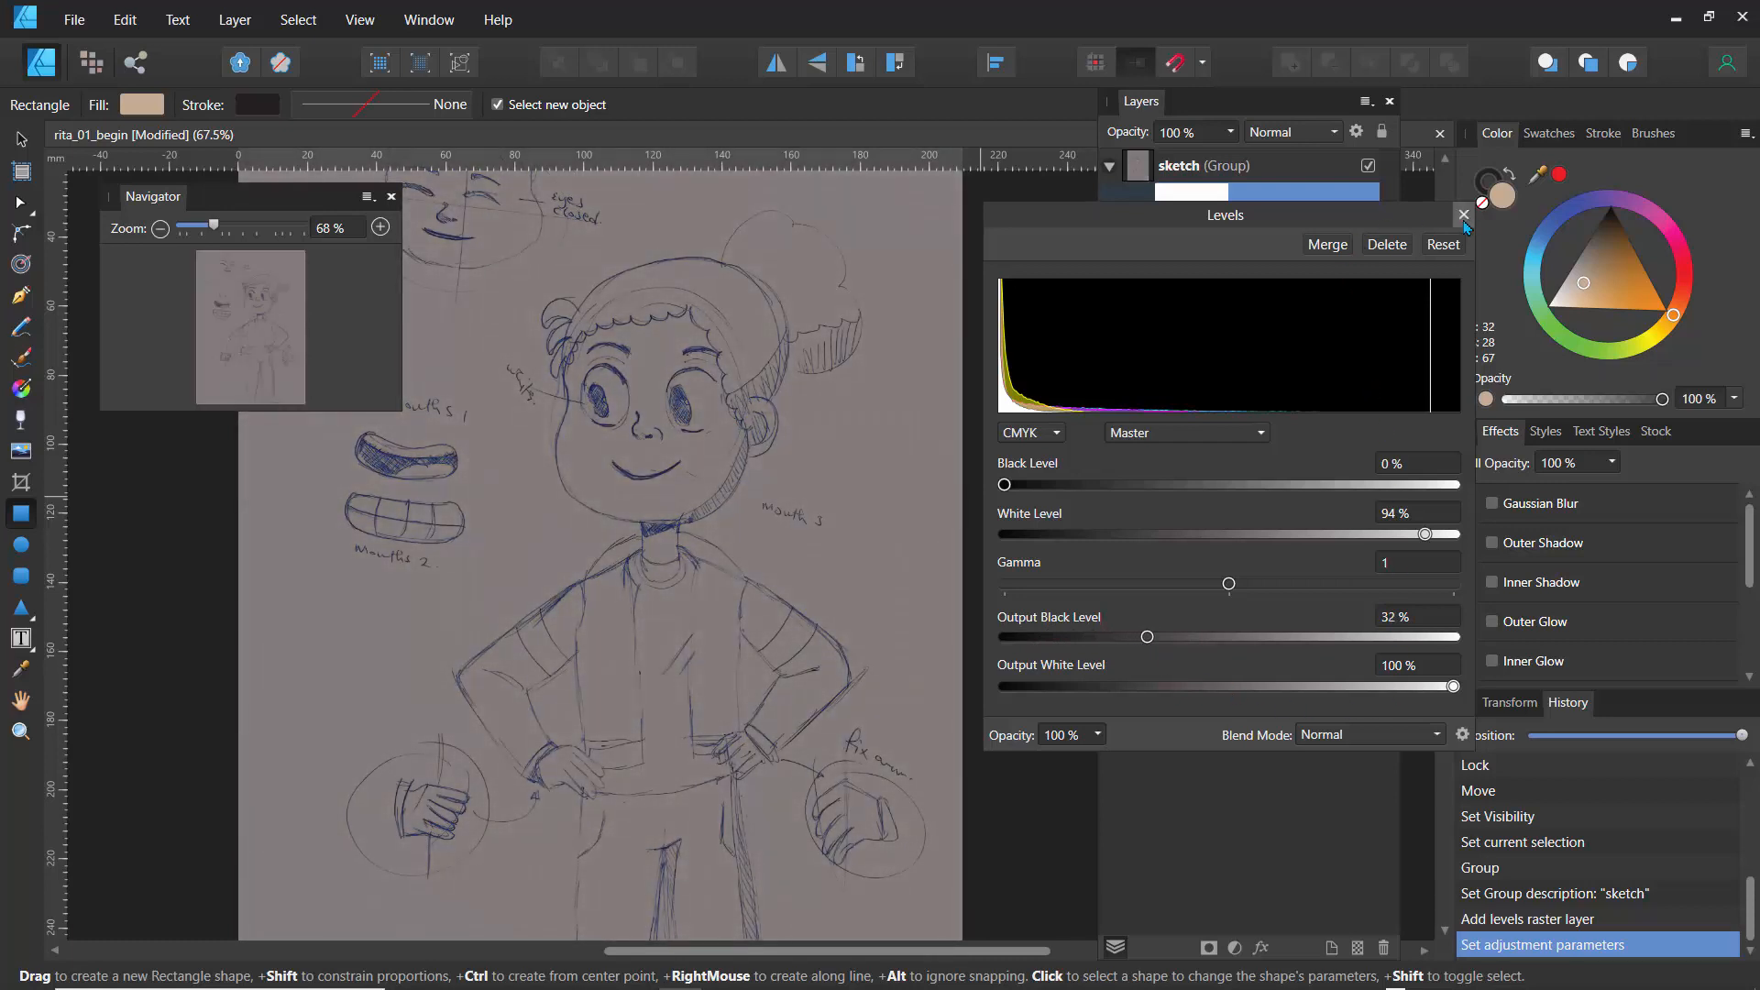
pyautogui.click(1463, 216)
pyautogui.click(1110, 166)
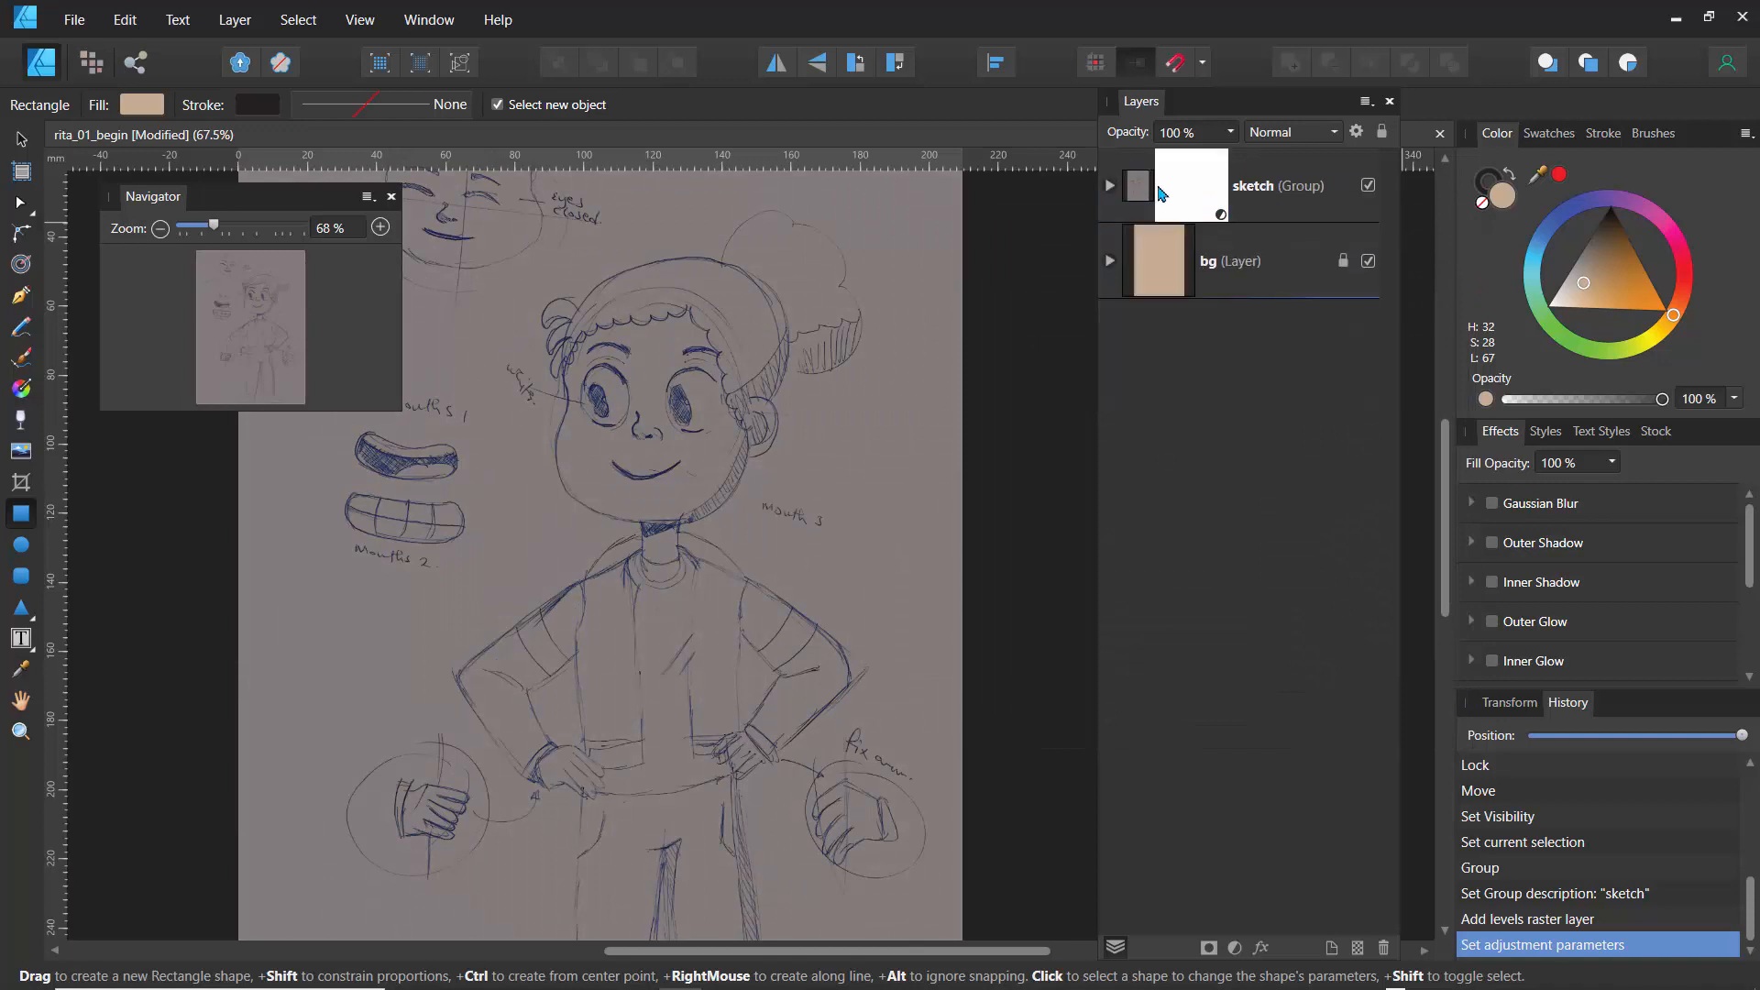
# - Lower the sketch group's opacity to 78% and lock the group
pyautogui.click(1157, 179)
pyautogui.click(1230, 132)
pyautogui.moveTo(1233, 156)
pyautogui.mouseDown()
pyautogui.moveTo(1104, 165)
pyautogui.moveTo(1194, 163)
pyautogui.moveTo(1153, 156)
pyautogui.moveTo(1170, 168)
pyautogui.mouseUp()
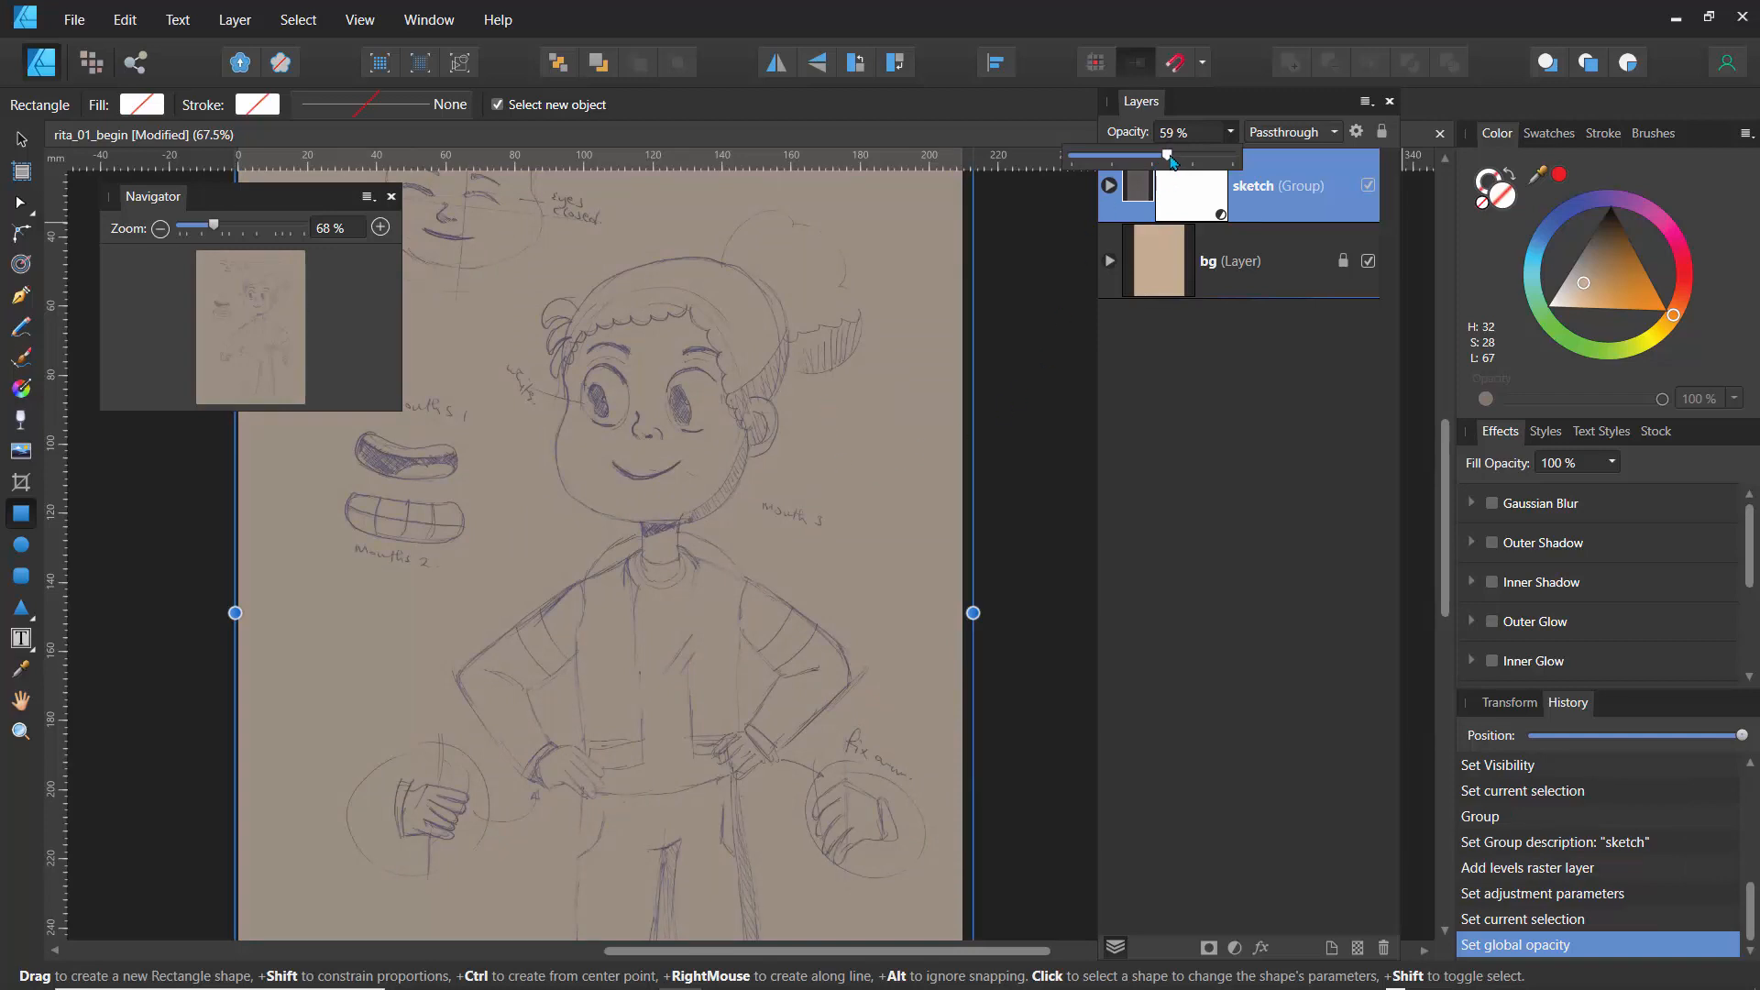
pyautogui.moveTo(1168, 158); pyautogui.dragTo(1205, 163)
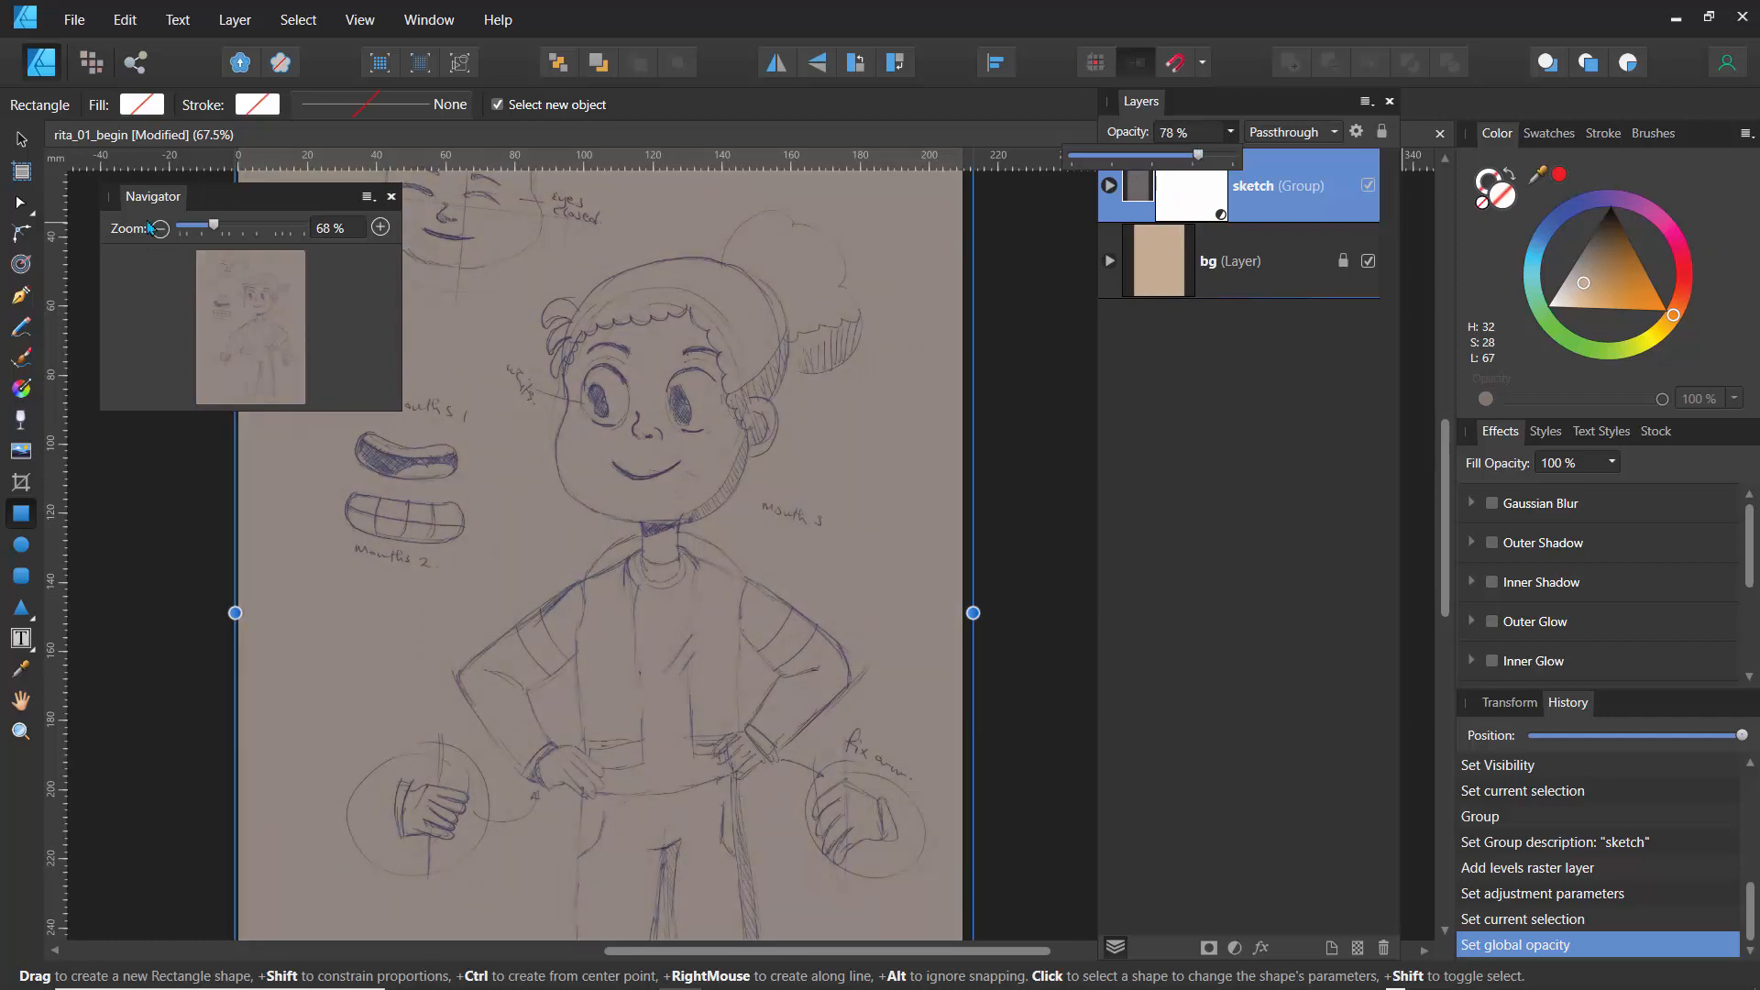
pyautogui.moveTo(213, 229); pyautogui.dragTo(243, 240)
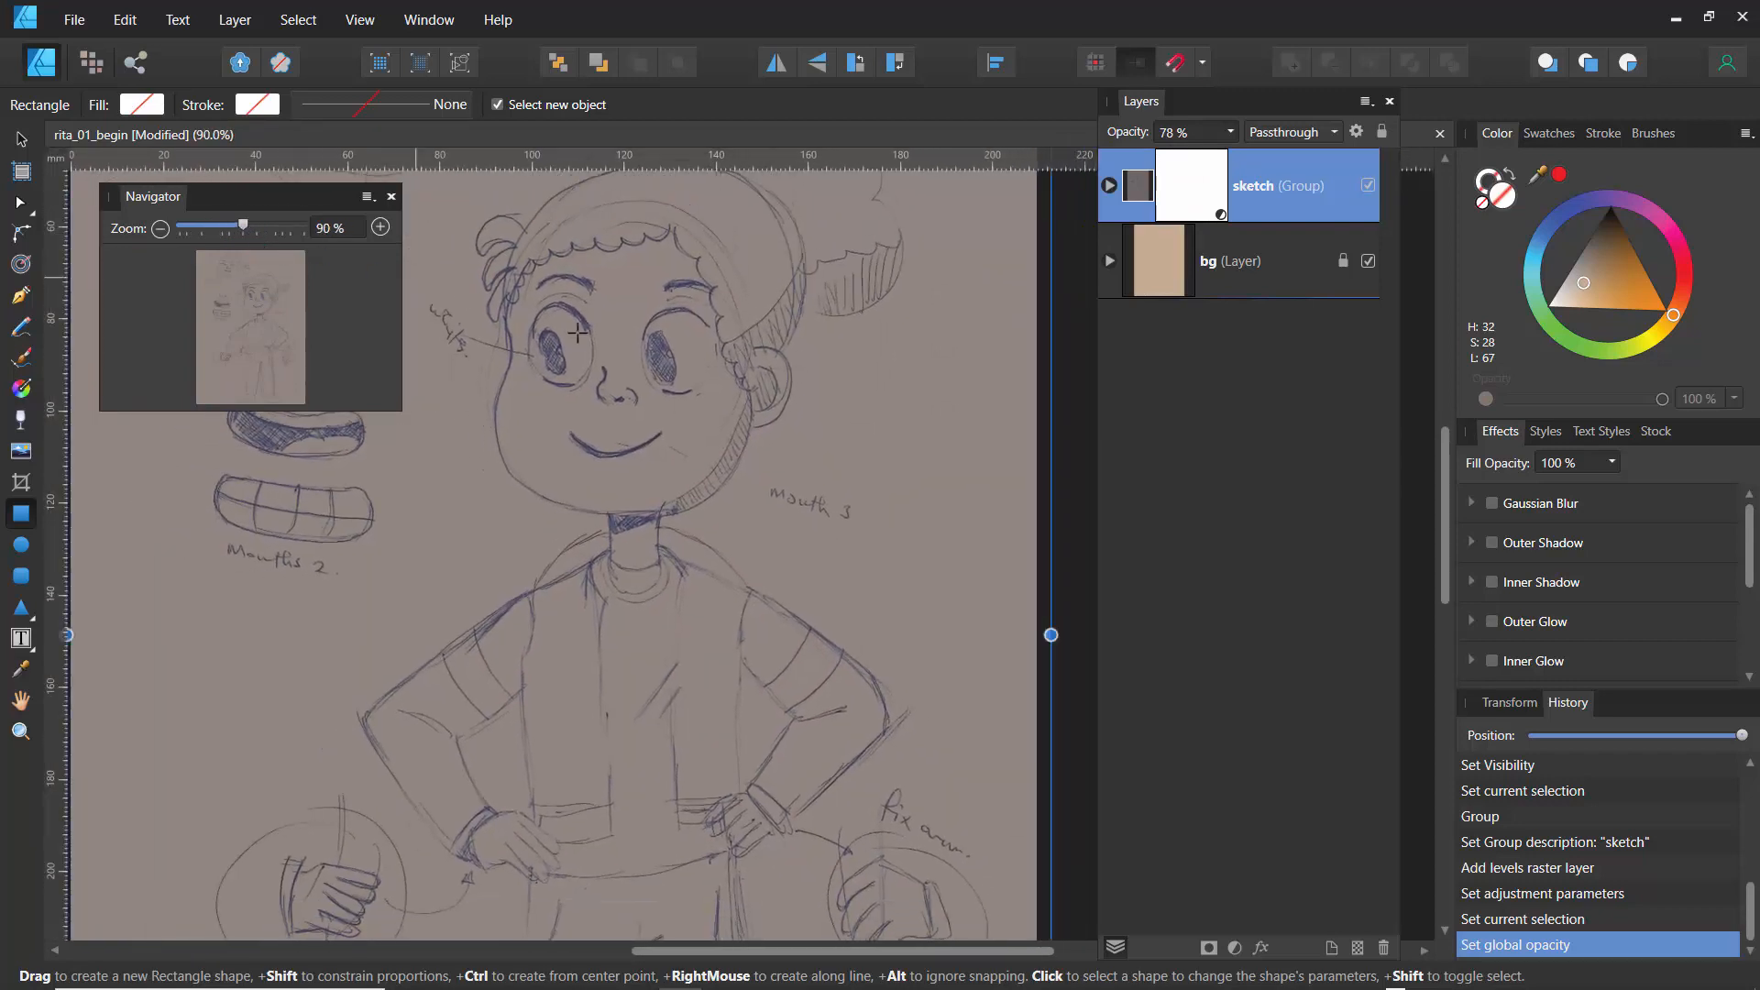
pyautogui.click(1382, 132)
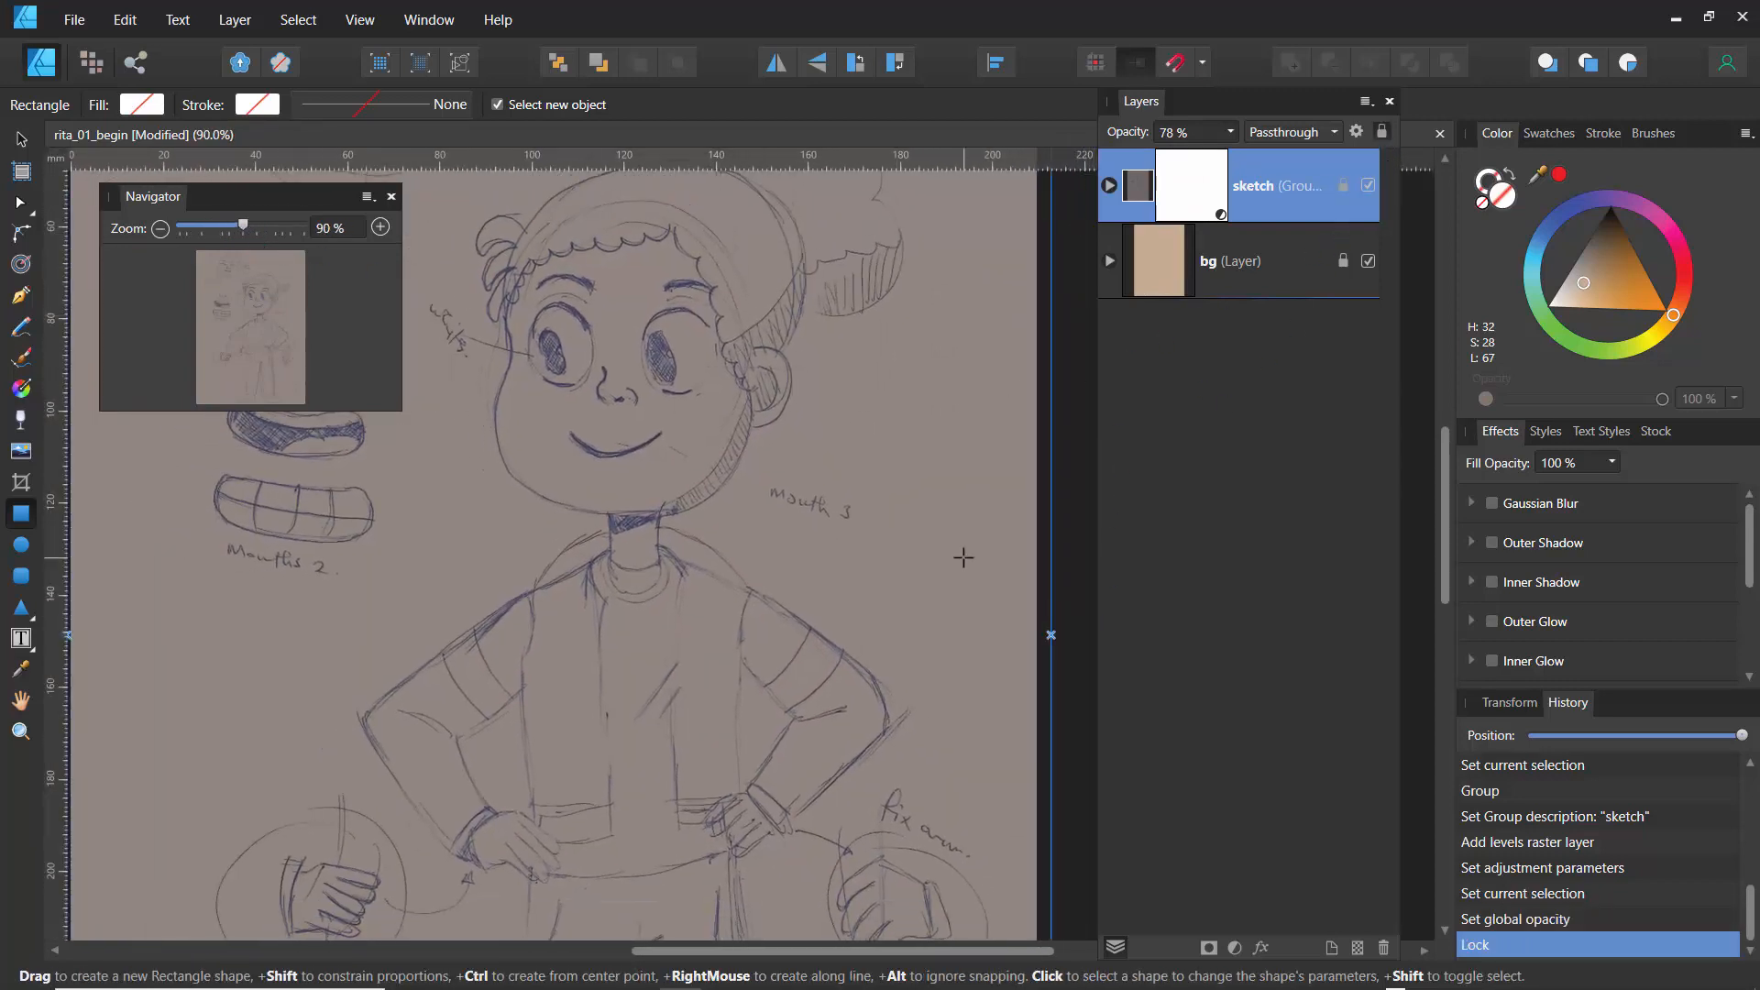